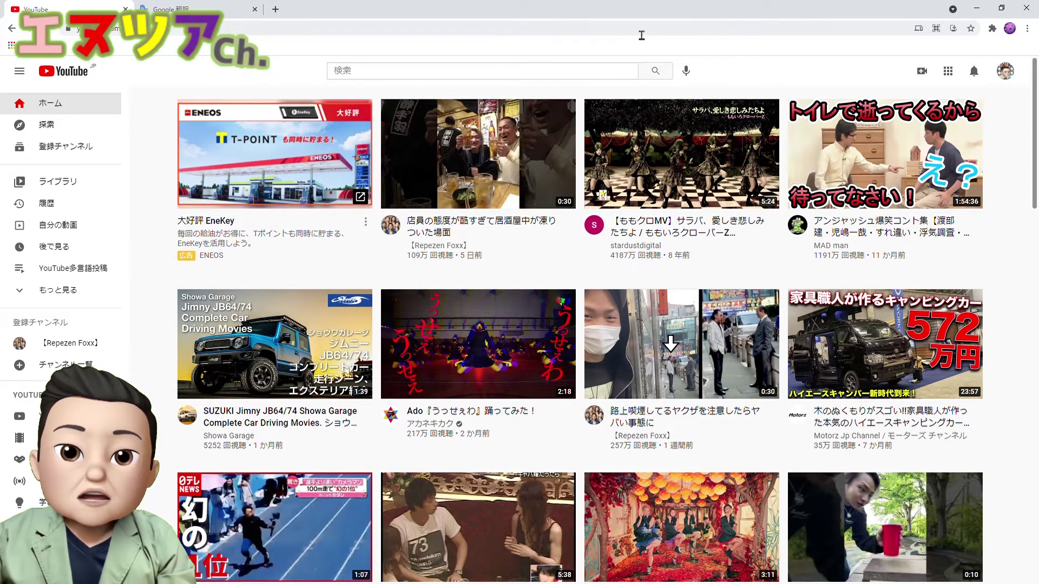
pyautogui.click(167, 10)
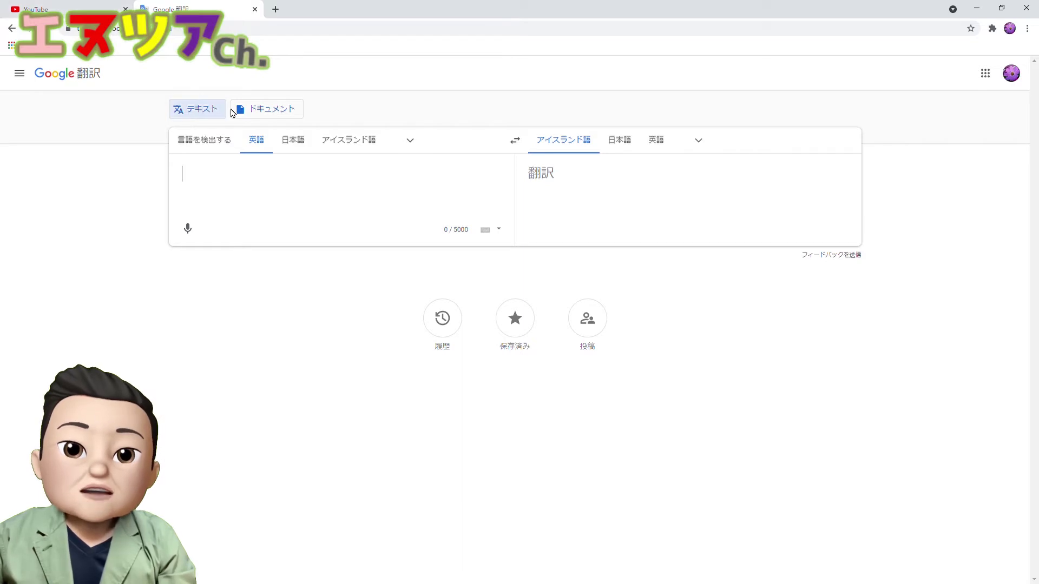
pyautogui.click(62, 9)
pyautogui.click(168, 10)
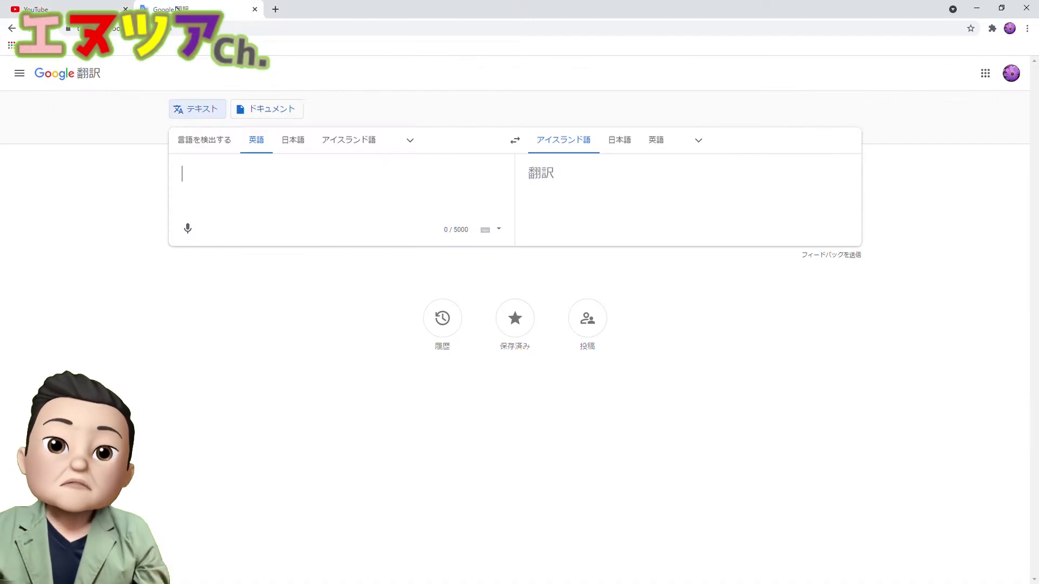
pyautogui.click(63, 10)
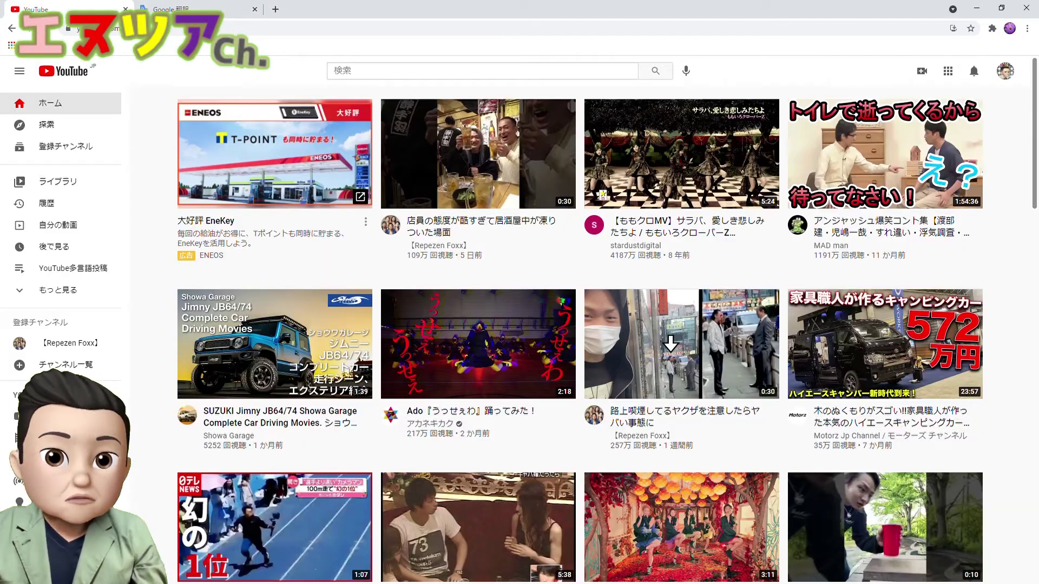
# Open the basic info section of the channel's customization page in YouTube Studio.
pyautogui.click(1007, 74)
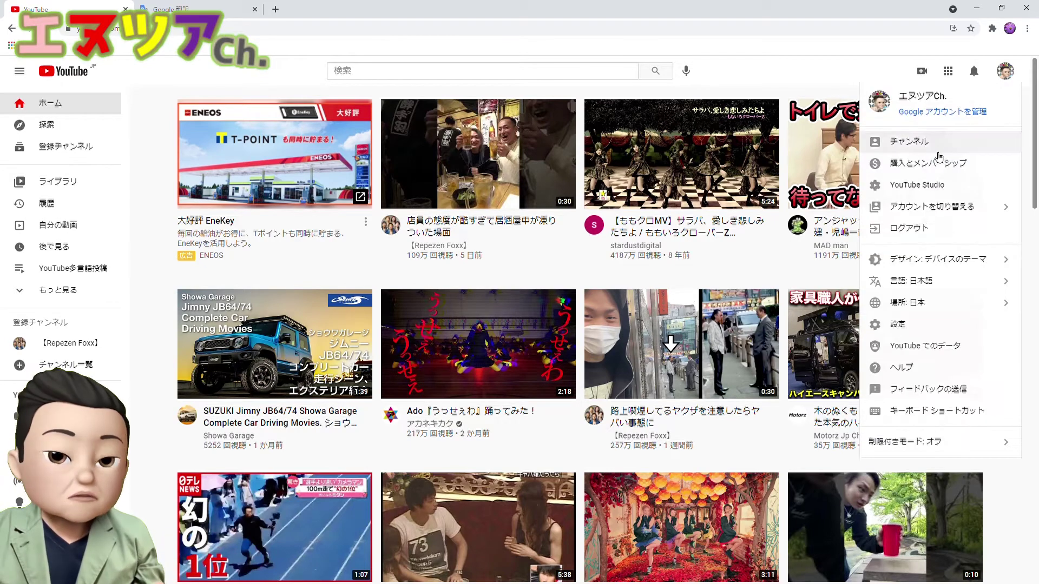
pyautogui.click(910, 143)
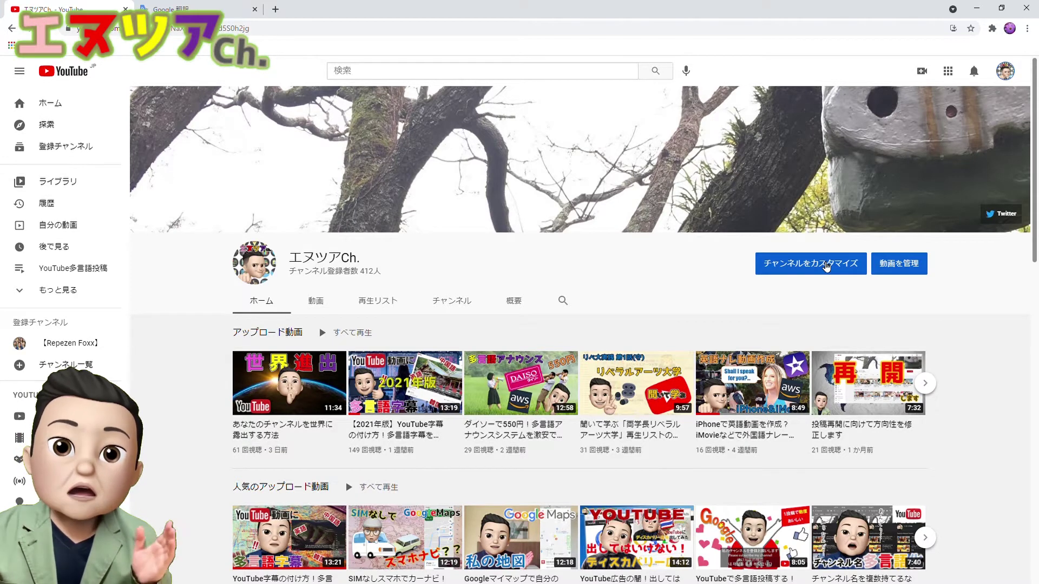
pyautogui.click(826, 265)
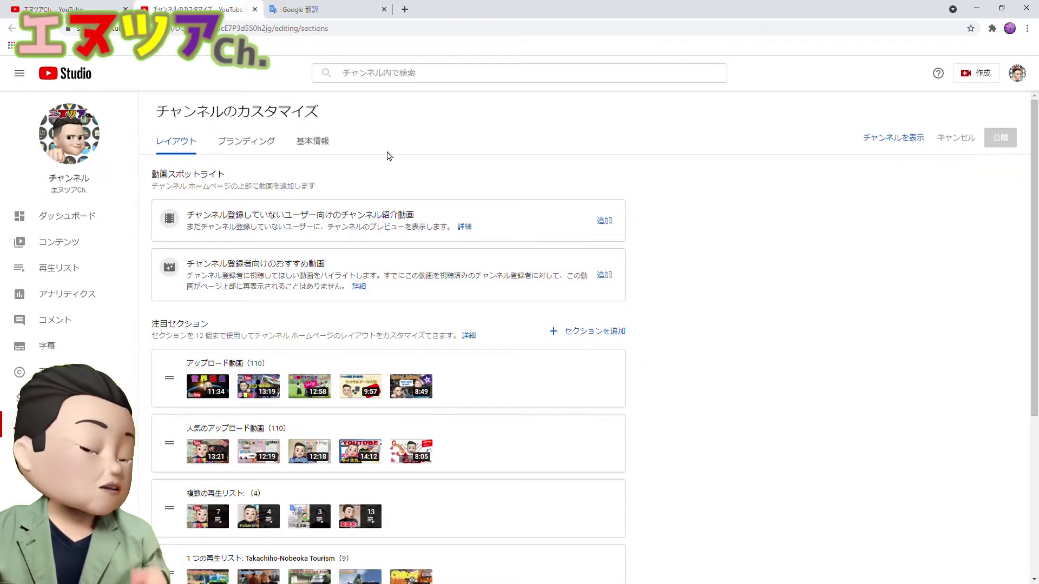
pyautogui.click(326, 141)
# Copy the Japanese channel description without its hashtags and paste it as source text into Google Translate.
pyautogui.moveTo(161, 230); pyautogui.dragTo(350, 390)
pyautogui.hotkey('ctrl', 'c')
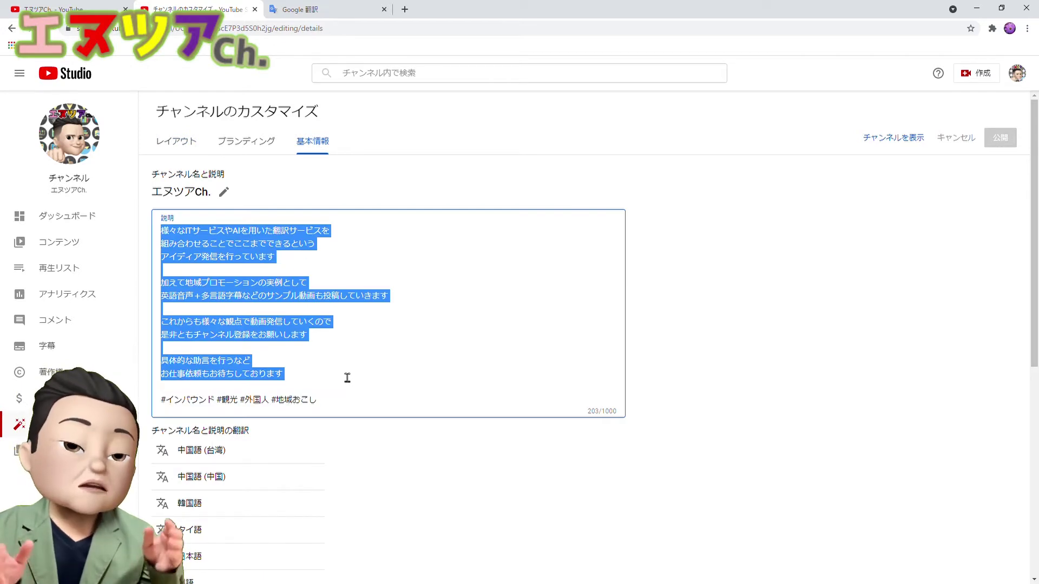
pyautogui.click(319, 10)
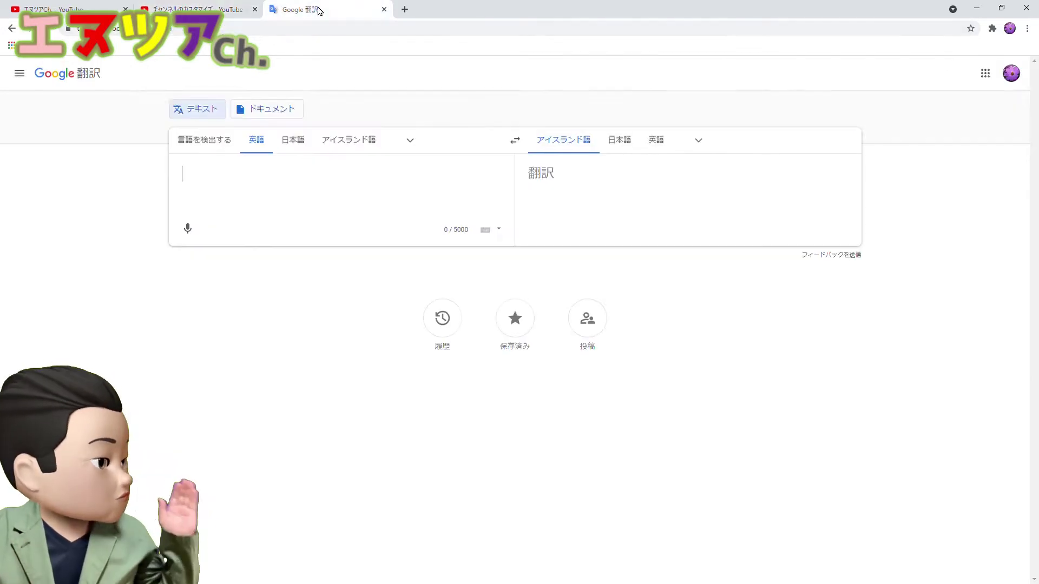
pyautogui.click(278, 194)
pyautogui.hotkey('ctrl', 'v')
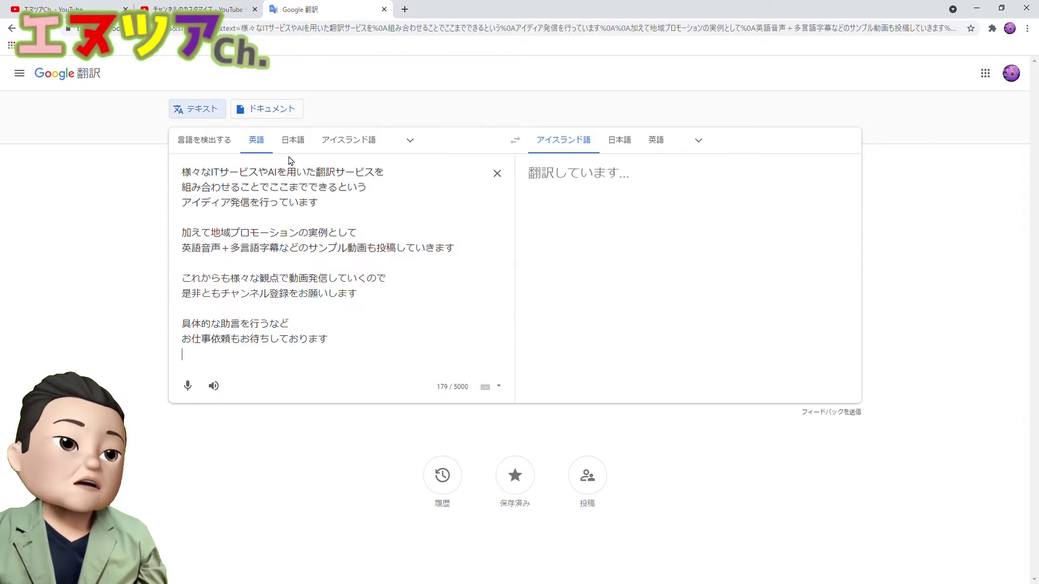
# Set the translation to go from Japanese to English.
pyautogui.click(296, 148)
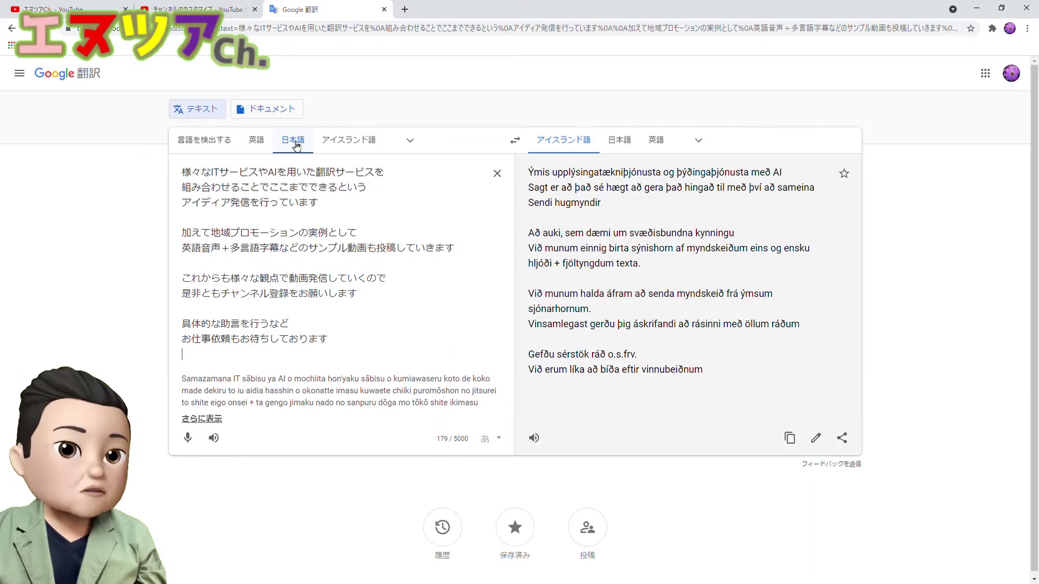
pyautogui.click(706, 143)
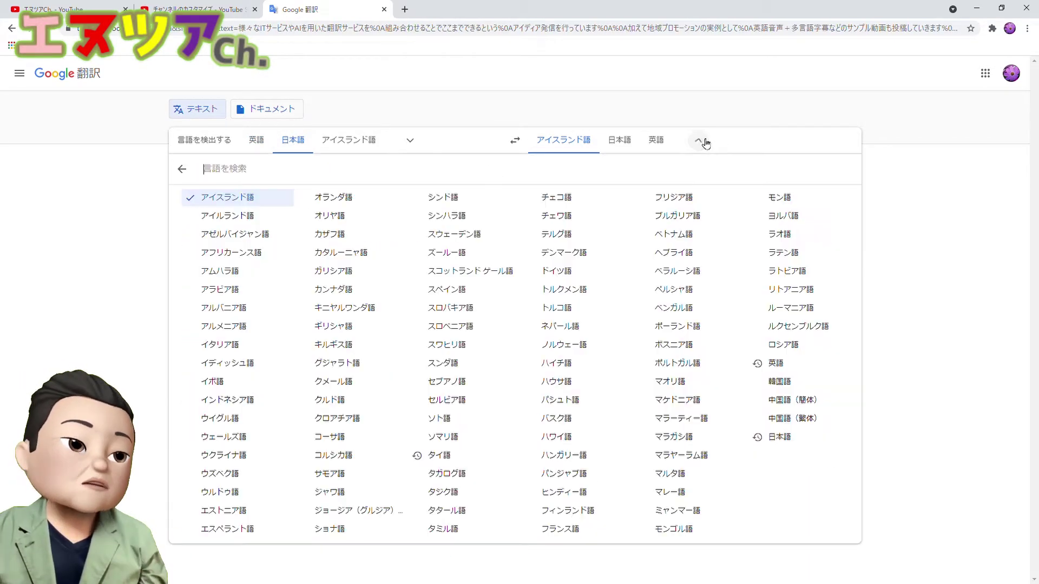
pyautogui.click(661, 142)
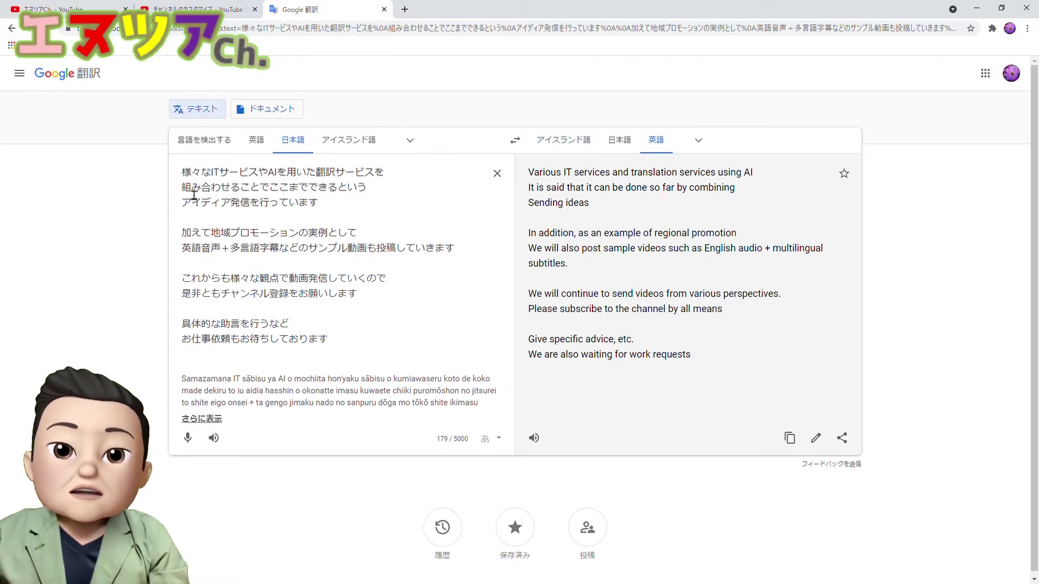
# Remove the line breaks within each of the four paragraphs of the Japanese source text so each reads as one continuous sentence.
pyautogui.press('BackSpace')
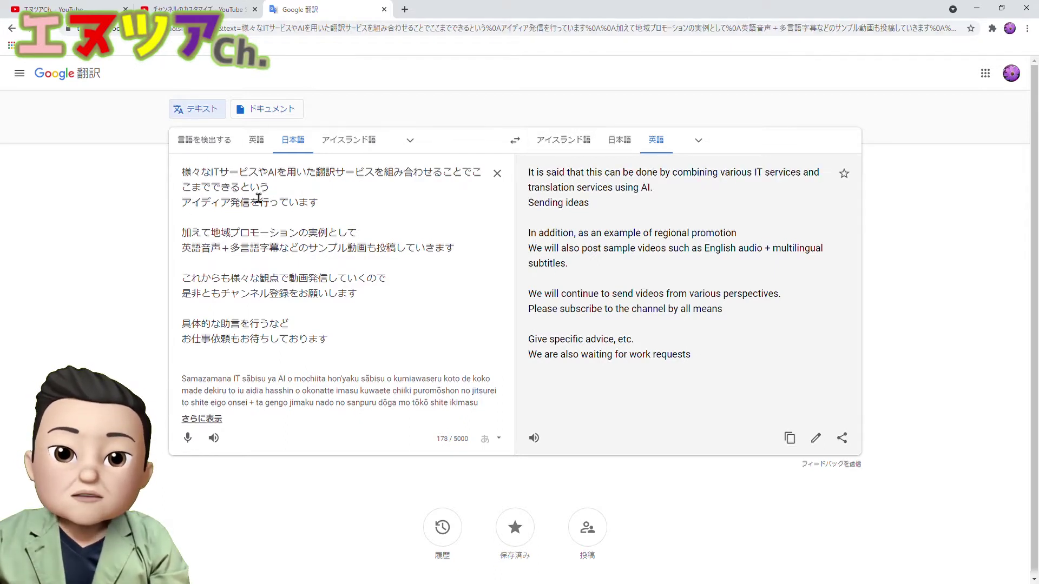
pyautogui.click(184, 203)
pyautogui.press('BackSpace')
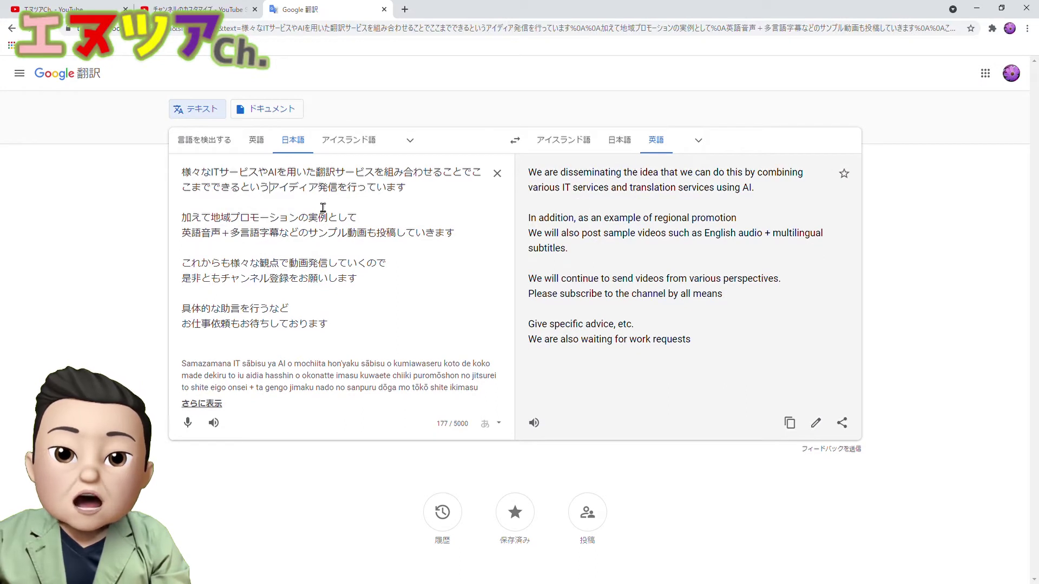
pyautogui.click(194, 244)
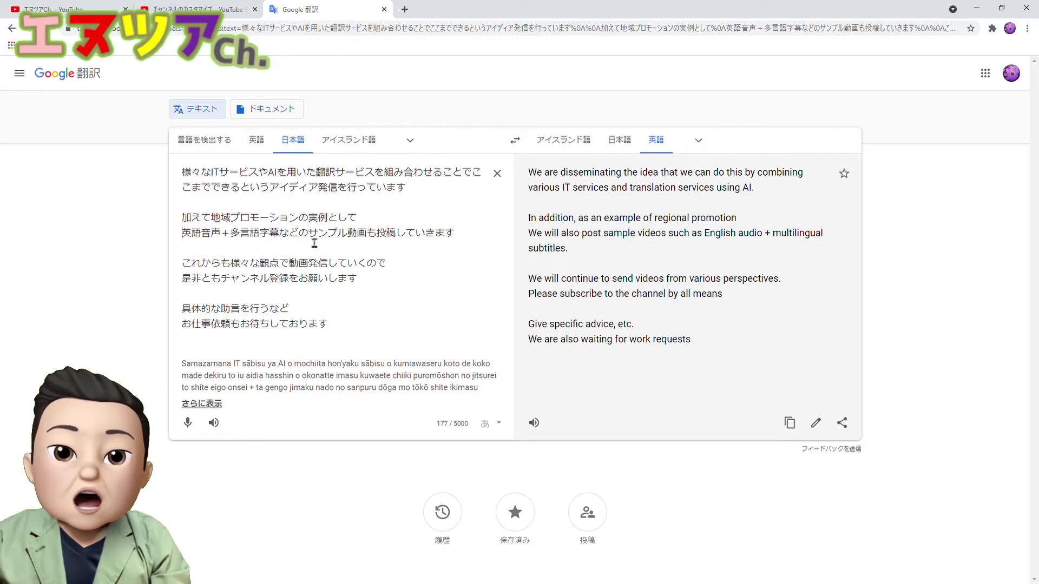
pyautogui.press('BackSpace')
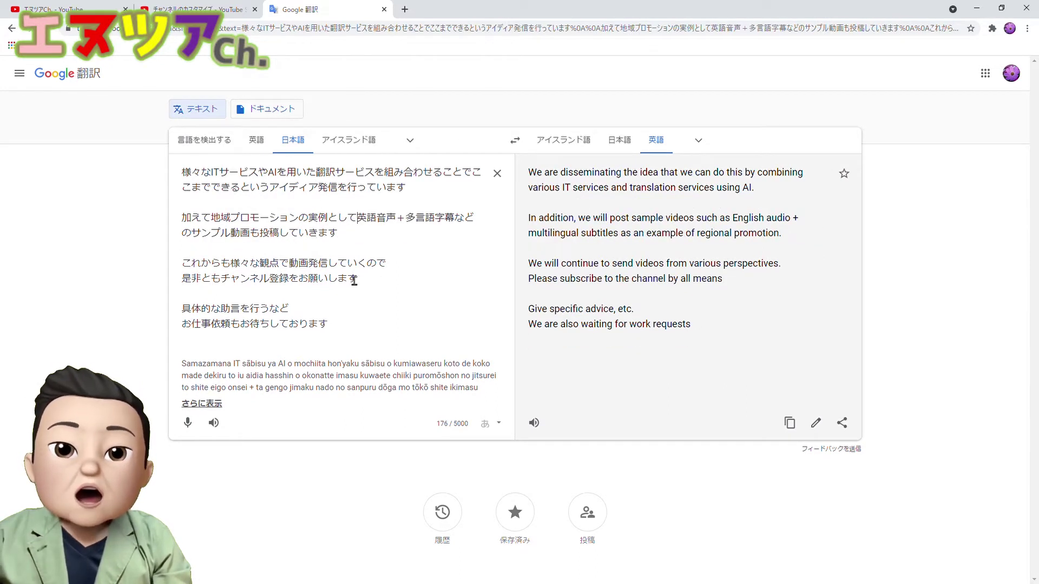
pyautogui.click(180, 284)
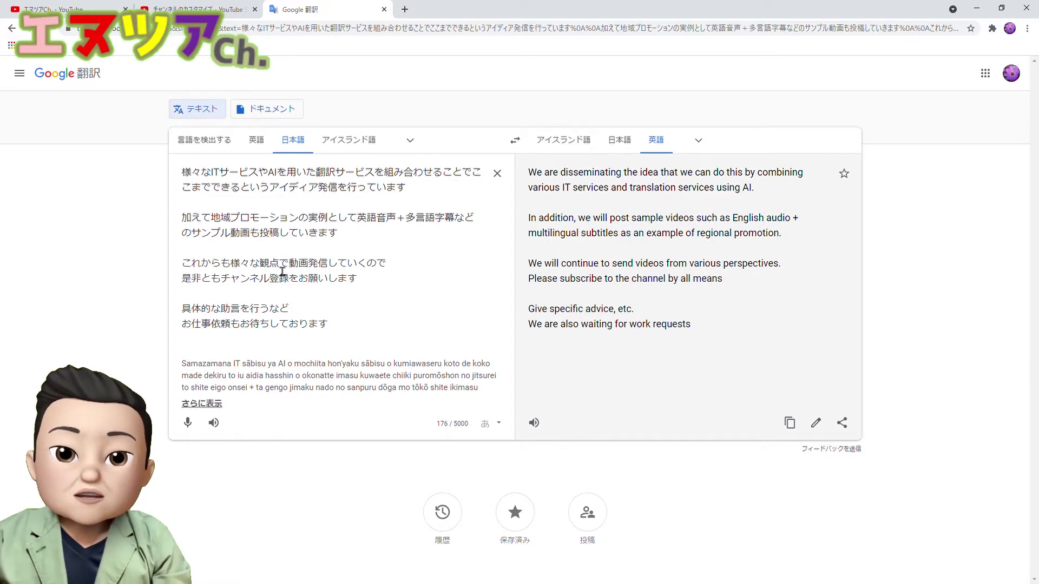
pyautogui.press('BackSpace')
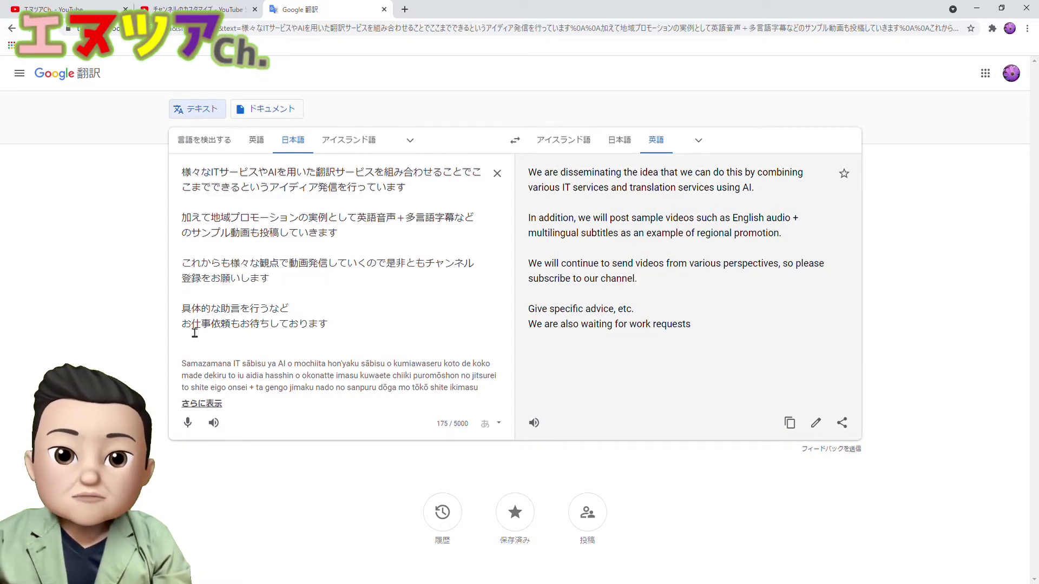
pyautogui.press('BackSpace')
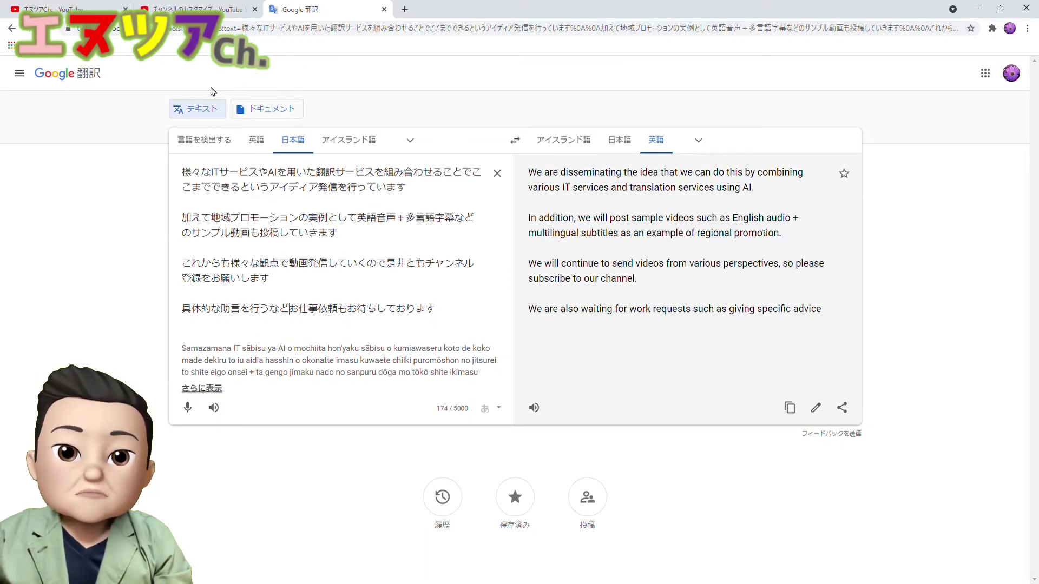
# Return to YouTube Studio and replace the channel name with "N.Tour Ch.".
pyautogui.click(186, 9)
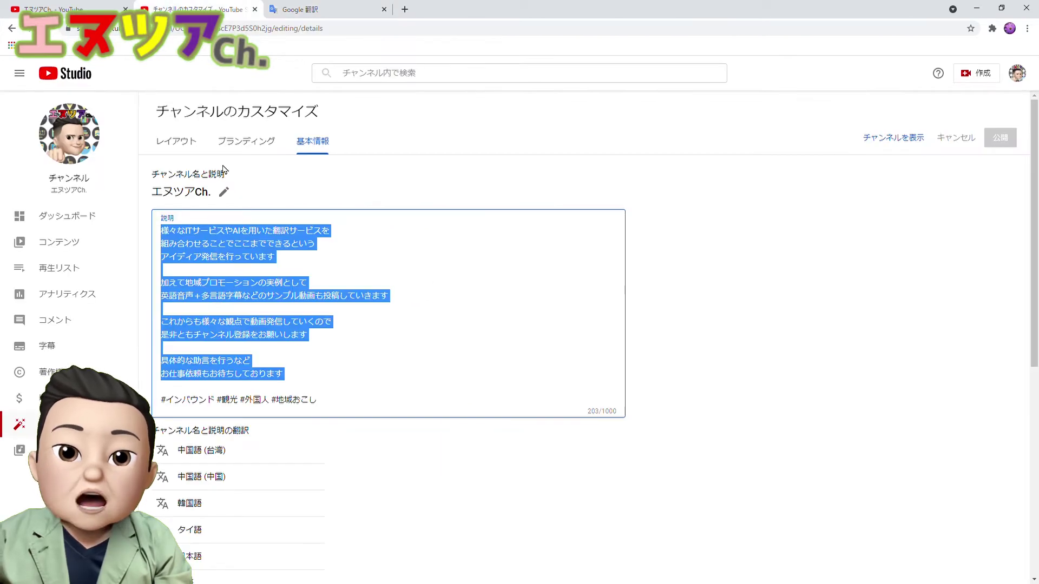
pyautogui.click(231, 195)
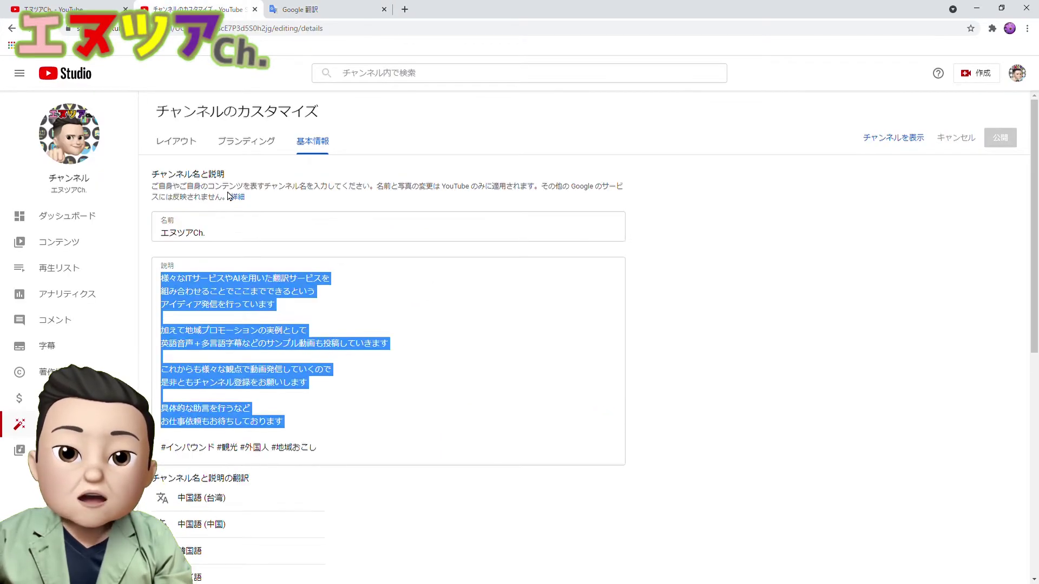
pyautogui.click(222, 239)
pyautogui.hotkey('ctrl', 'a')
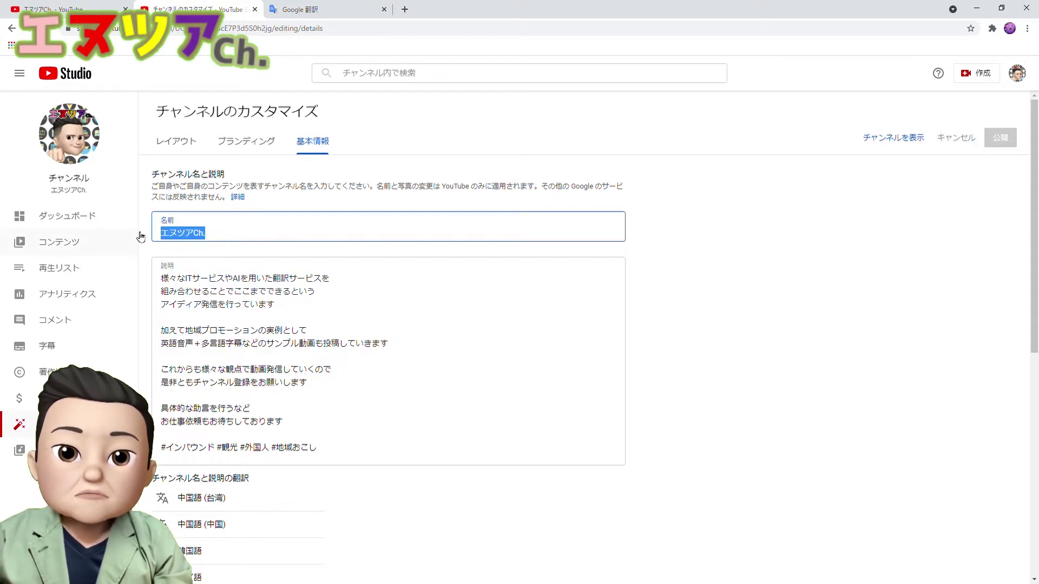
pyautogui.write('N')
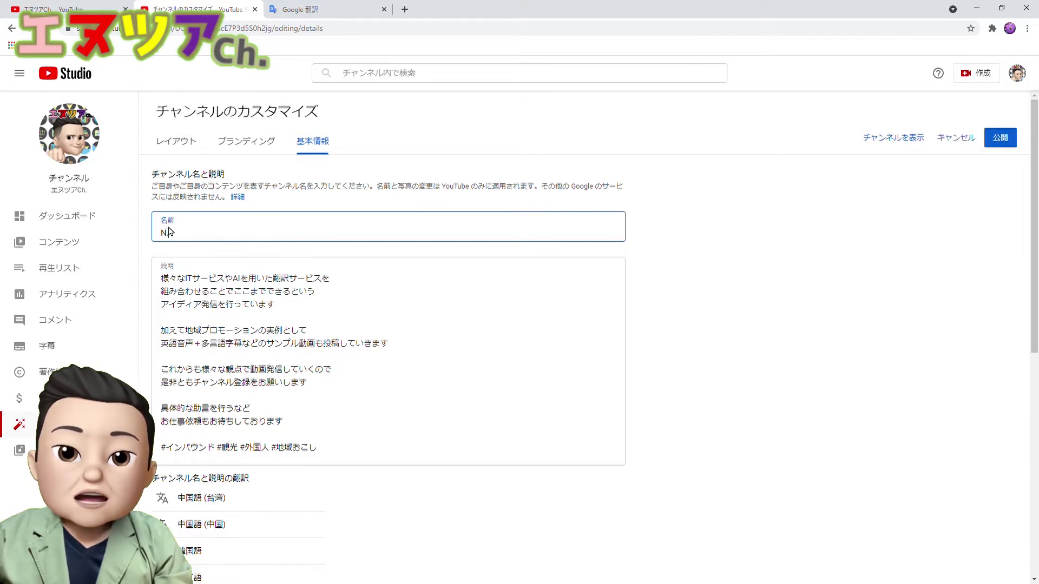
# Copy the English translation from Google Translate and replace the whole channel description, including the hashtags, with it.
pyautogui.click(300, 10)
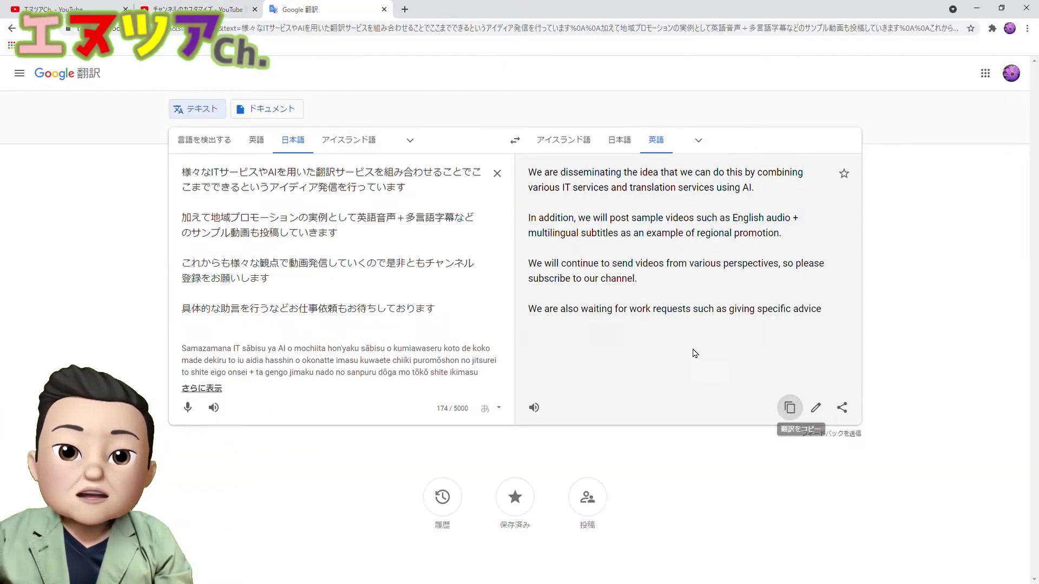
pyautogui.click(789, 408)
pyautogui.click(186, 9)
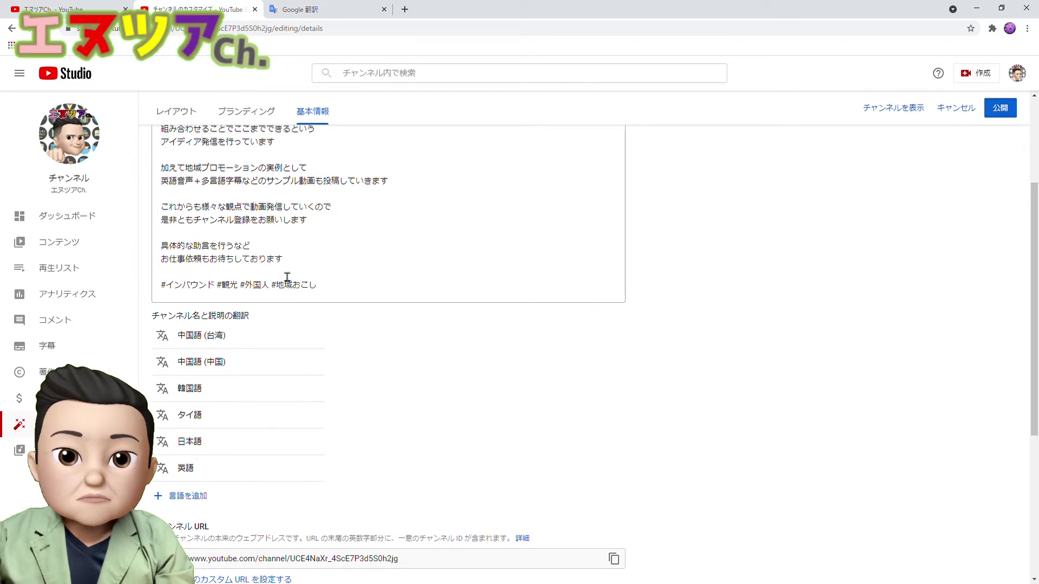
pyautogui.moveTo(341, 291); pyautogui.dragTo(168, 123)
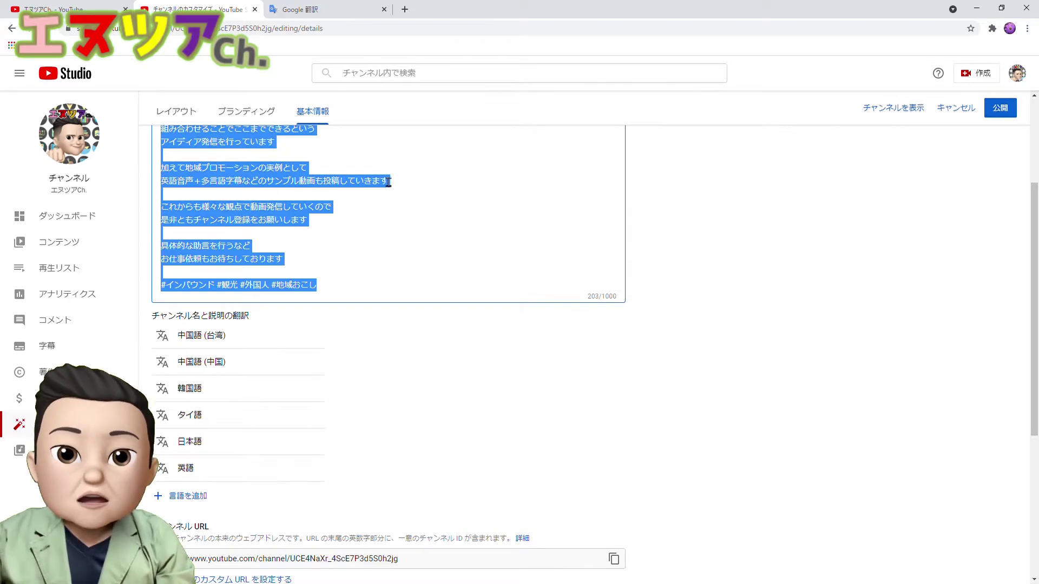
pyautogui.scroll(3, 405, 216)
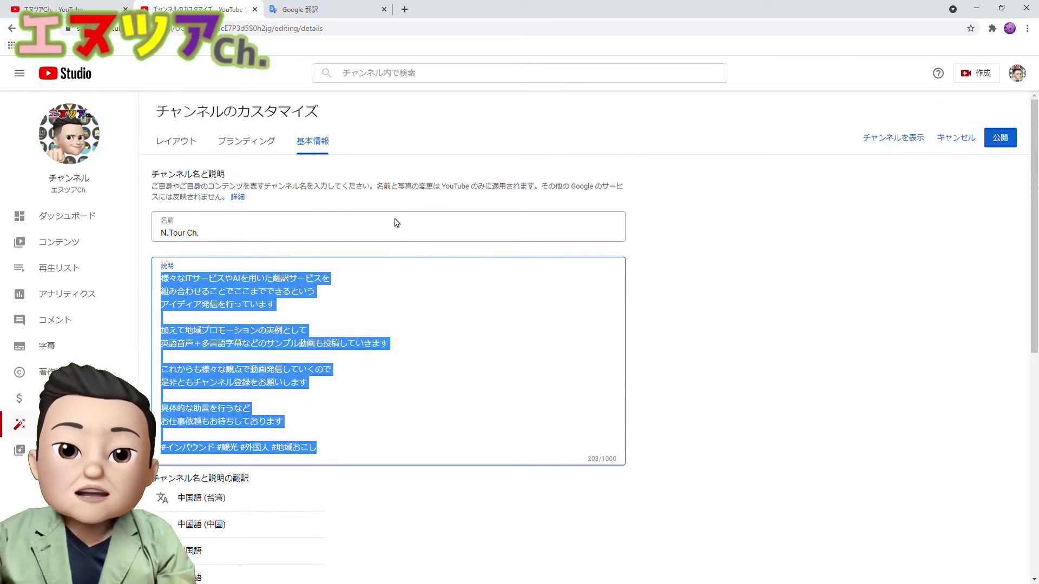
pyautogui.write('We are disseminating the idea that we can do this by combining various IT services and translation services using AI.  In addition, we will post sample videos such as English audio + multilingual subtitles as an example of regional promotion.  We will continue to send videos from various perspectives, so please subscribe to our channel.  We are also waiting for work requests such as giving specific advice')
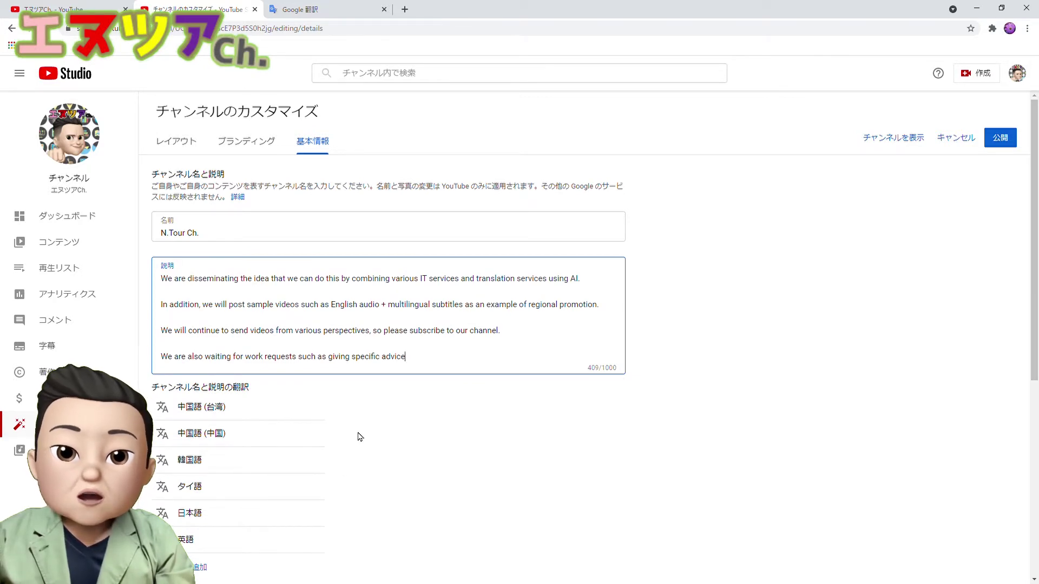
# Delete all existing translations of the channel name and description, from Chinese (Taiwan) through English, and publish the basic info changes.
pyautogui.scroll(-3, 463, 359)
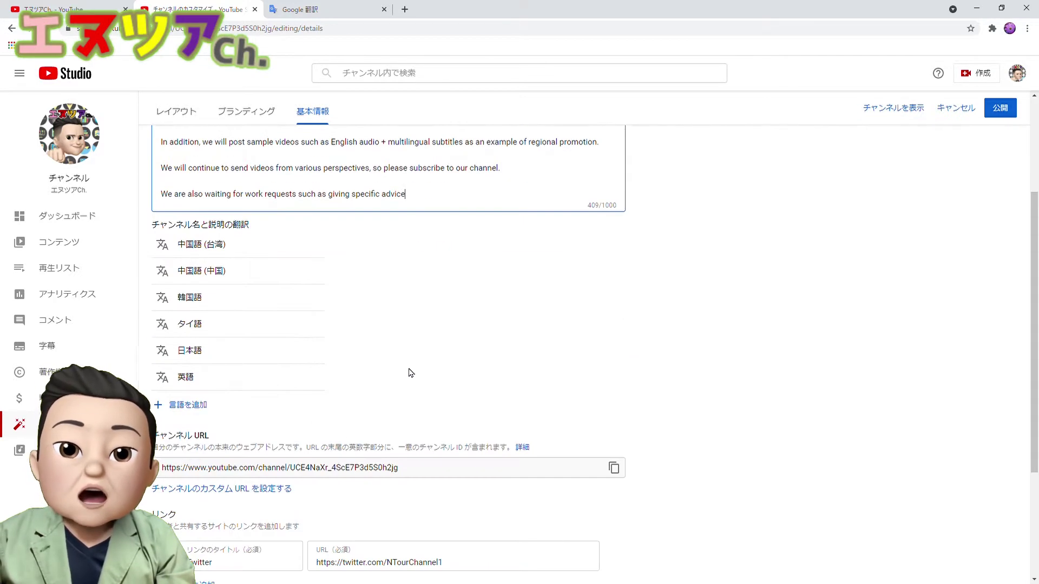
pyautogui.click(314, 246)
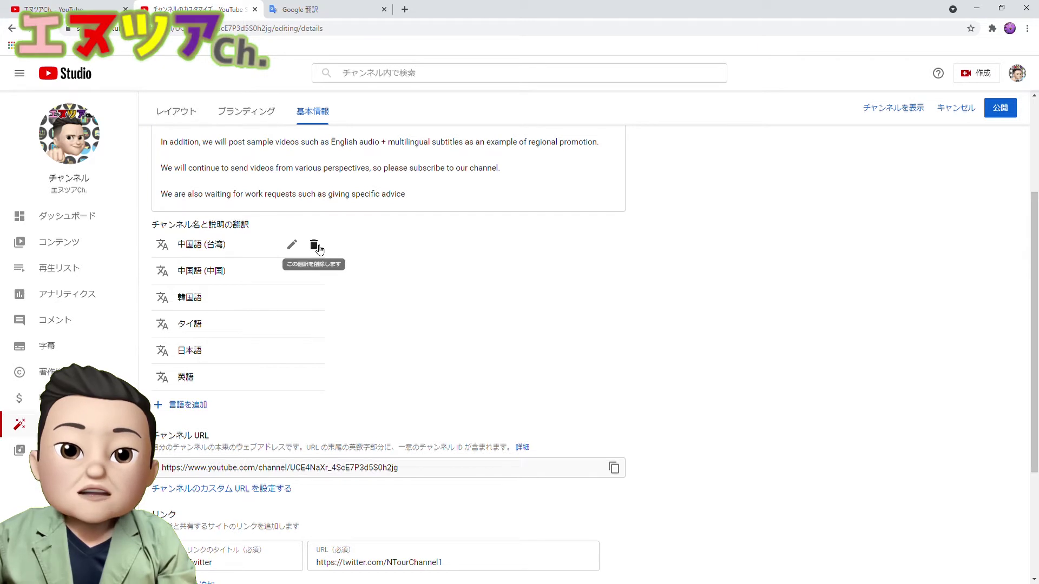
pyautogui.click(317, 247)
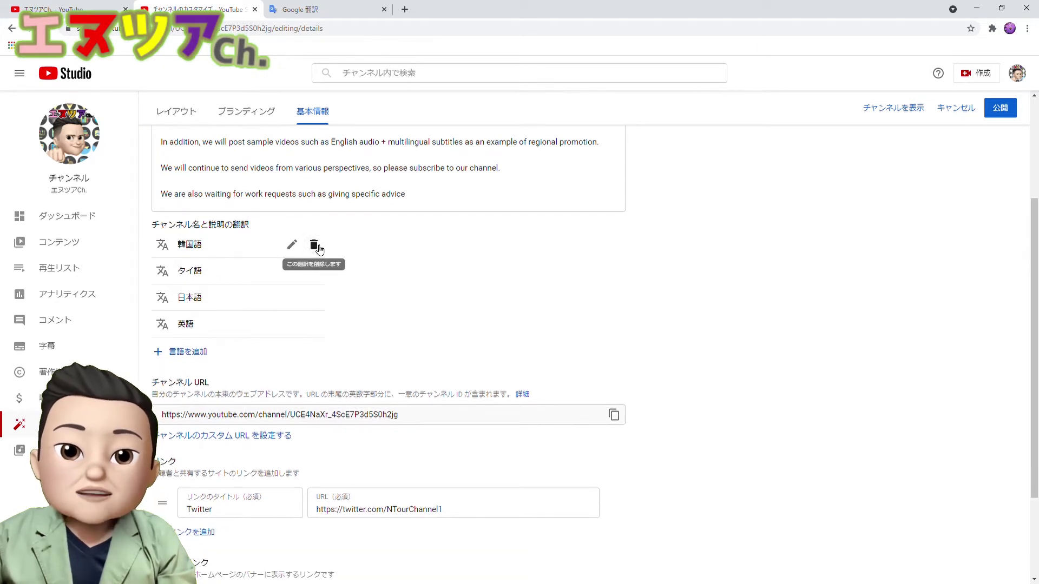
pyautogui.click(317, 247)
pyautogui.click(317, 246)
pyautogui.click(317, 246)
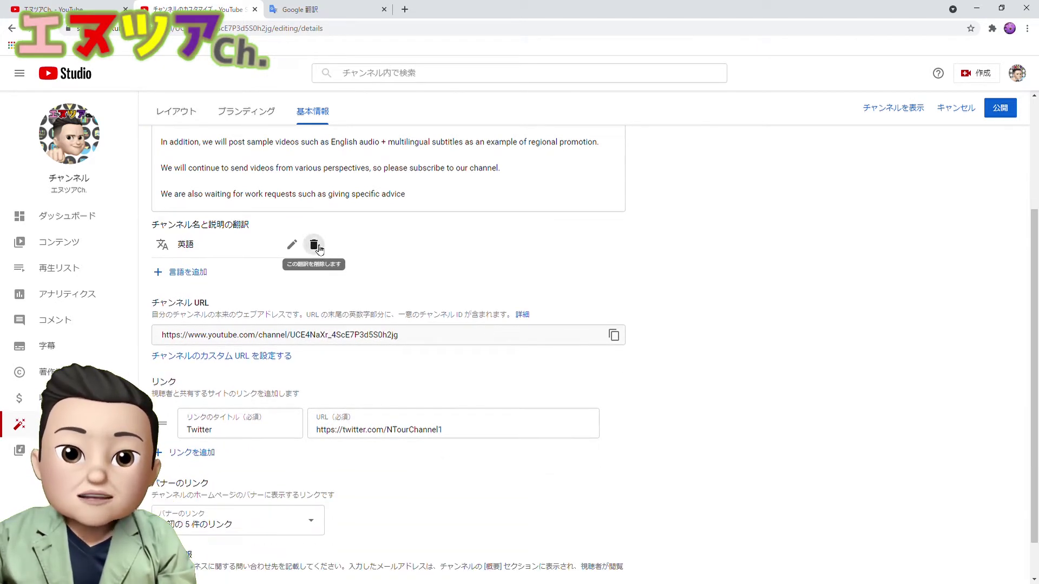
pyautogui.click(317, 247)
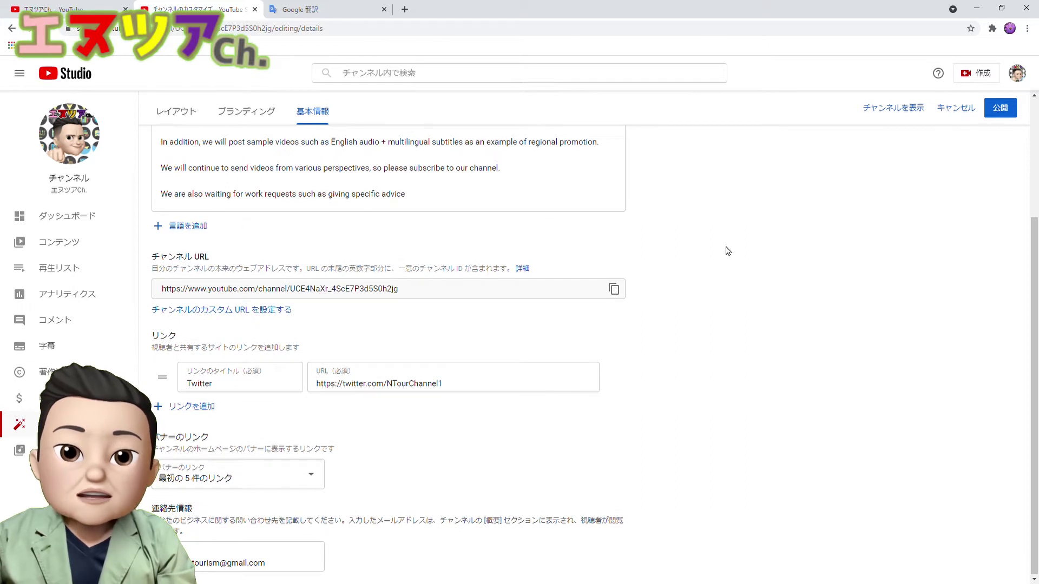
pyautogui.click(1000, 108)
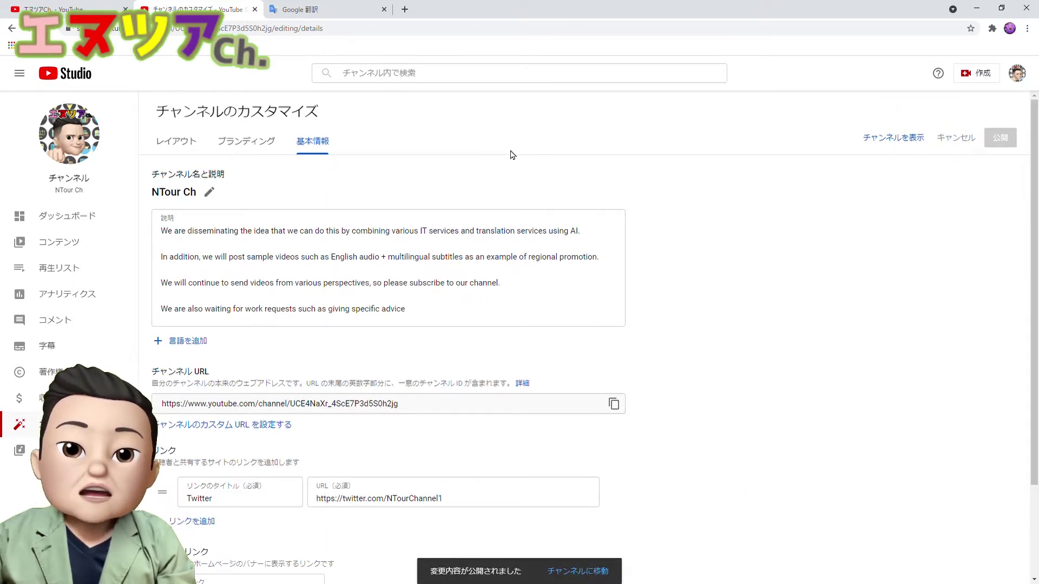
pyautogui.scroll(-2, 372, 219)
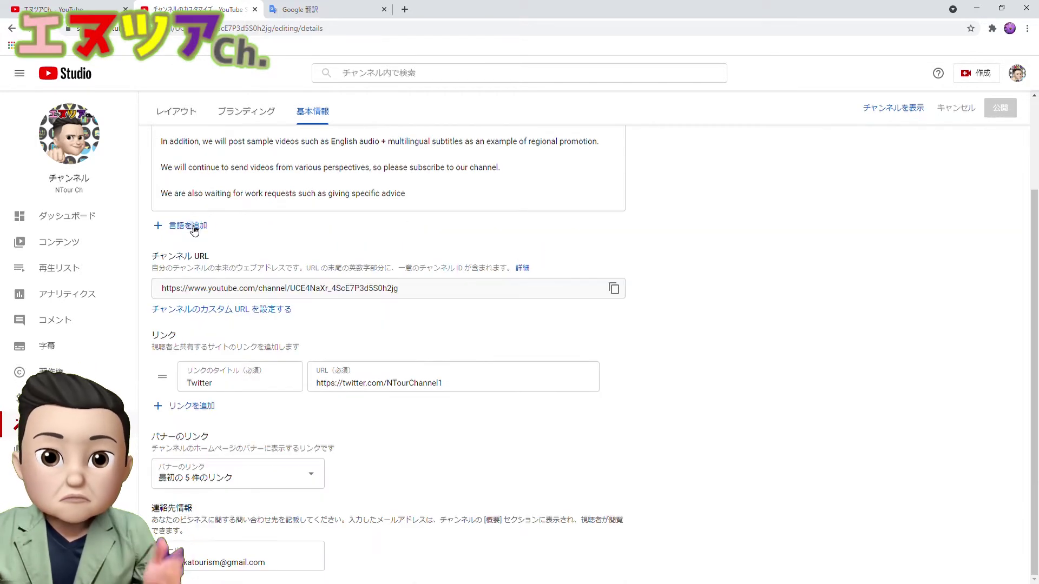
# Add a channel name and description translation with English as the original language and Japanese as the translation language.
pyautogui.click(184, 225)
pyautogui.click(418, 201)
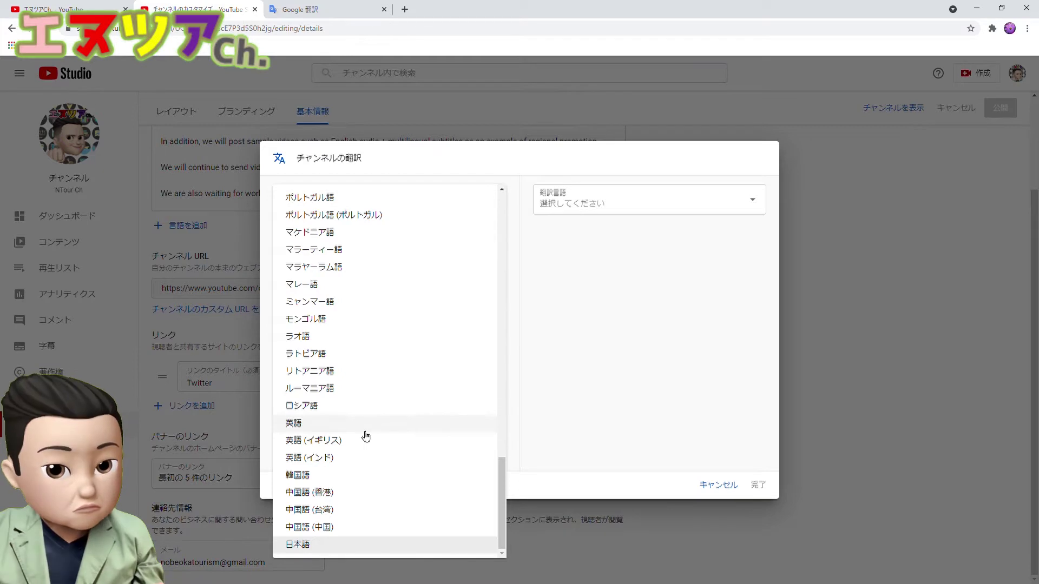
pyautogui.click(363, 423)
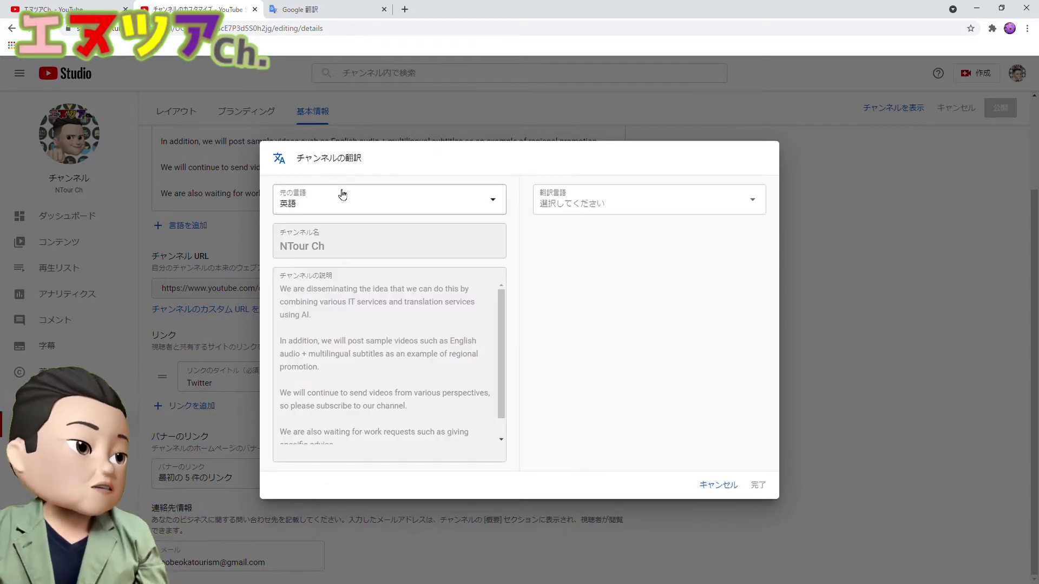
pyautogui.click(627, 198)
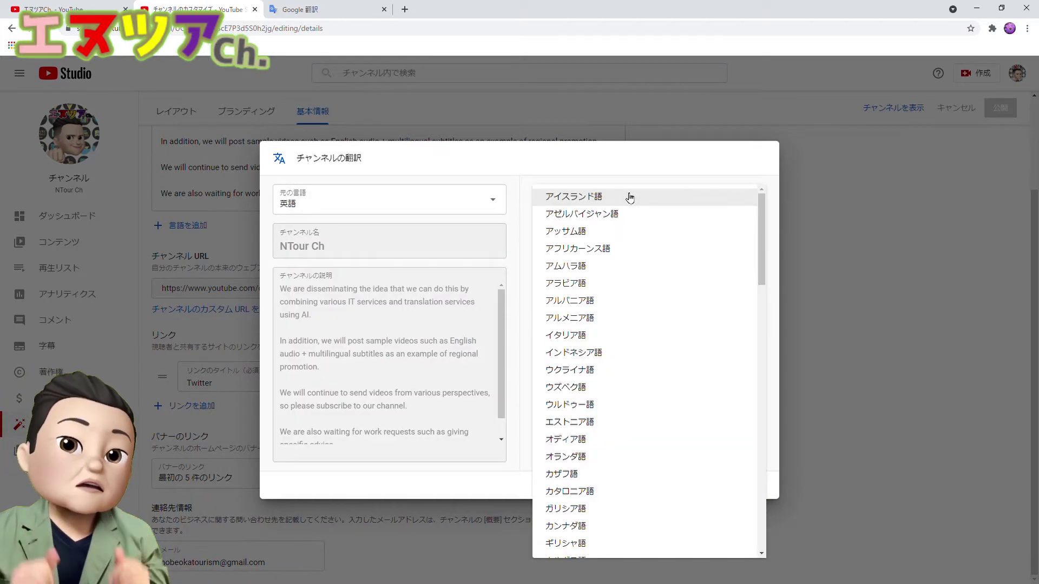
pyautogui.scroll(-15, 633, 203)
pyautogui.scroll(-10, 637, 207)
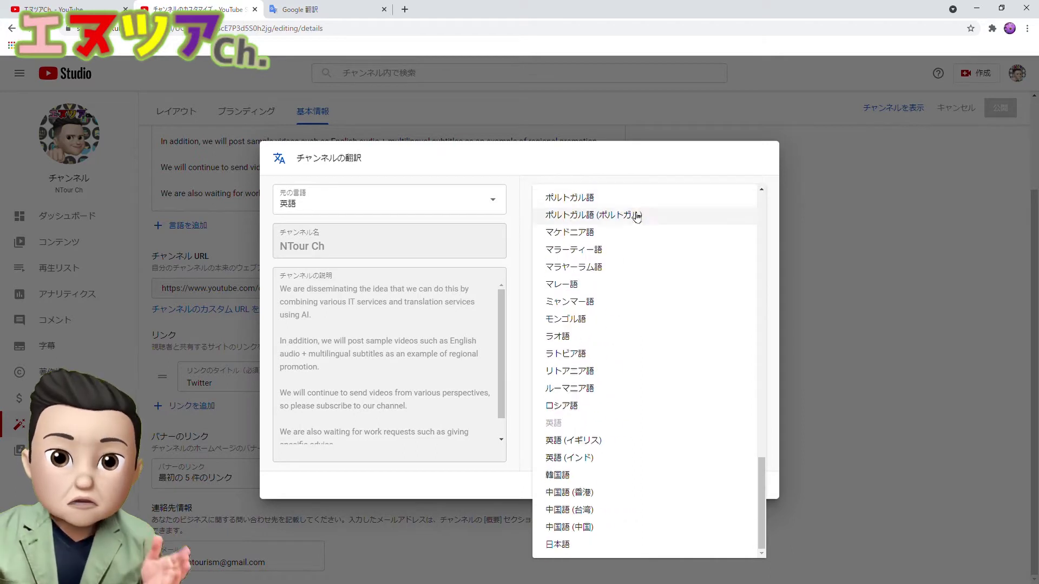
pyautogui.click(623, 544)
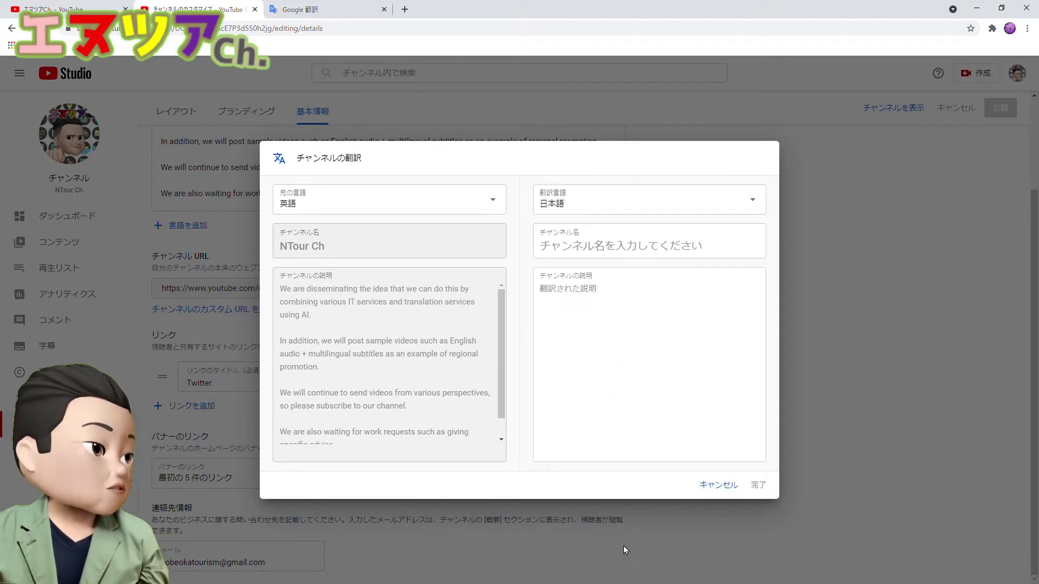
# Enter "エヌツアCh." as the Japanese channel name.
pyautogui.click(616, 251)
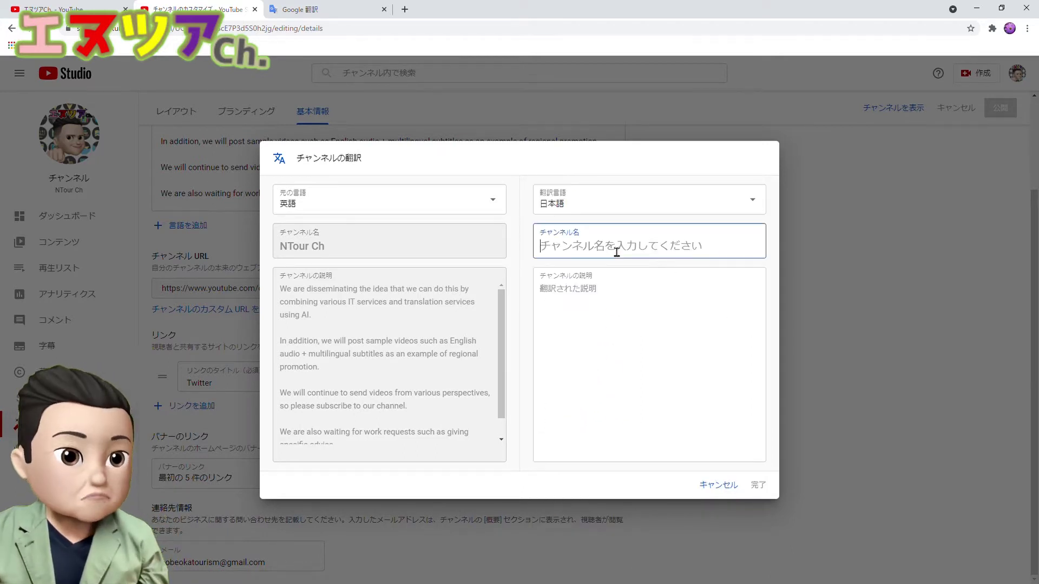
pyautogui.write('エヌツア')
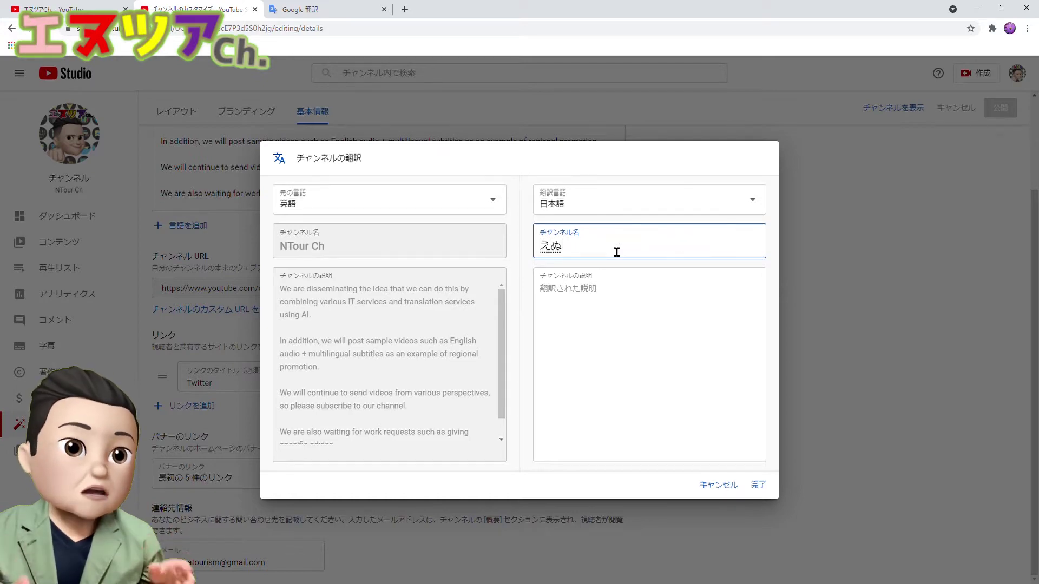
pyautogui.press('Return')
pyautogui.write('C')
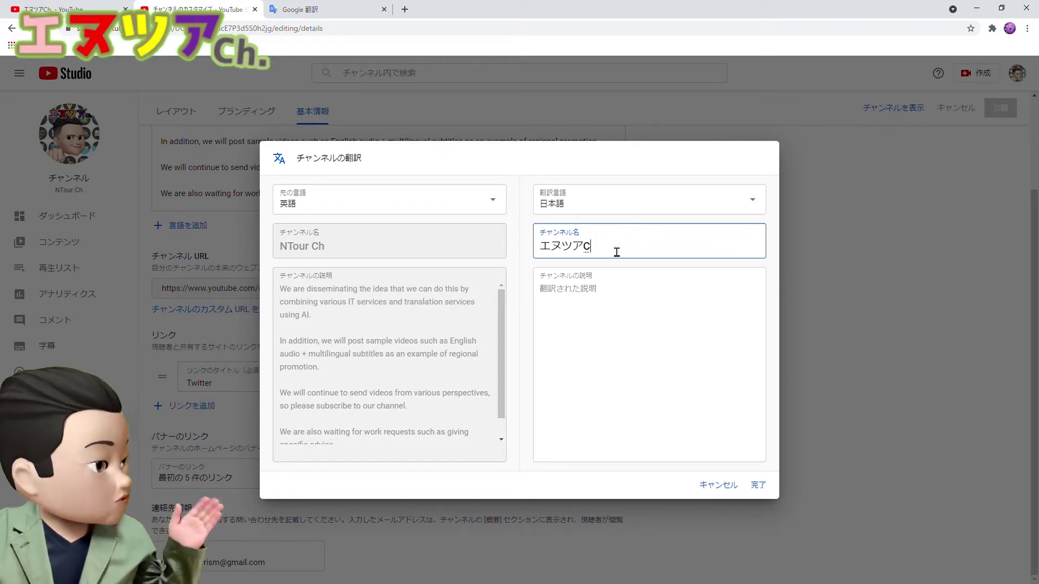
pyautogui.write('h.')
# Copy the Japanese source text from Google Translate into the translated description, break its long sentences into shorter lines, and complete the Japanese translation.
pyautogui.click(300, 9)
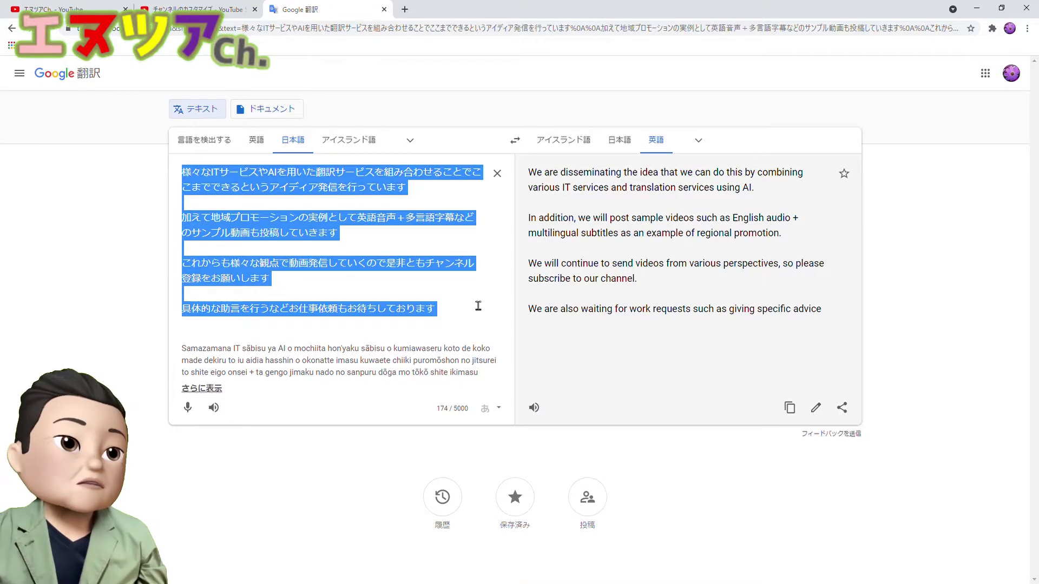
pyautogui.click(209, 9)
pyautogui.click(674, 332)
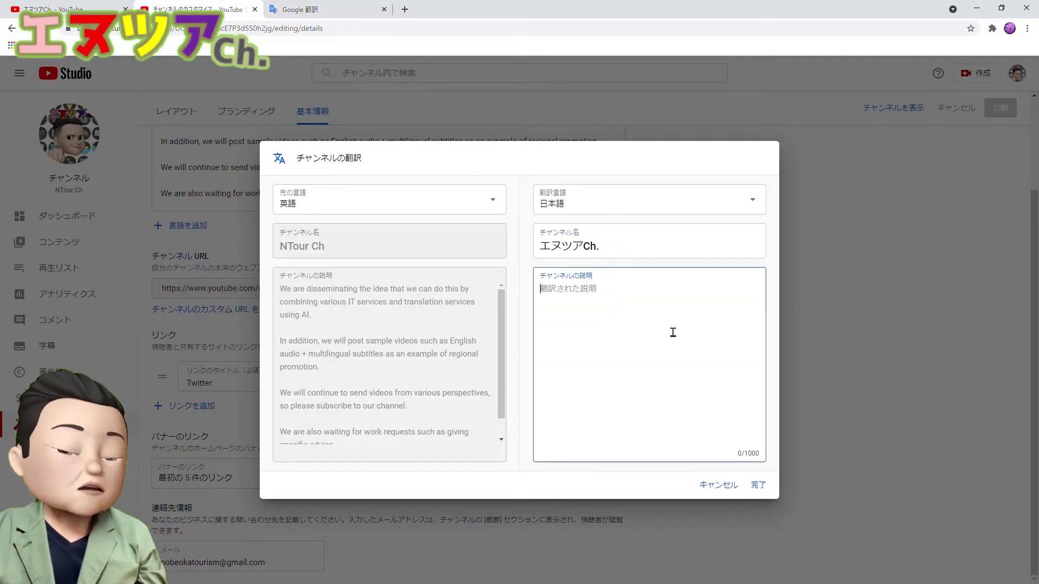
pyautogui.write('様々なITサービスやAIを用いた翻訳サービスを組み合わせることでここまでできるというアイディア発信を行っています  加えて地域プロモーションの実例として英語音声＋多言語字幕などのサンプル動画も投稿していきます  これからも様々な観点で動画発信していくので是非ともチャンネル登録をお願いします  具体的な助言を行うなどお仕事依頼もお待ちしております')
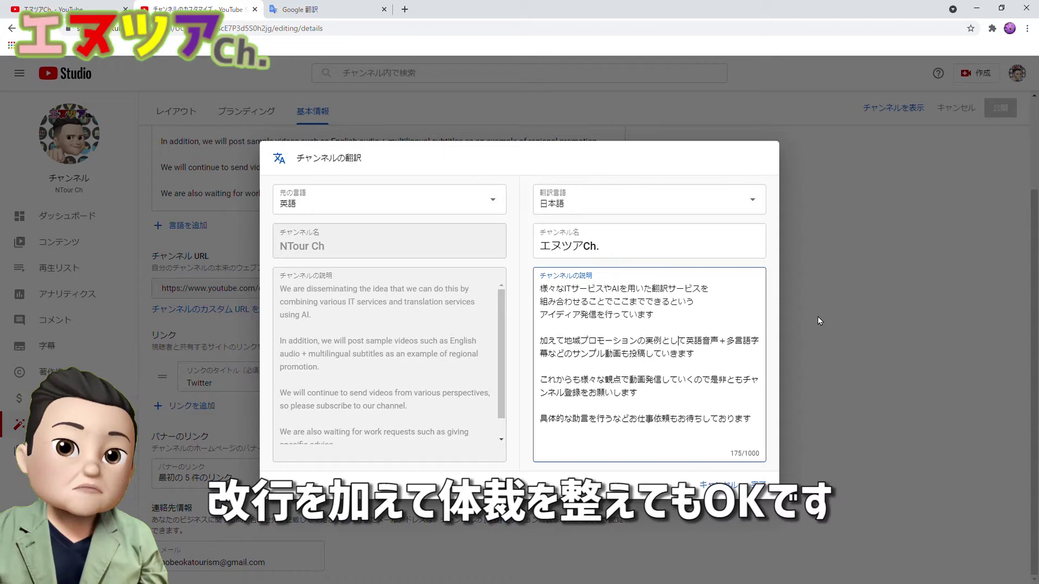
pyautogui.press('Return')
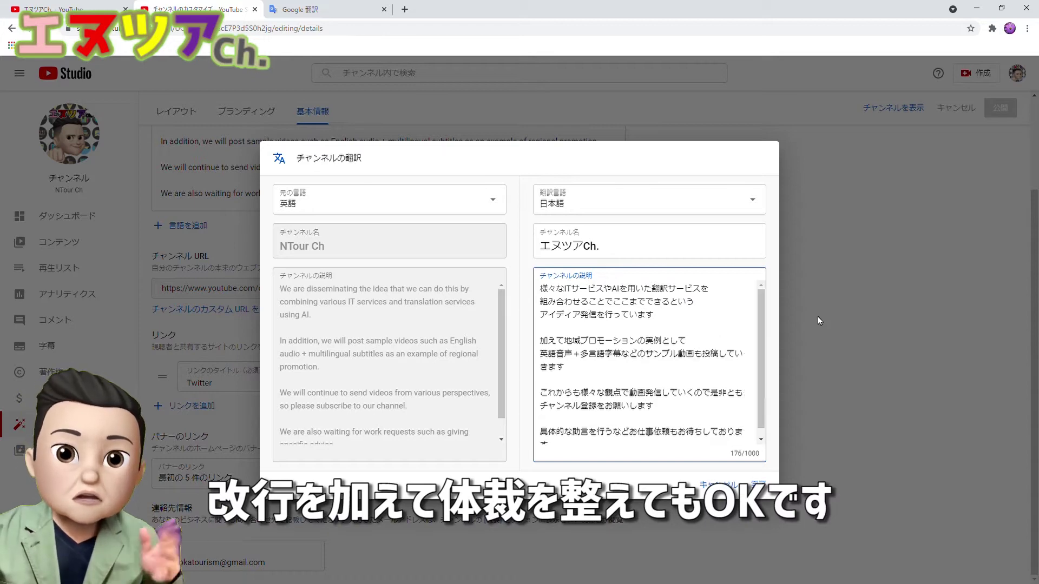
pyautogui.press('Return')
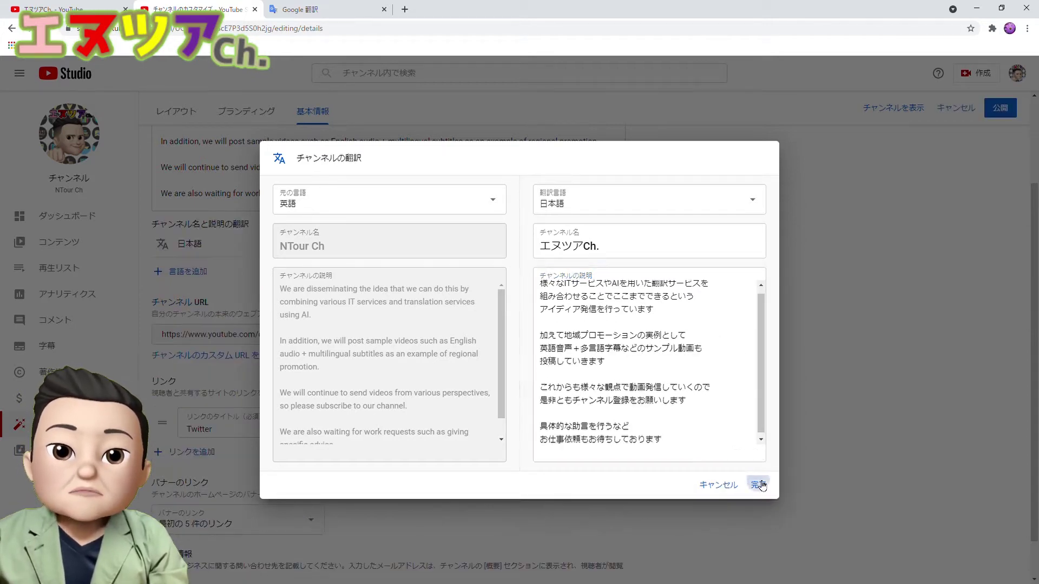
pyautogui.click(758, 483)
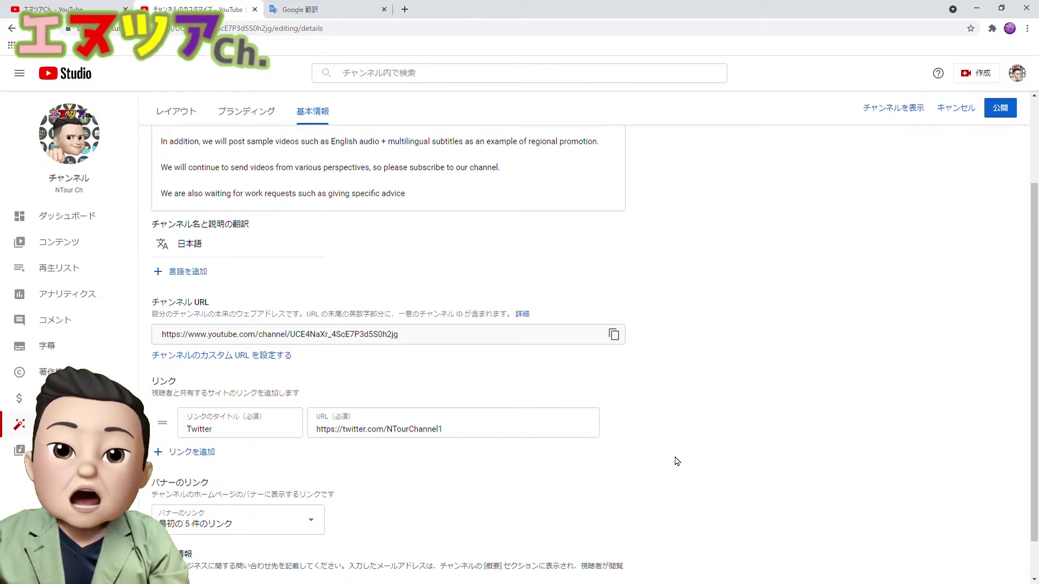
pyautogui.scroll(2, 677, 461)
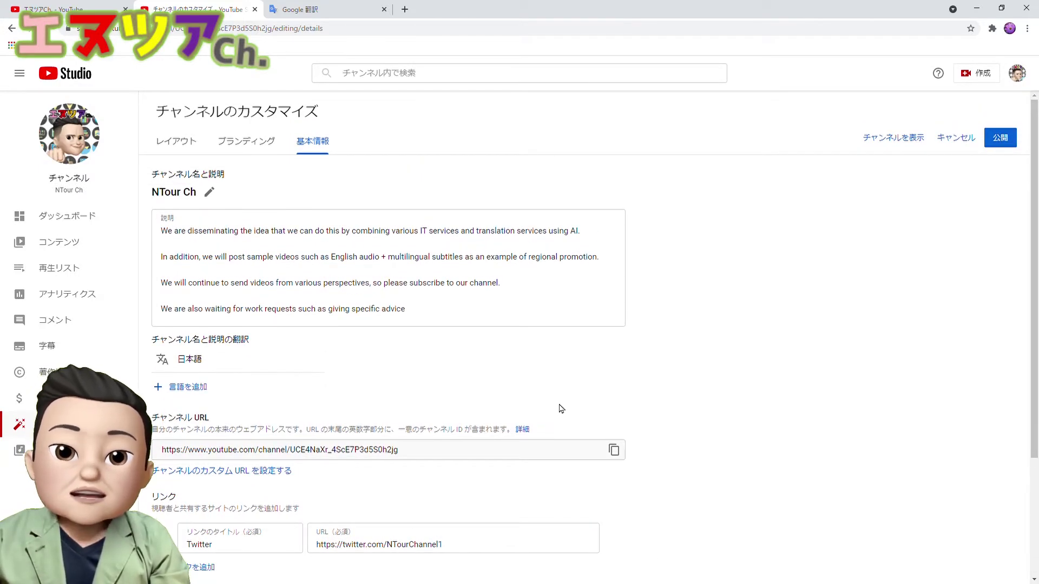
# In Google Translate, swap the languages so the English description is the source, translate it into French, and copy the result.
pyautogui.click(307, 9)
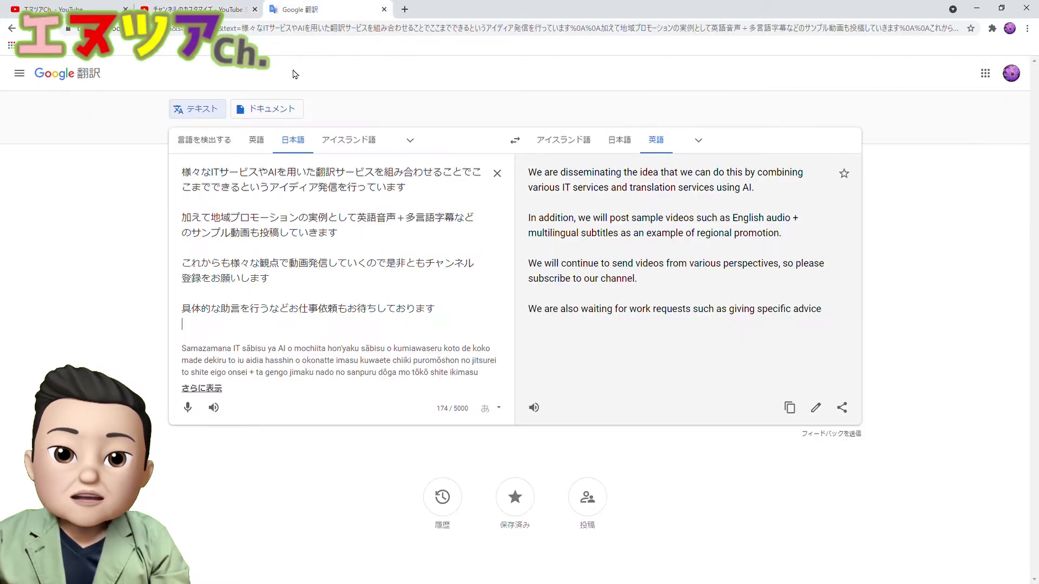
pyautogui.click(522, 141)
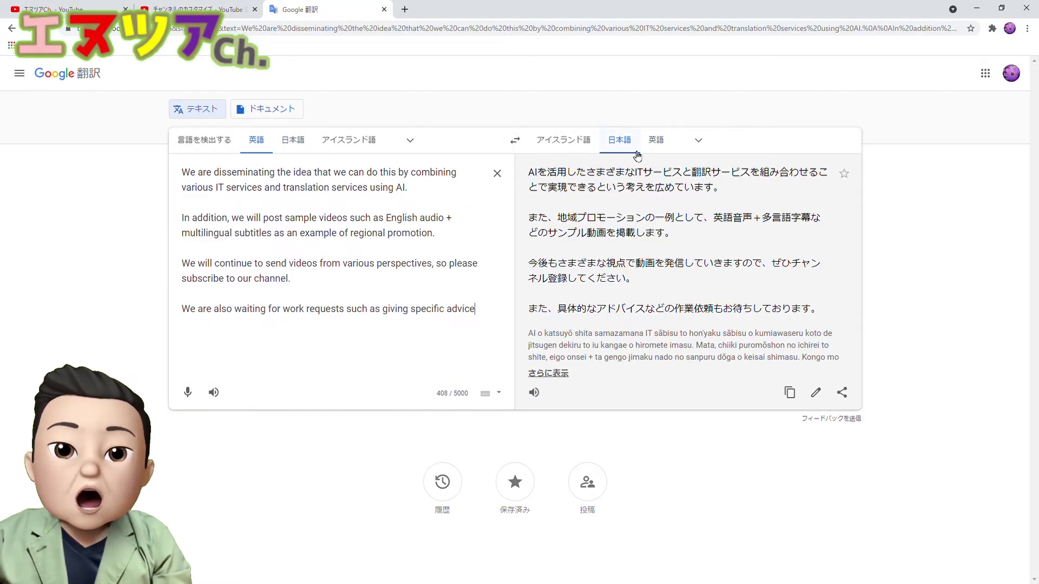
pyautogui.click(698, 140)
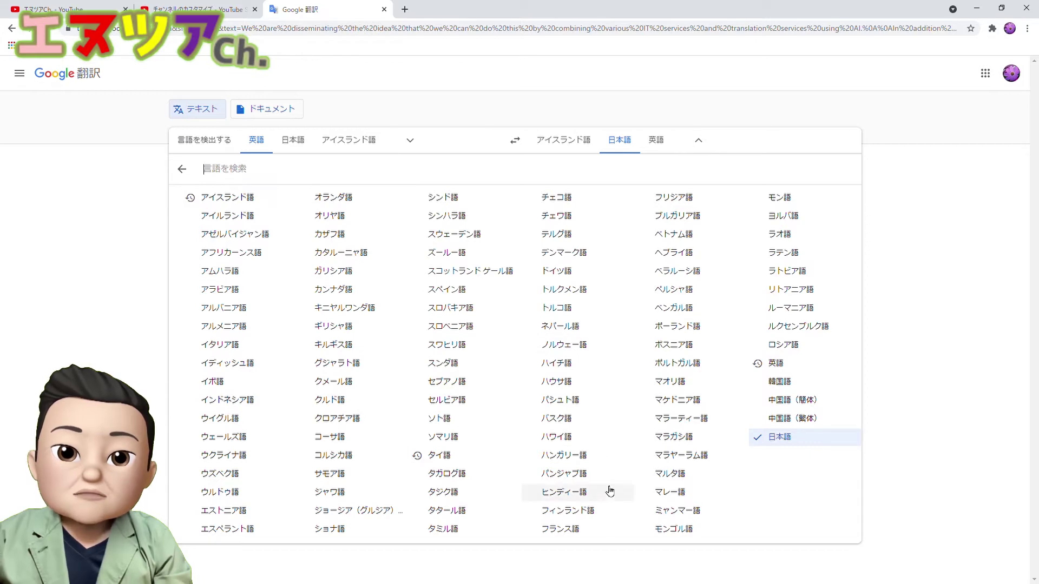
pyautogui.click(588, 530)
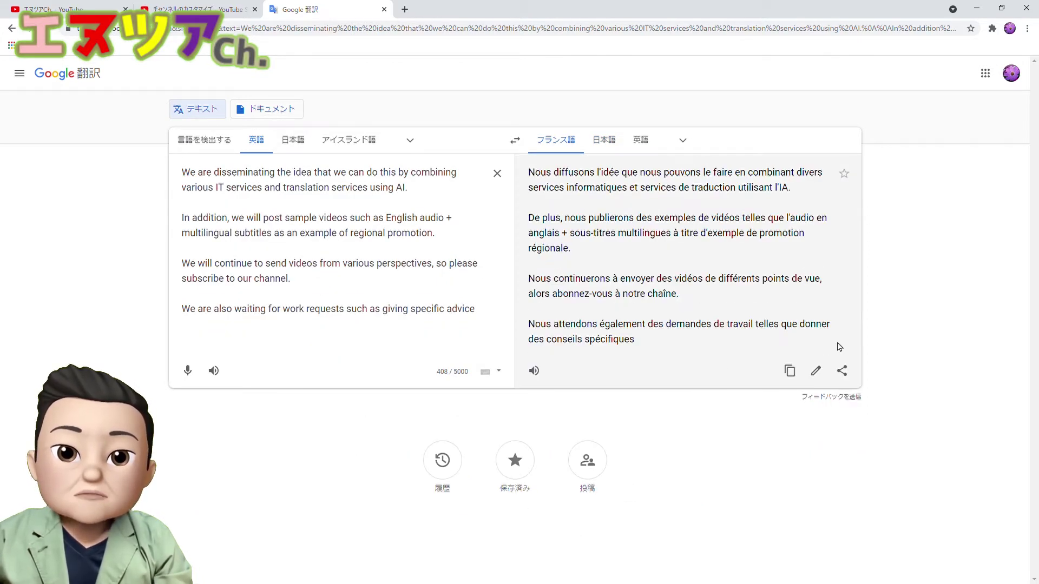
pyautogui.click(789, 371)
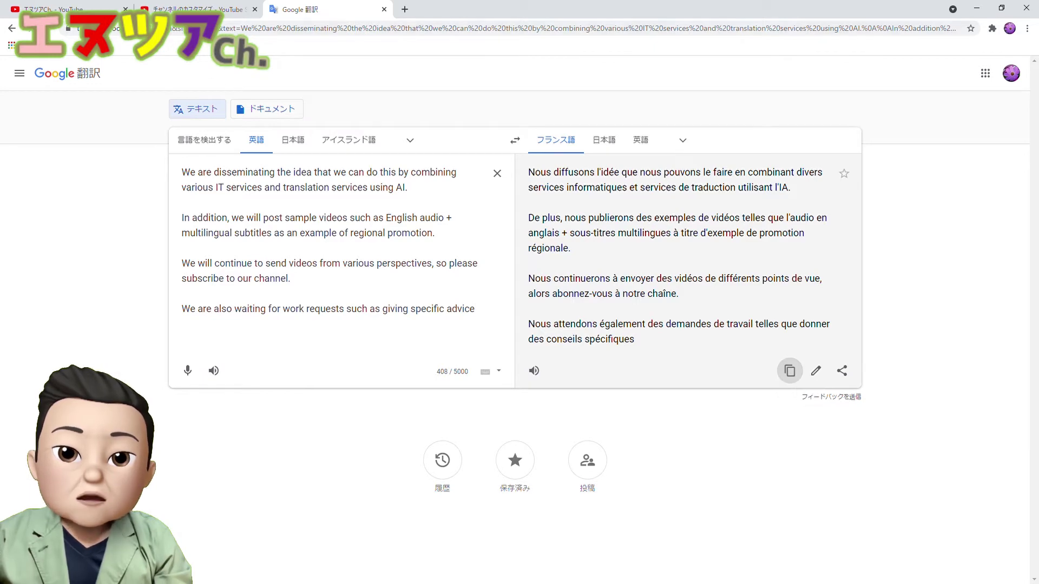
# Return to YouTube Studio, add French as a channel translation language, and paste the copied French text as its description.
pyautogui.click(197, 9)
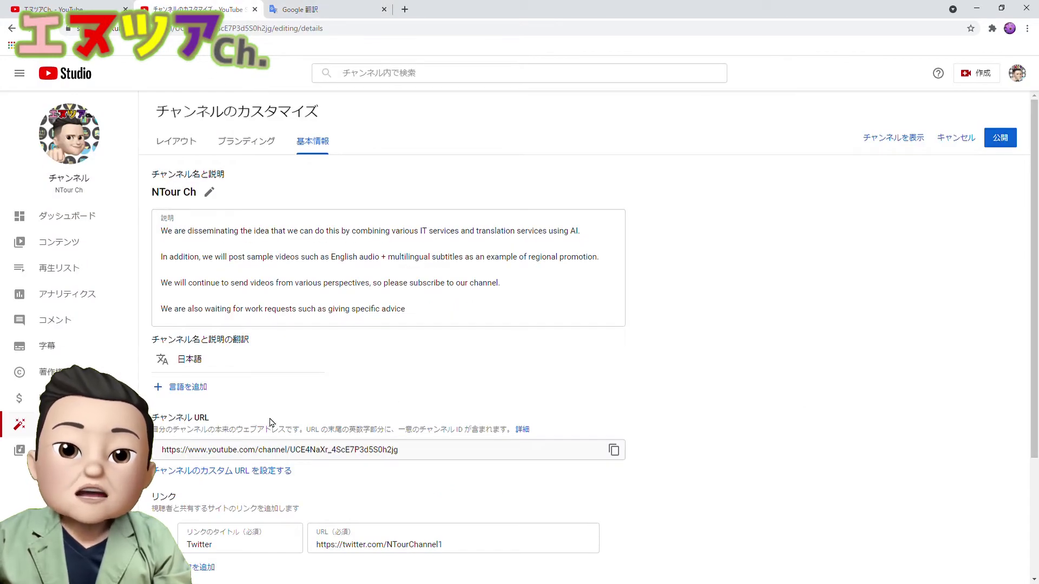
pyautogui.click(191, 386)
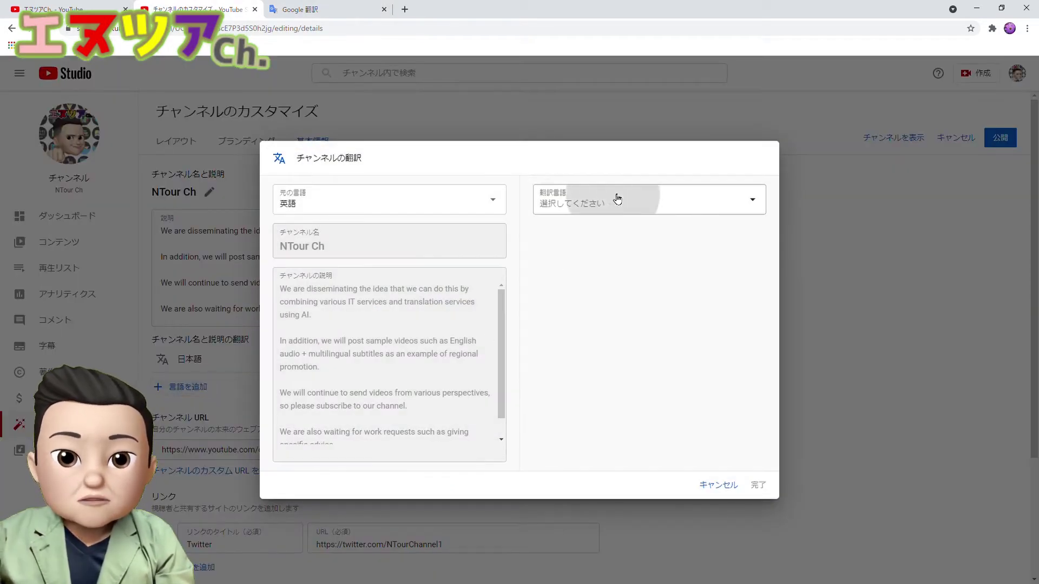
pyautogui.click(609, 199)
pyautogui.scroll(-3, 619, 204)
pyautogui.scroll(-10, 620, 205)
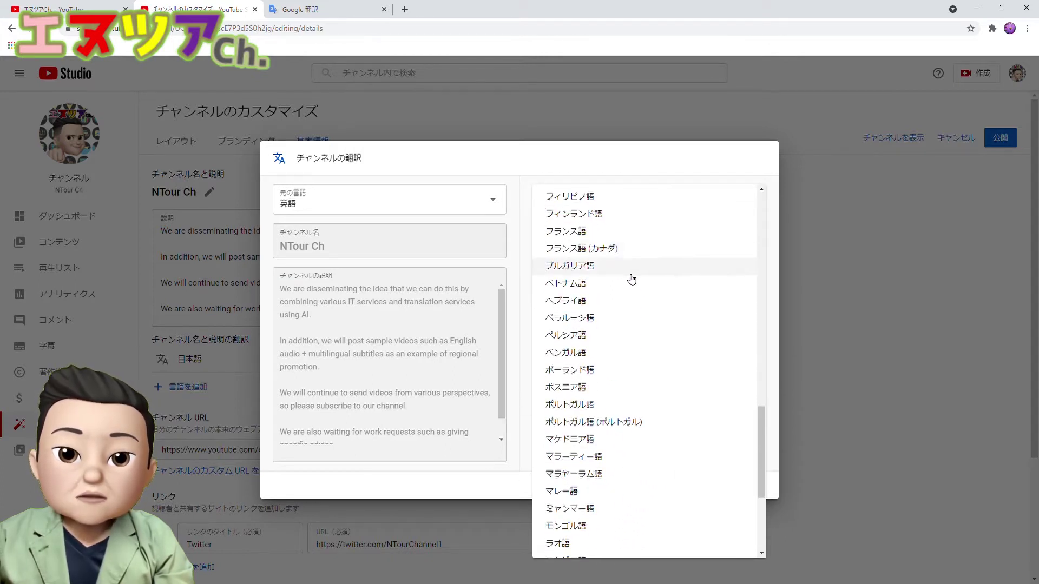
pyautogui.click(628, 233)
pyautogui.click(608, 309)
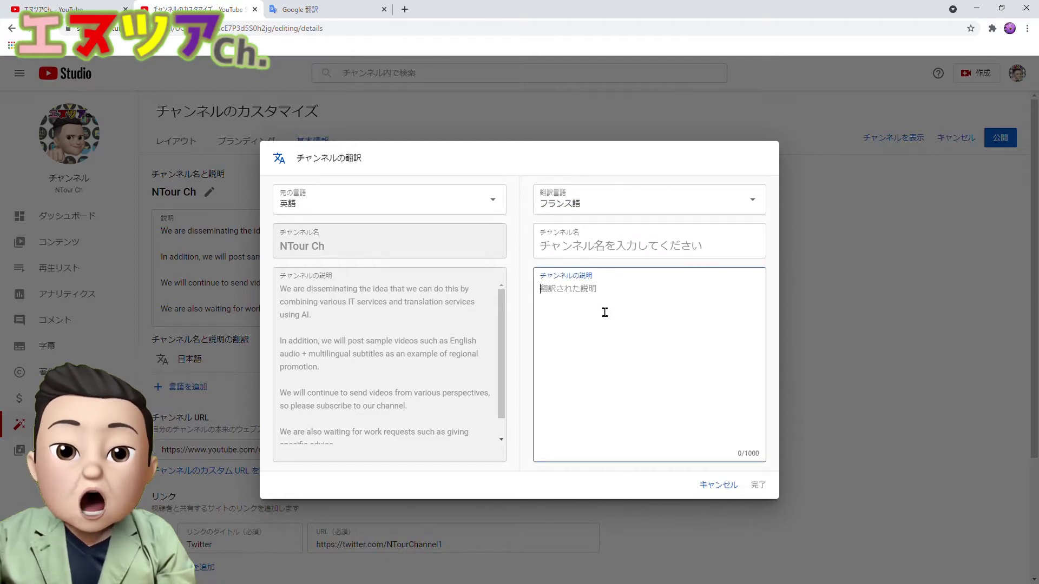
pyautogui.hotkey('ctrl', 'v')
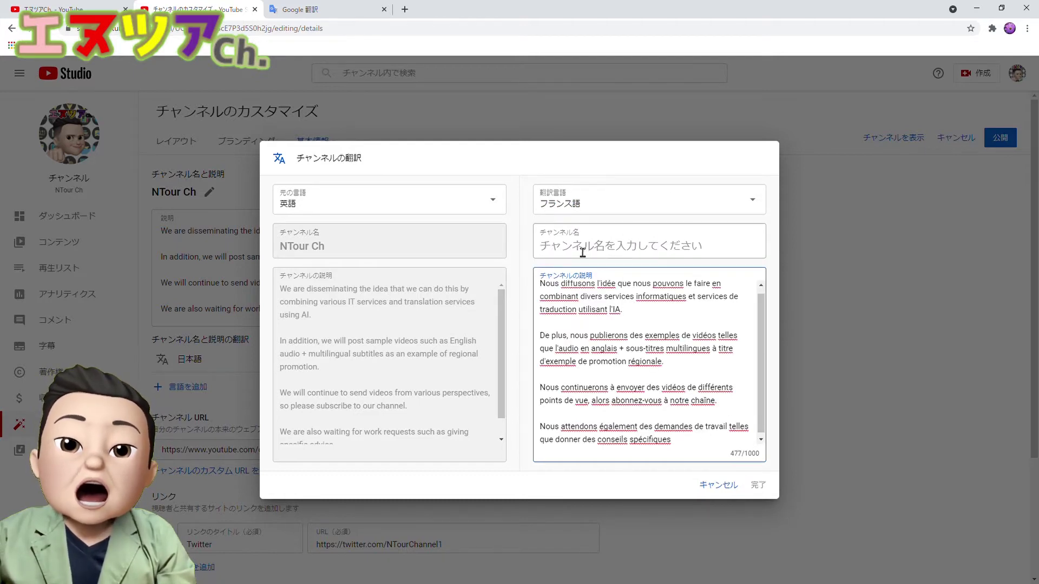
# Enter "NTour Ch" as the French channel name and complete the translation.
pyautogui.click(581, 254)
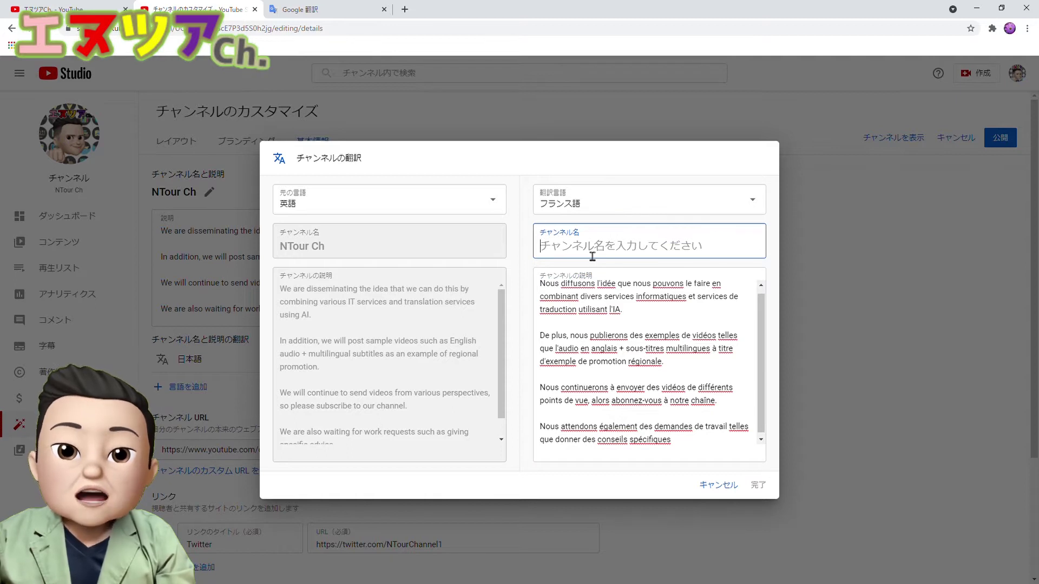
pyautogui.write('N')
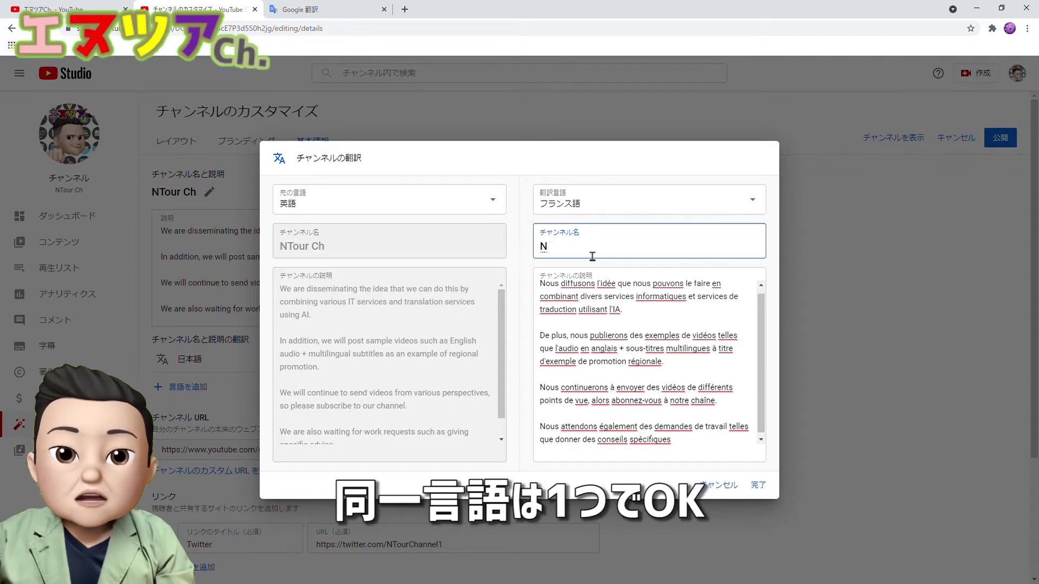
pyautogui.write('Tおう')
pyautogui.press('BackSpace')
pyautogui.press('BackSpace')
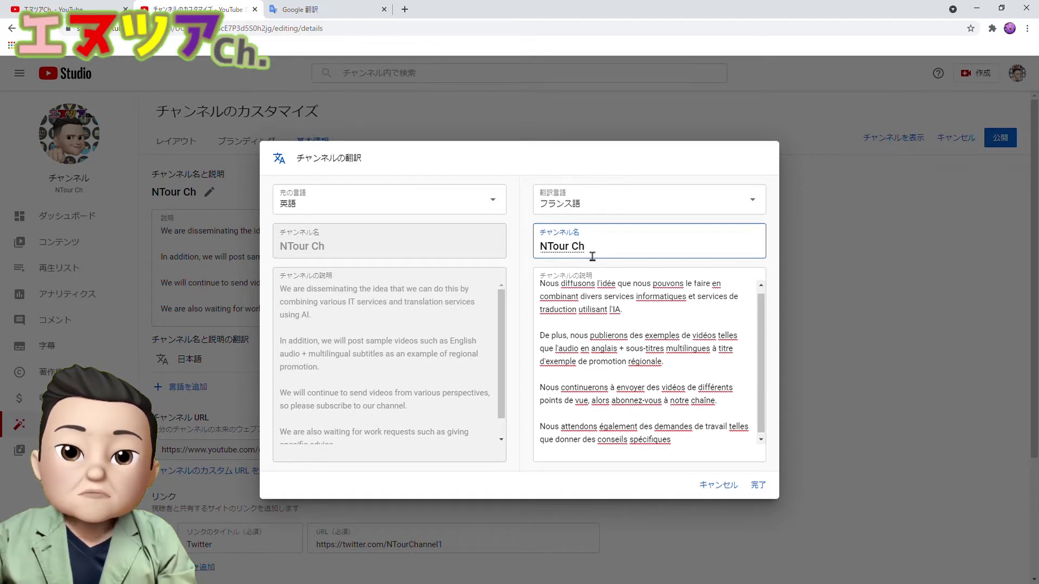
pyautogui.click(758, 486)
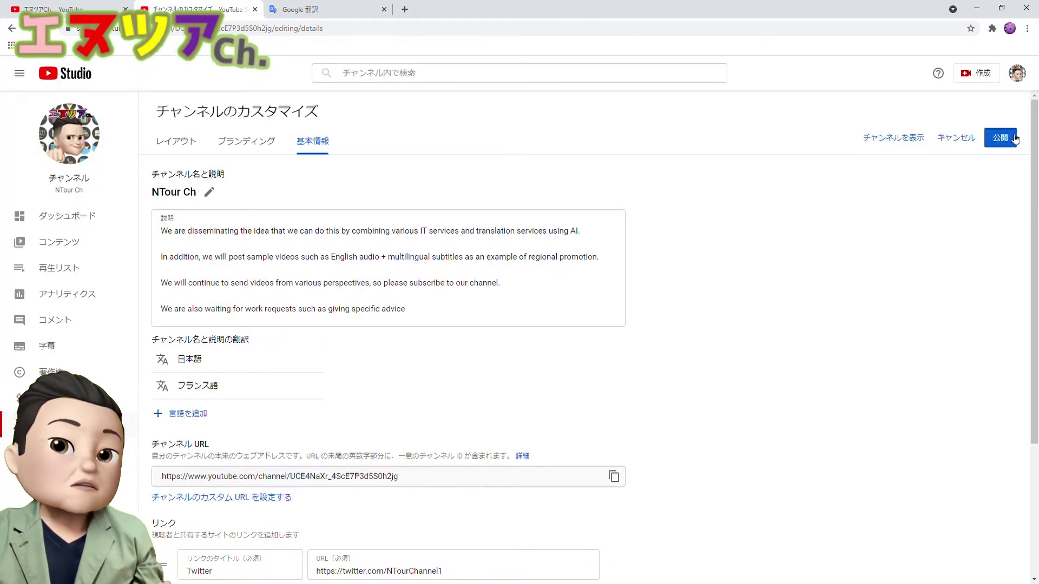
pyautogui.click(349, 11)
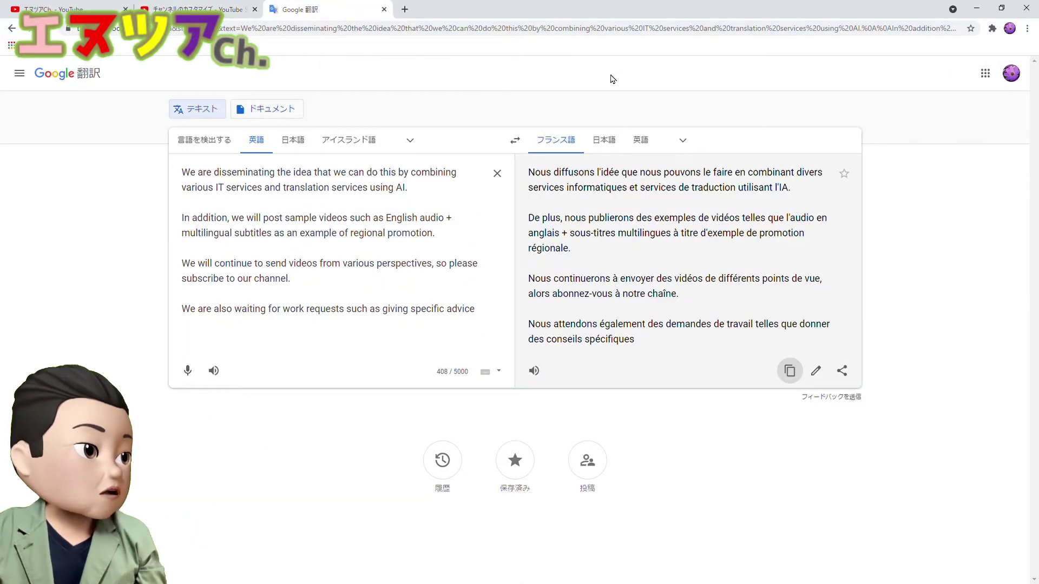
pyautogui.click(683, 141)
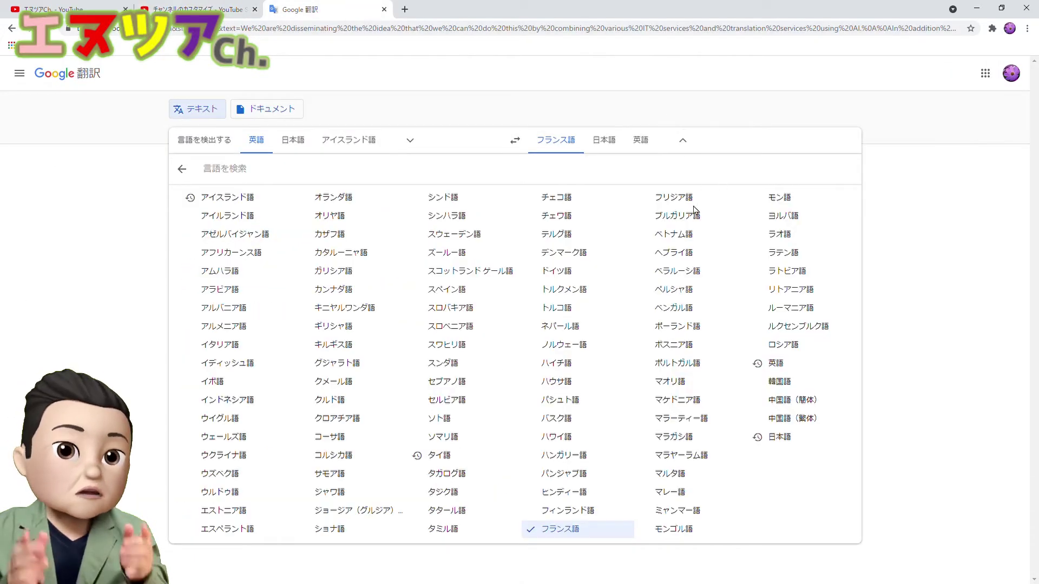
# Return to YouTube Studio and publish the basic info with the added Japanese and French translations.
pyautogui.click(195, 9)
pyautogui.click(1007, 141)
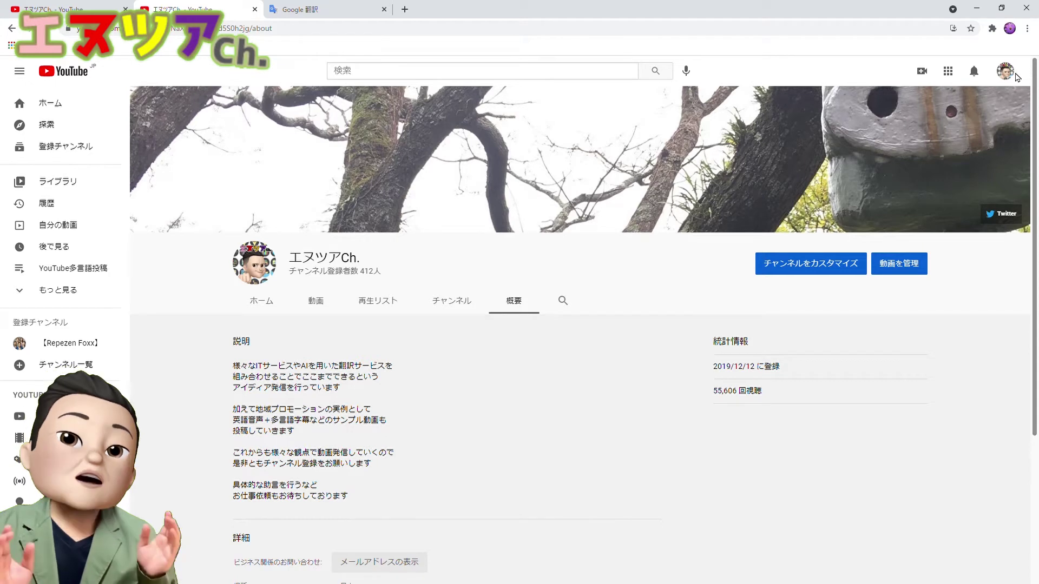
# Switch the YouTube display language to English (UK) while viewing the channel's About page.
pyautogui.click(1004, 71)
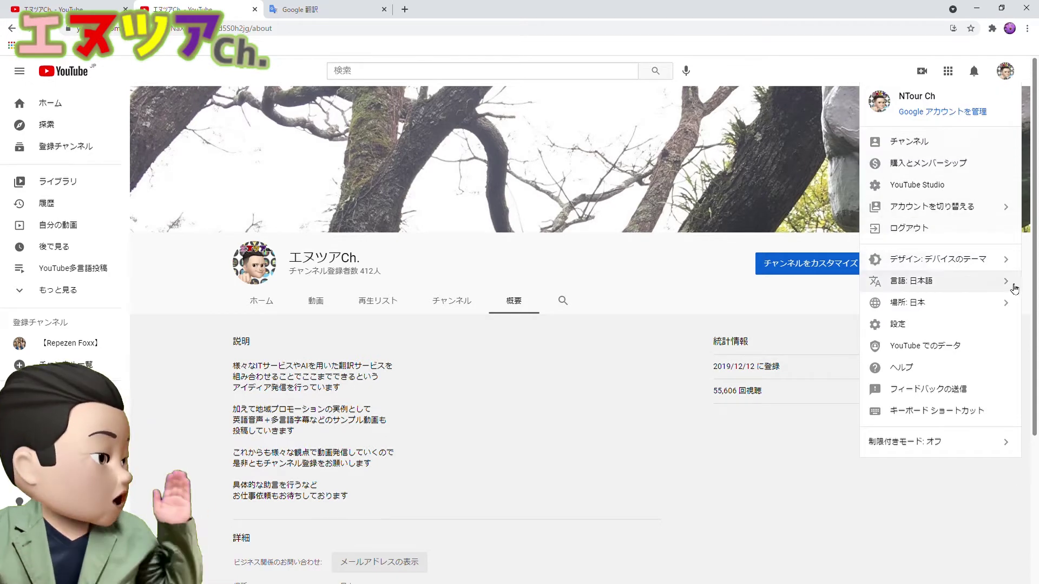
pyautogui.click(1010, 282)
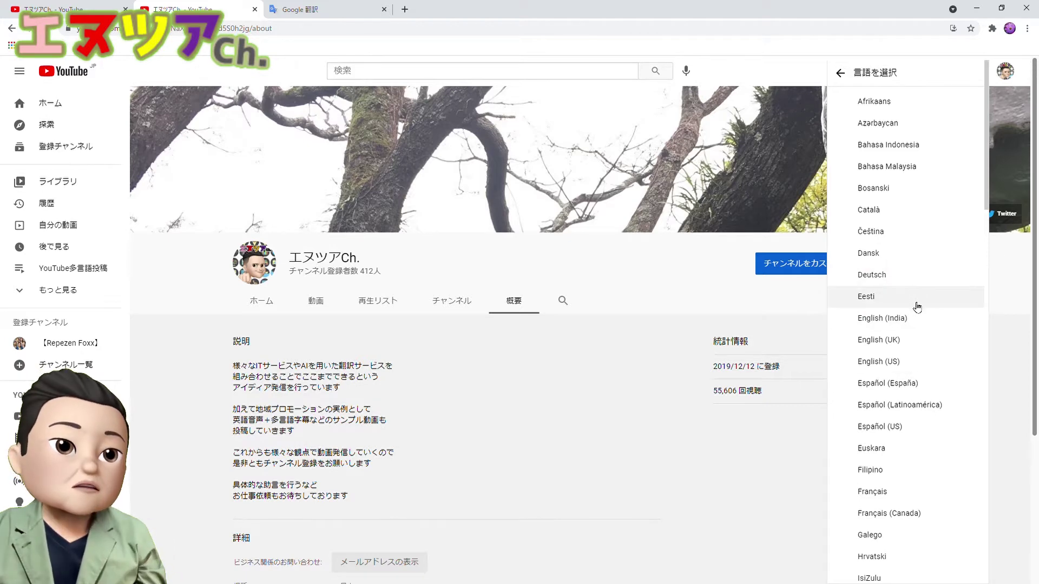
pyautogui.click(919, 350)
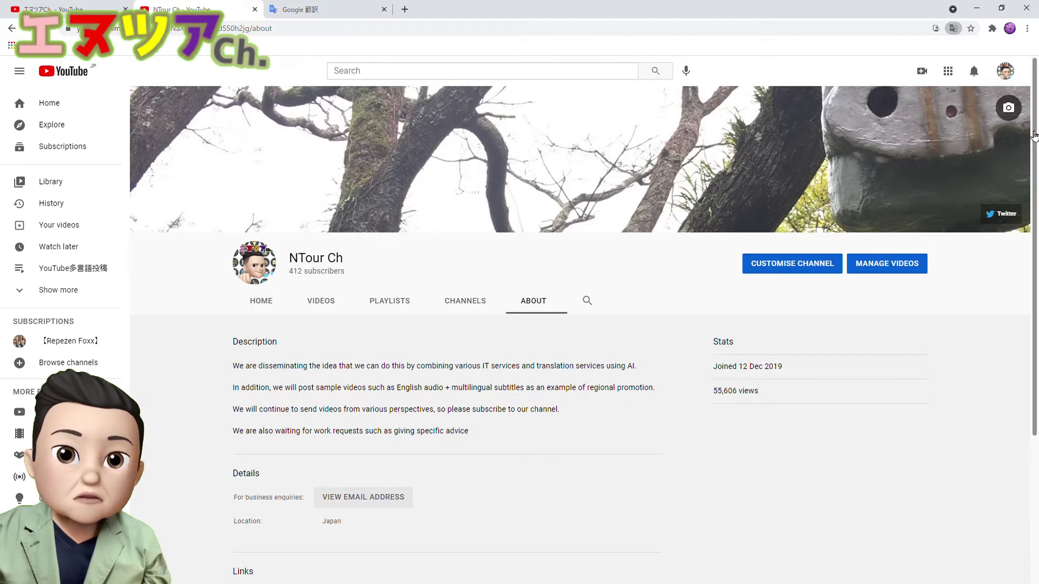
# Check the channel's About page with the display language set to Español (US), followed by Lietuvių.
pyautogui.click(1007, 71)
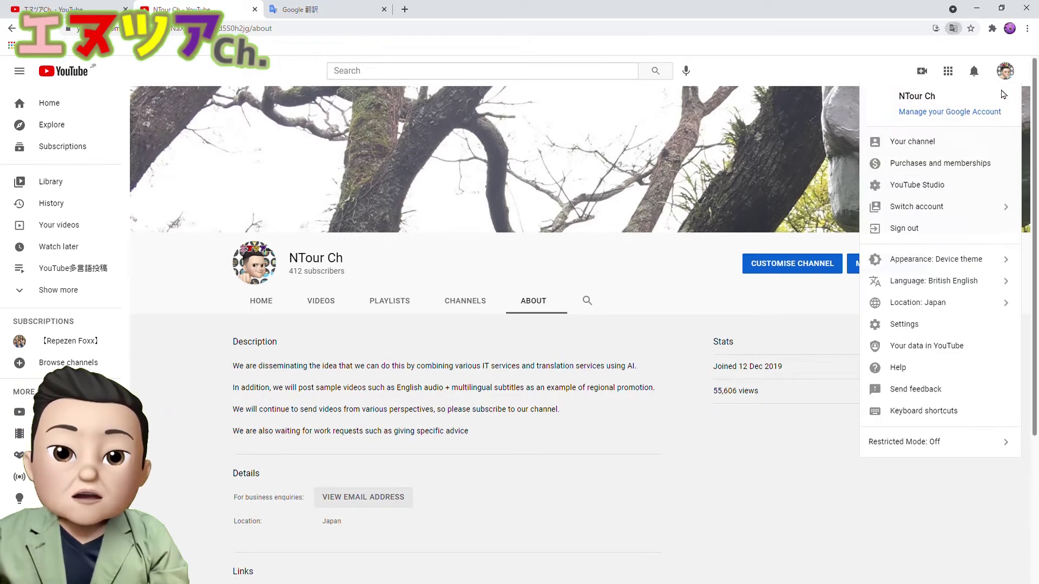
pyautogui.click(1007, 282)
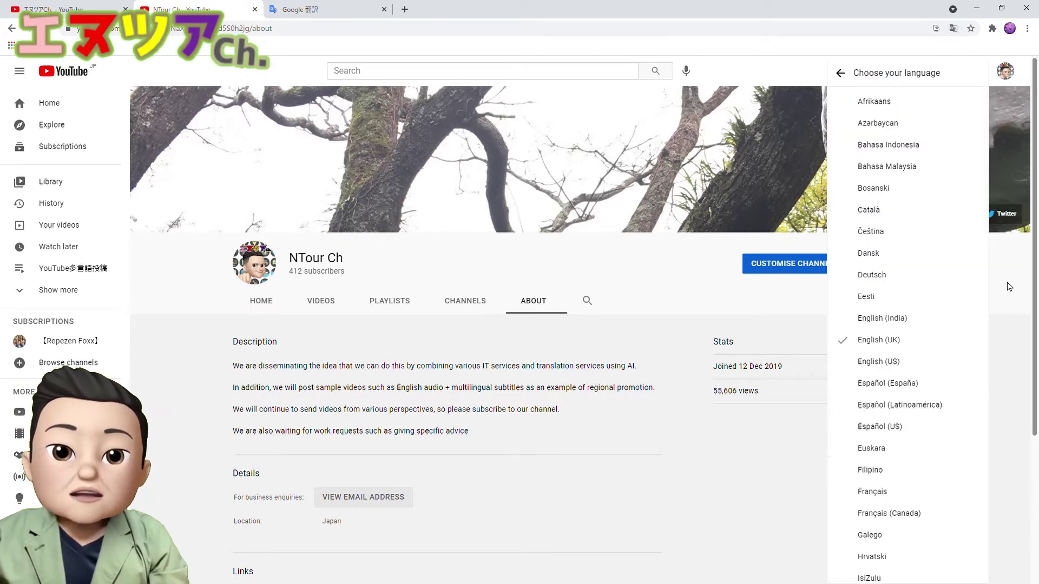
pyautogui.scroll(-3, 939, 395)
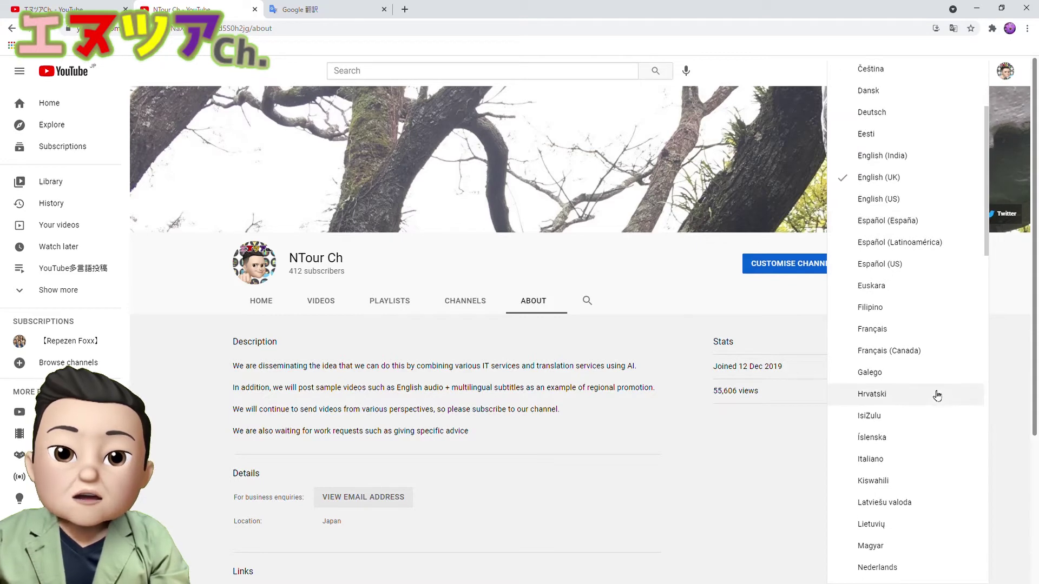
pyautogui.click(936, 270)
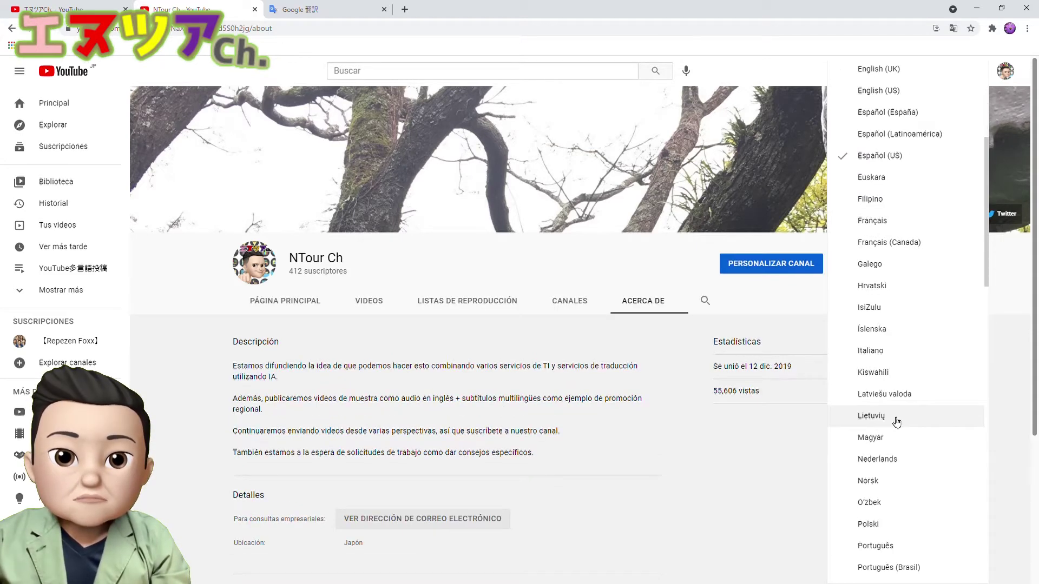
pyautogui.click(893, 417)
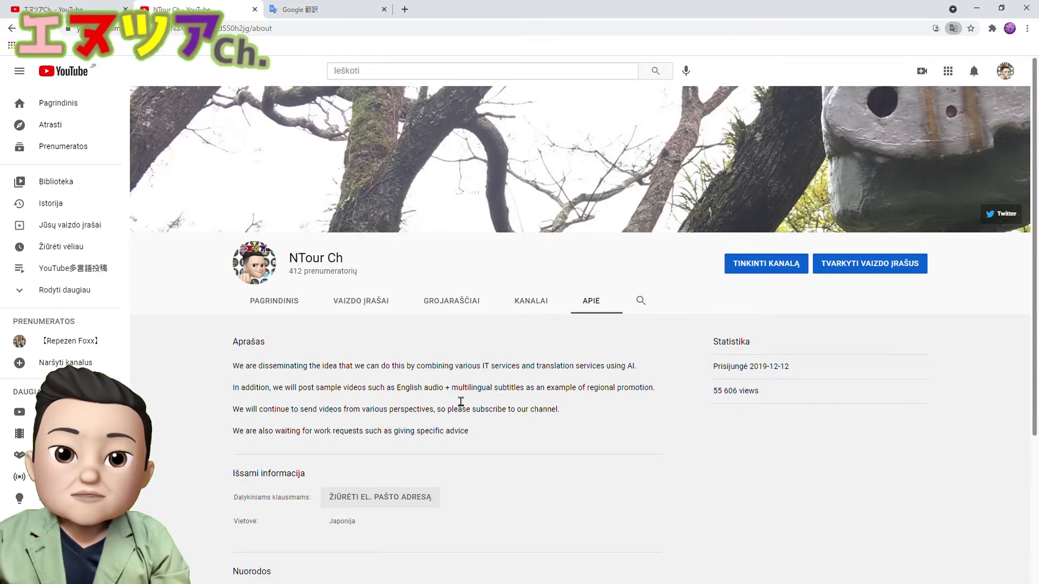
# Switch the YouTube display language back to Japanese while viewing the channel's About page.
pyautogui.click(1008, 71)
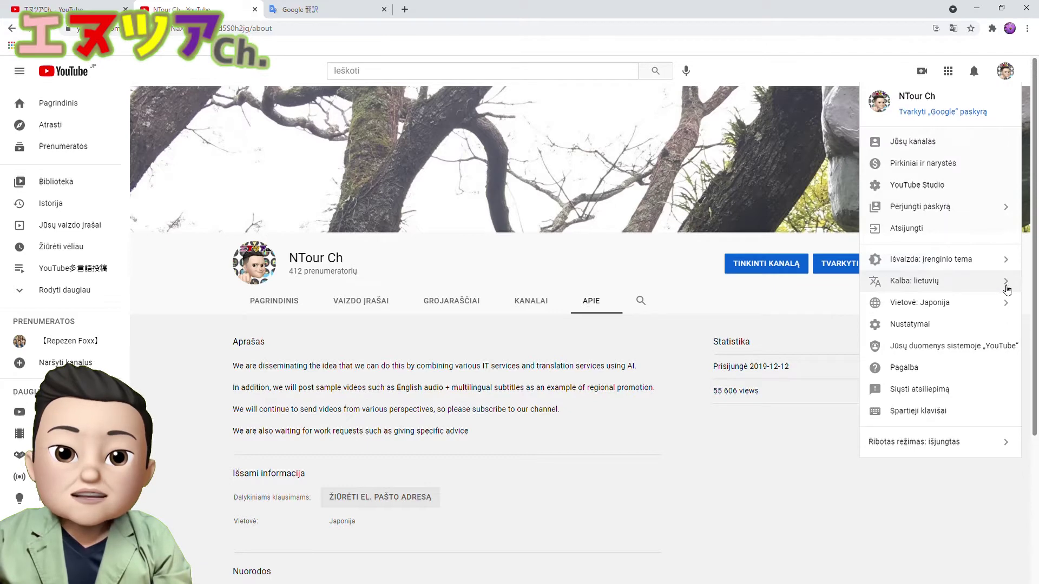
pyautogui.click(996, 282)
pyautogui.scroll(-20, 948, 322)
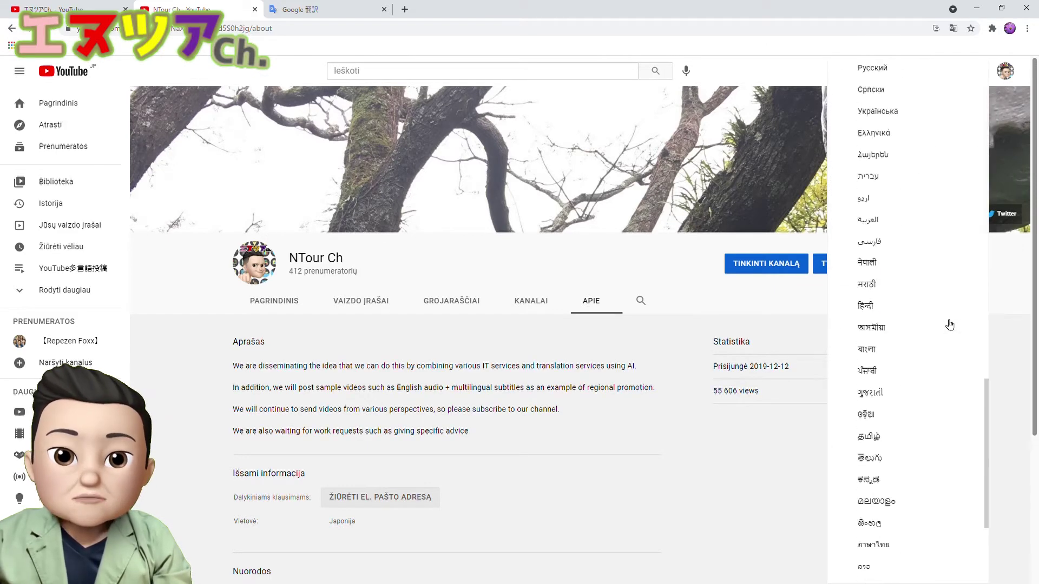
pyautogui.click(878, 546)
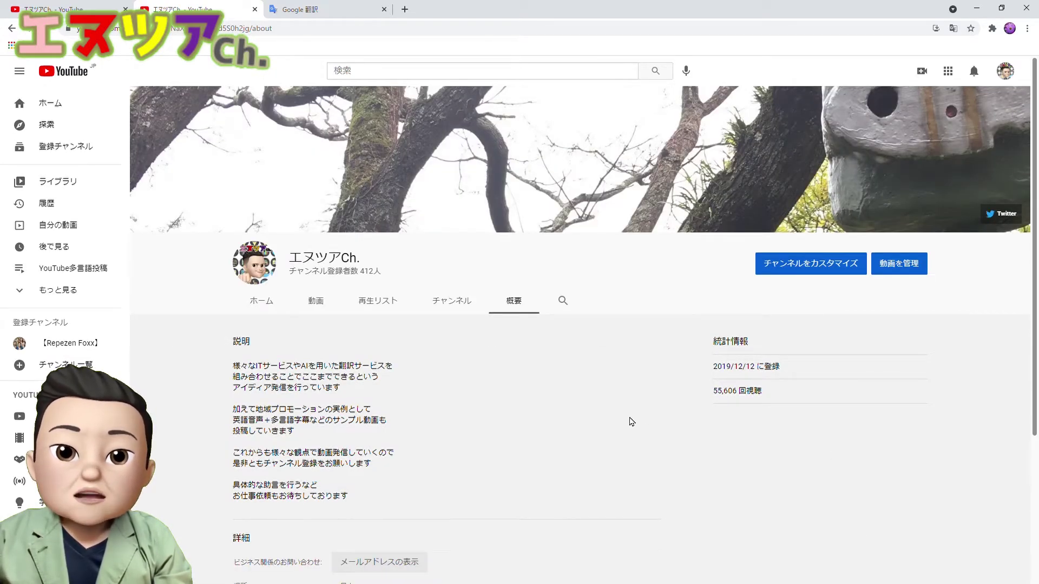
# Go to YouTube Studio from the YouTube home page and open its settings.
pyautogui.moveTo(984, 126)
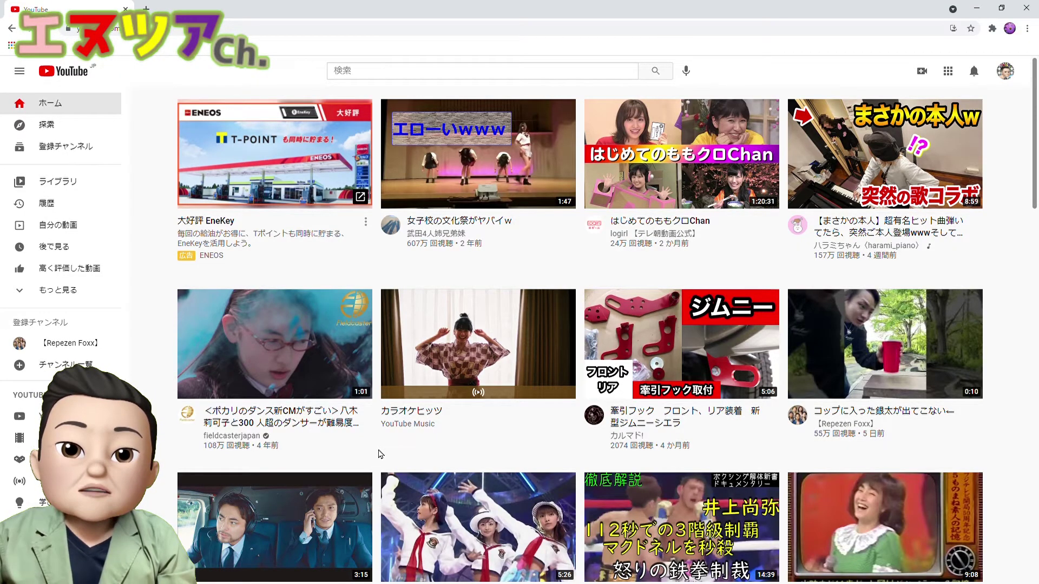
pyautogui.click(1005, 71)
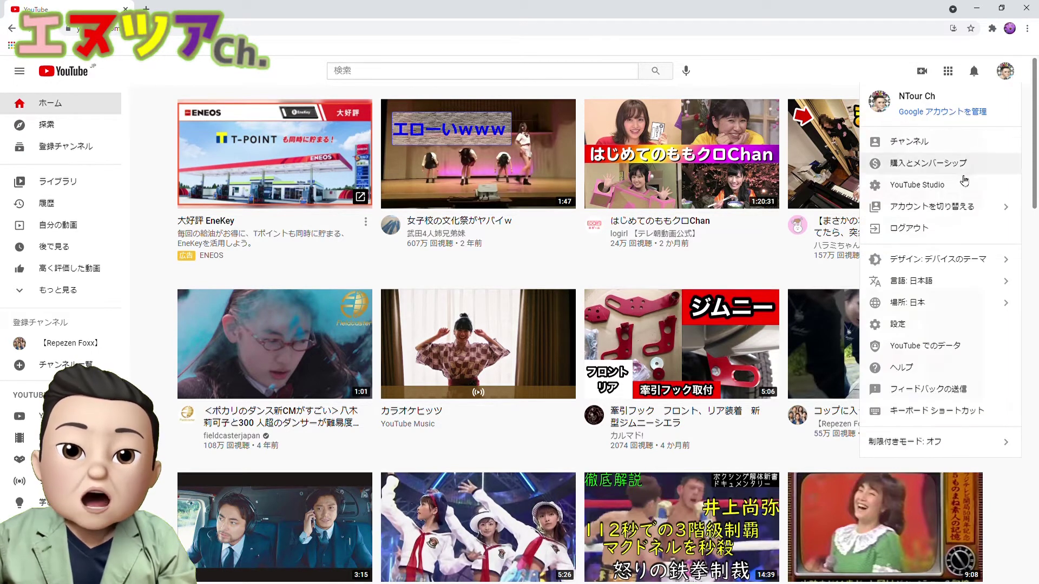
pyautogui.click(940, 188)
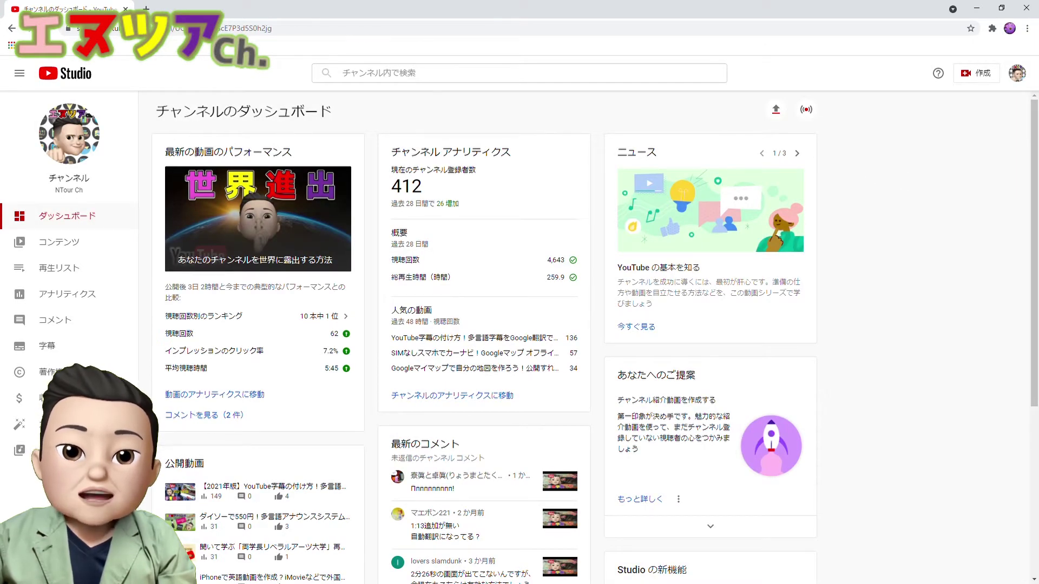
pyautogui.click(38, 536)
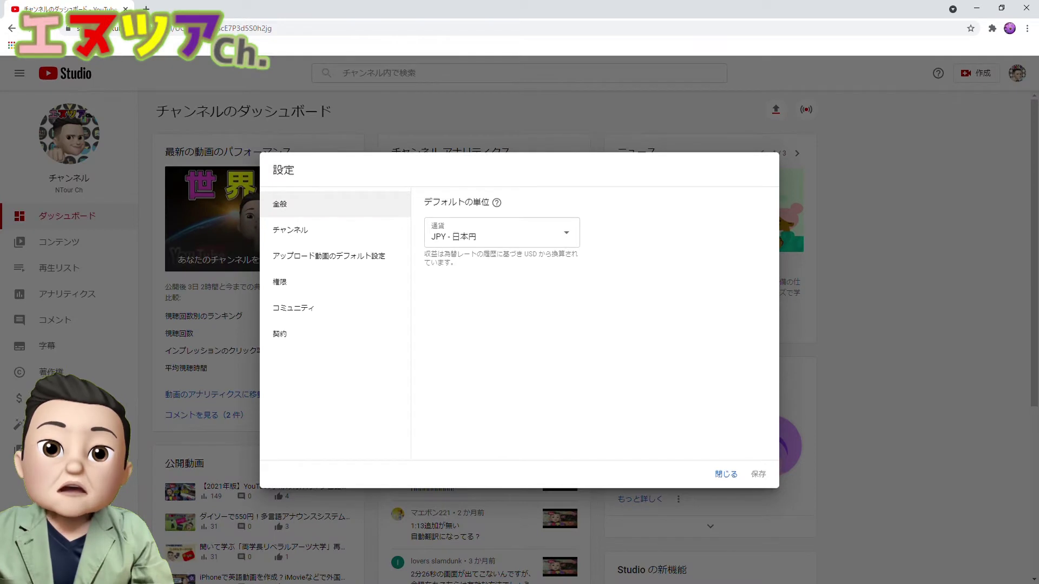
# Review the channel settings, covering the basic info with its keywords, the advanced settings and the feature eligibility.
pyautogui.click(353, 235)
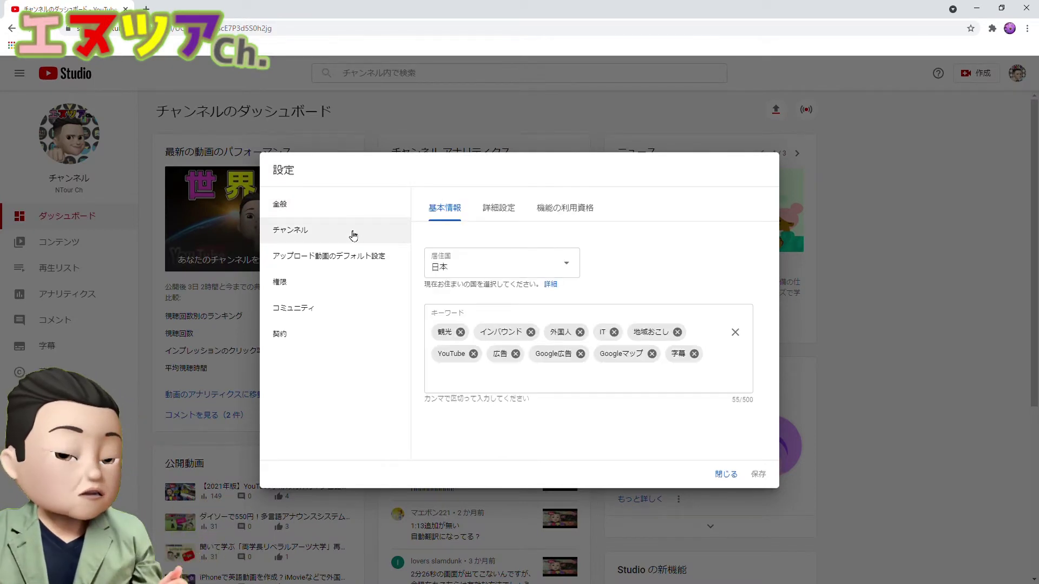
pyautogui.click(498, 207)
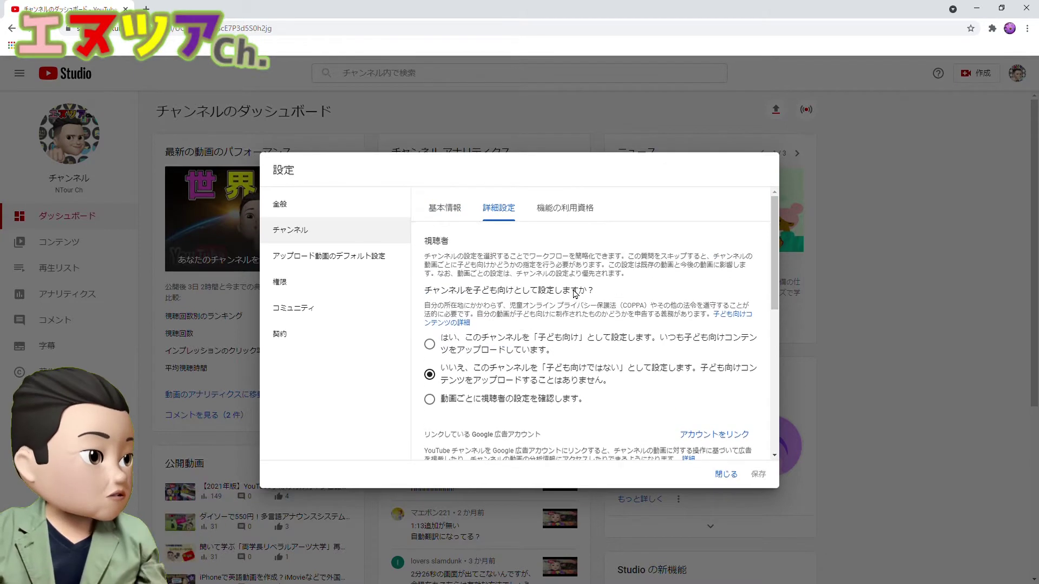
pyautogui.click(578, 209)
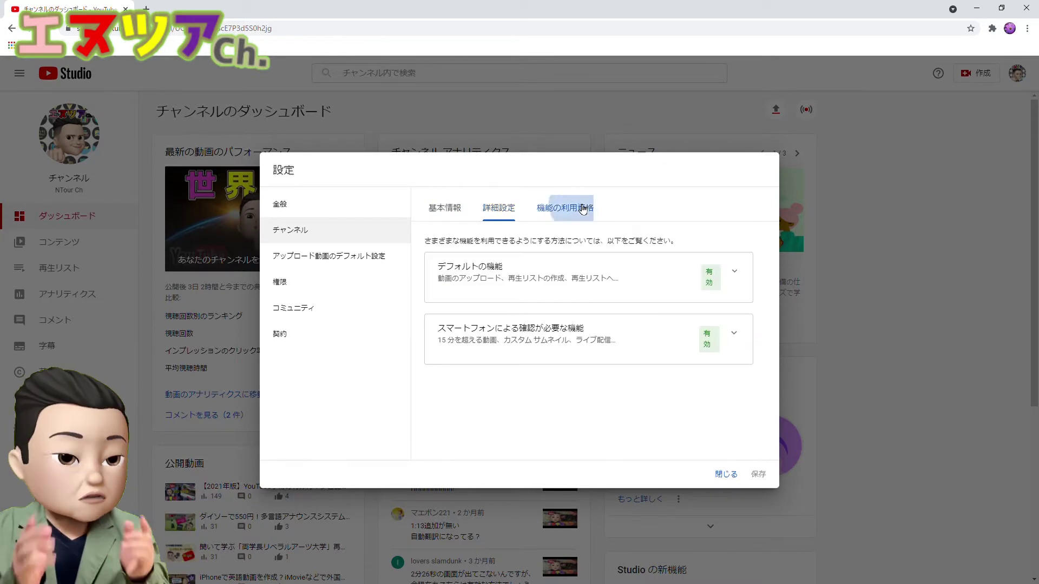
pyautogui.click(456, 208)
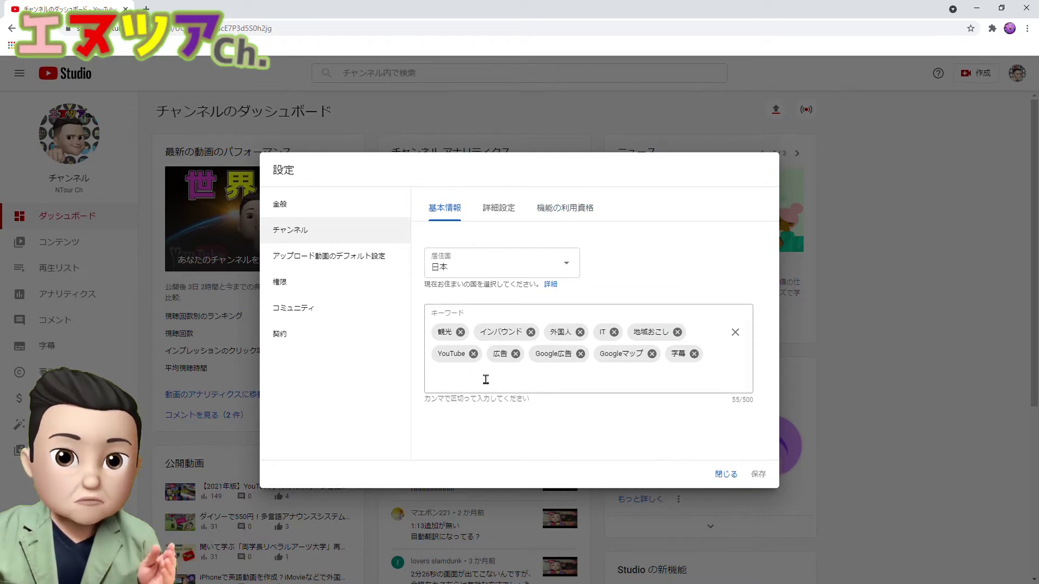
# Clear the default description in the basic info of the upload defaults and review the default tags.
pyautogui.click(343, 262)
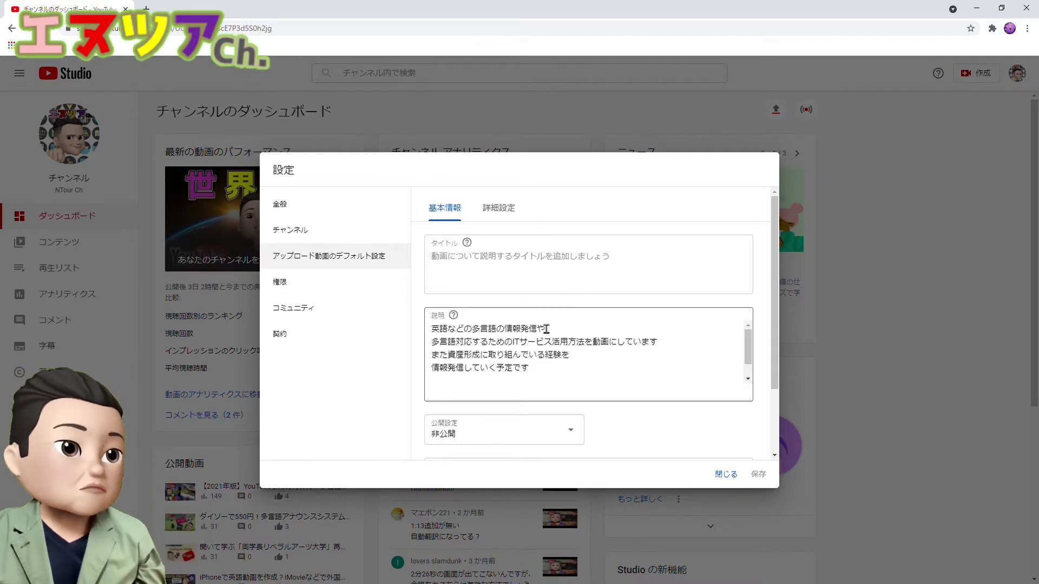
pyautogui.scroll(-1, 546, 328)
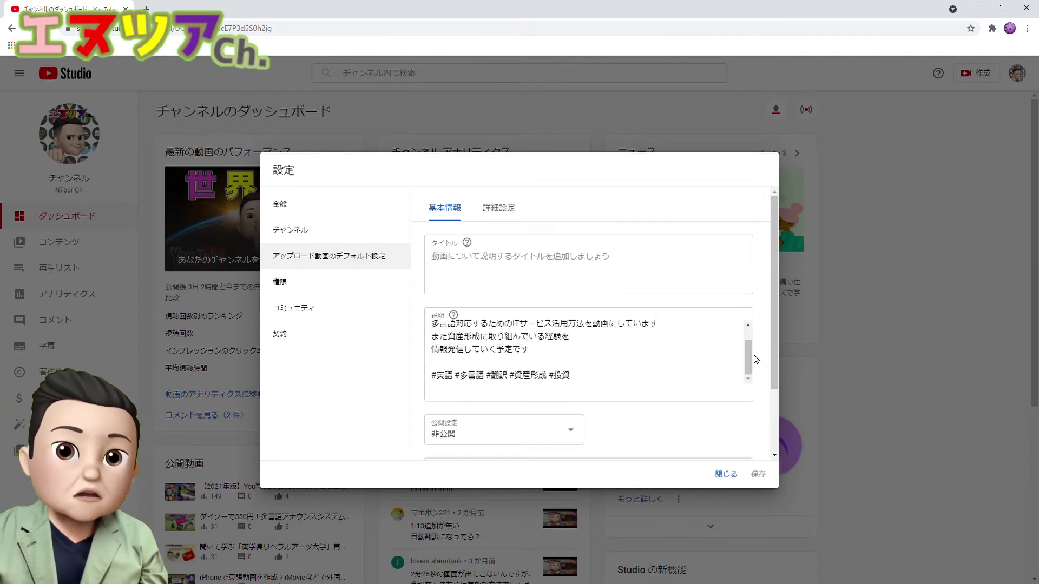
pyautogui.moveTo(748, 357); pyautogui.dragTo(748, 348)
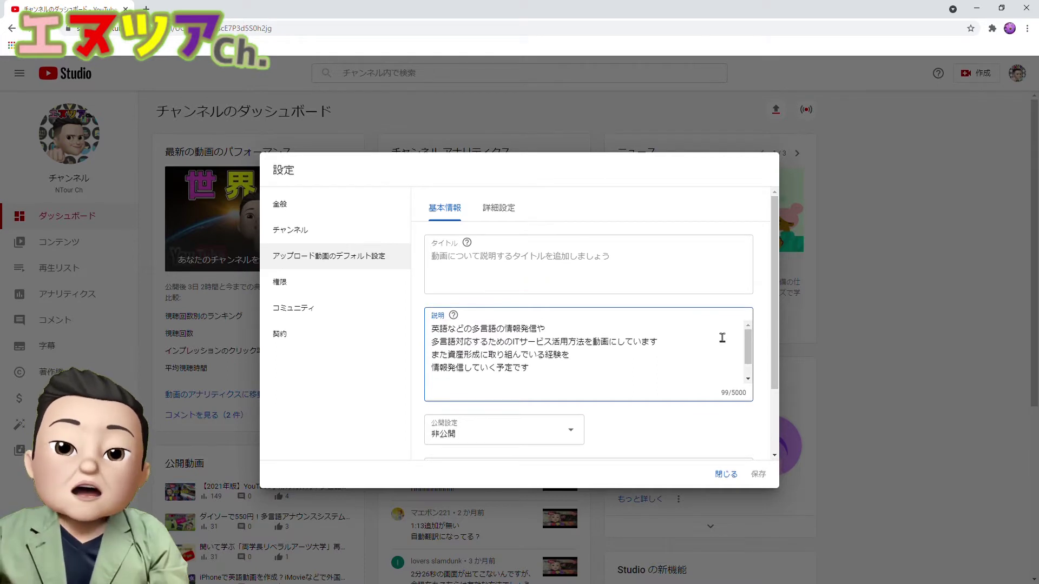
pyautogui.hotkey('ctrl', 'a')
pyautogui.press('Delete')
pyautogui.scroll(-2, 623, 360)
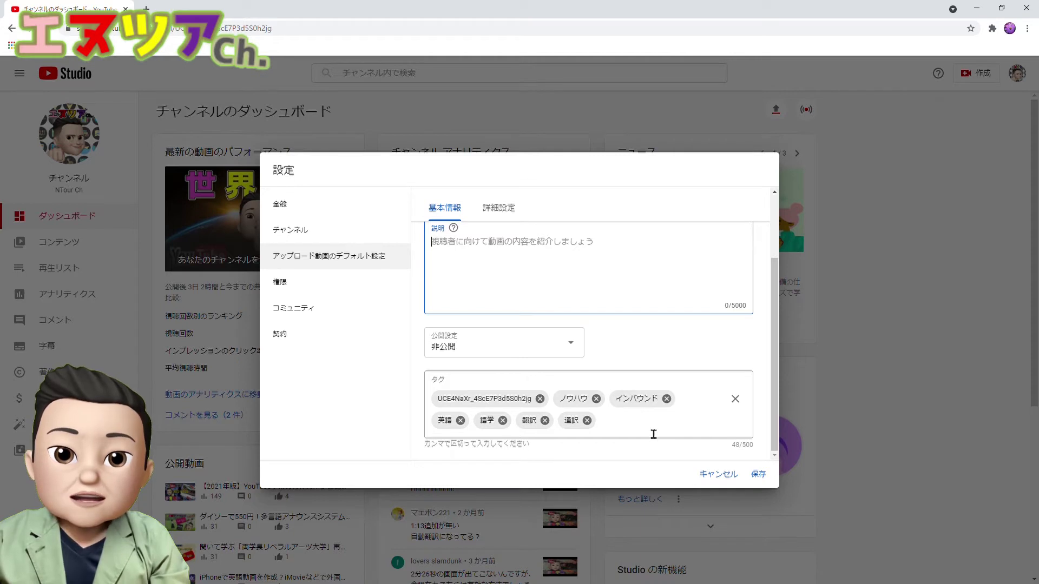
pyautogui.scroll(3, 719, 423)
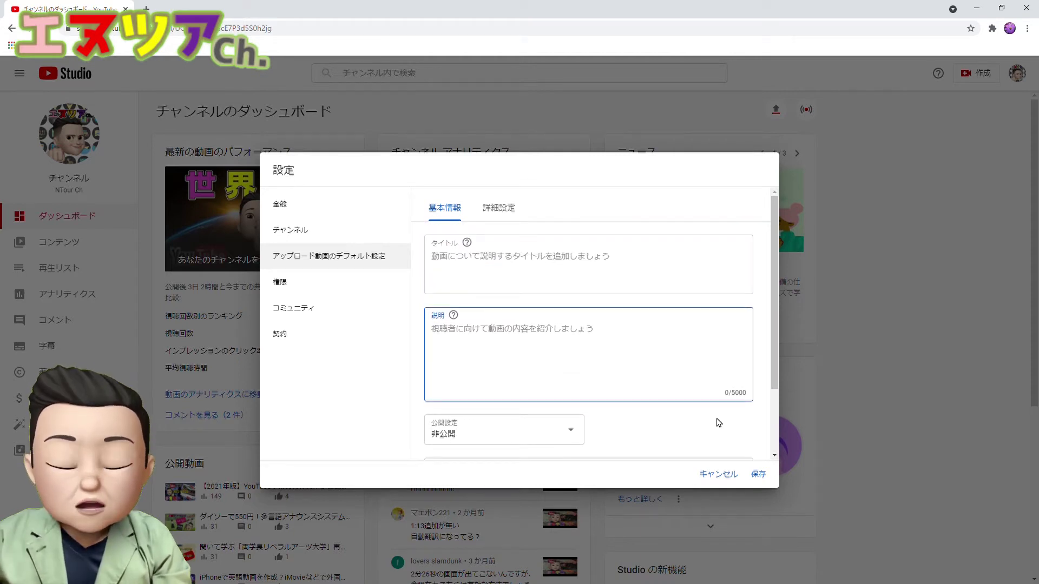
# Set the default video language to English (英語) in the advanced upload defaults.
pyautogui.click(509, 212)
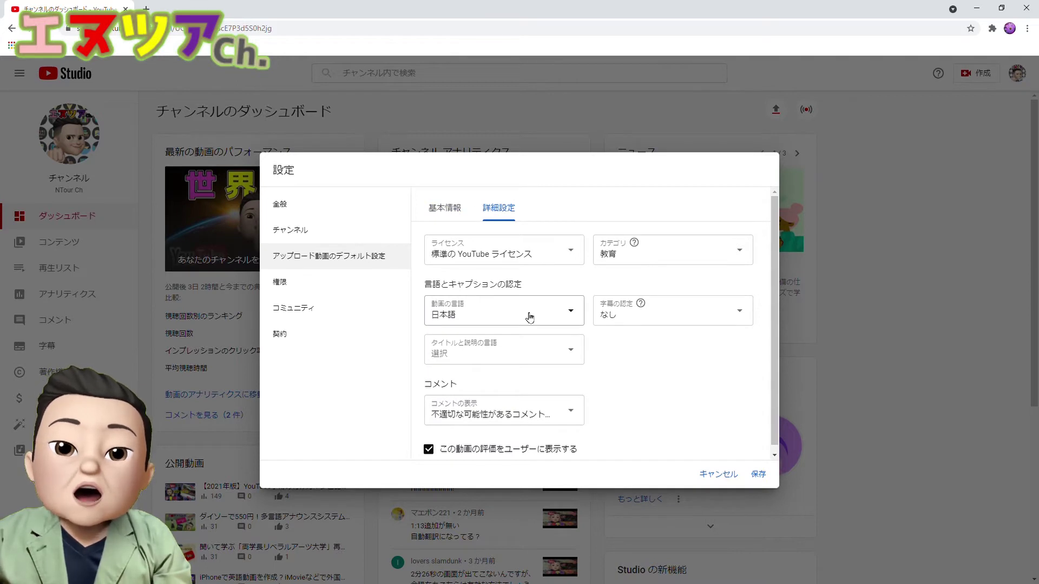
pyautogui.click(529, 316)
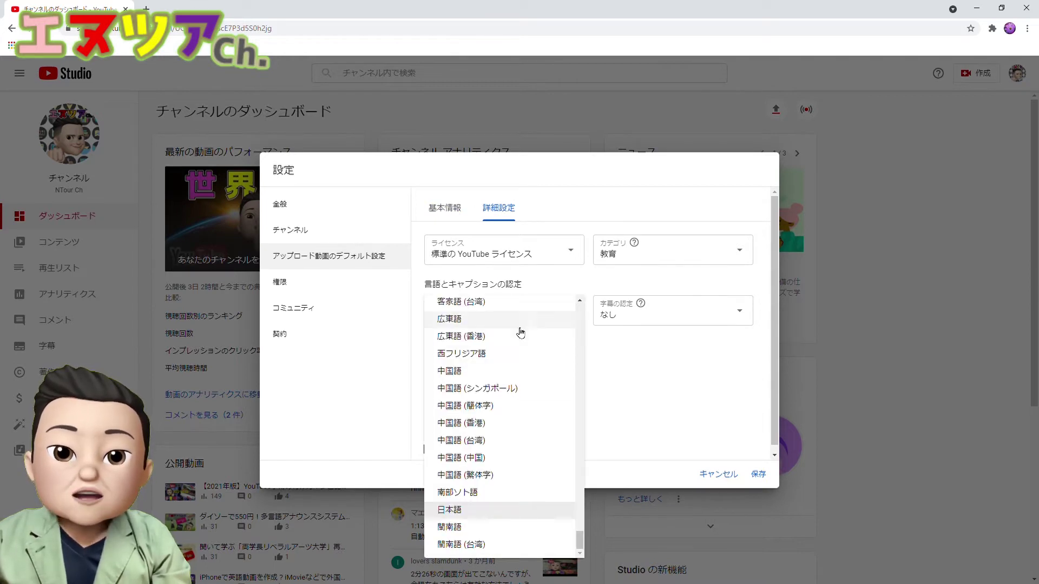
pyautogui.scroll(5, 495, 426)
pyautogui.scroll(1, 497, 425)
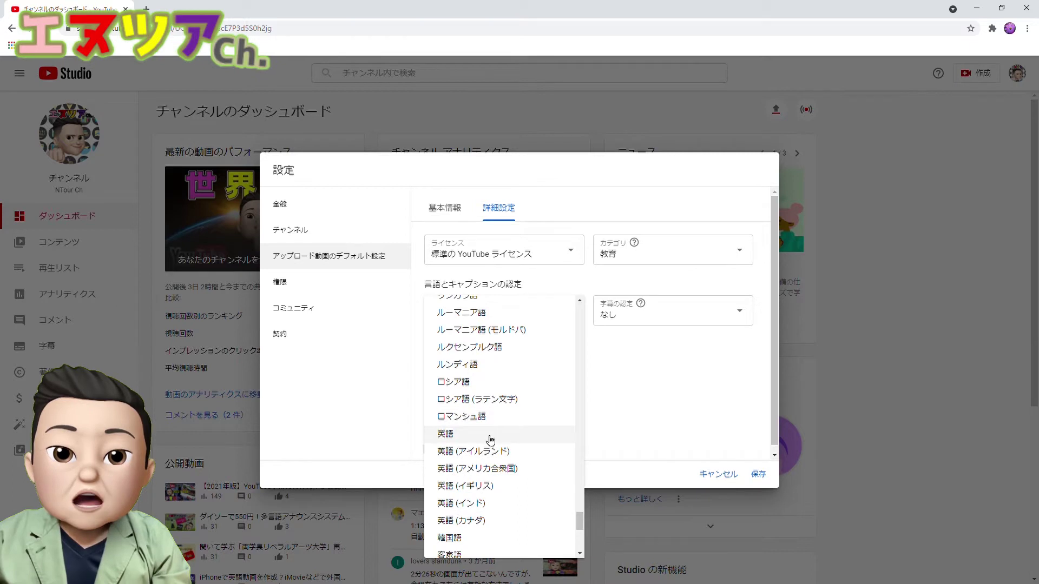
pyautogui.click(489, 435)
# Set the default title and description language to English (英語) and save the upload defaults.
pyautogui.click(543, 347)
pyautogui.scroll(-15, 547, 279)
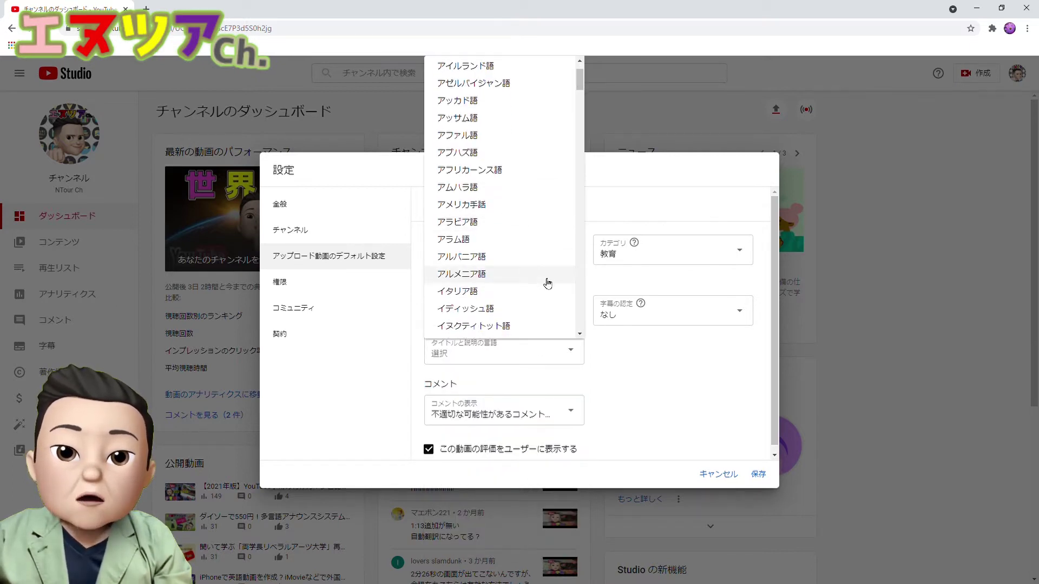
pyautogui.scroll(-20, 548, 282)
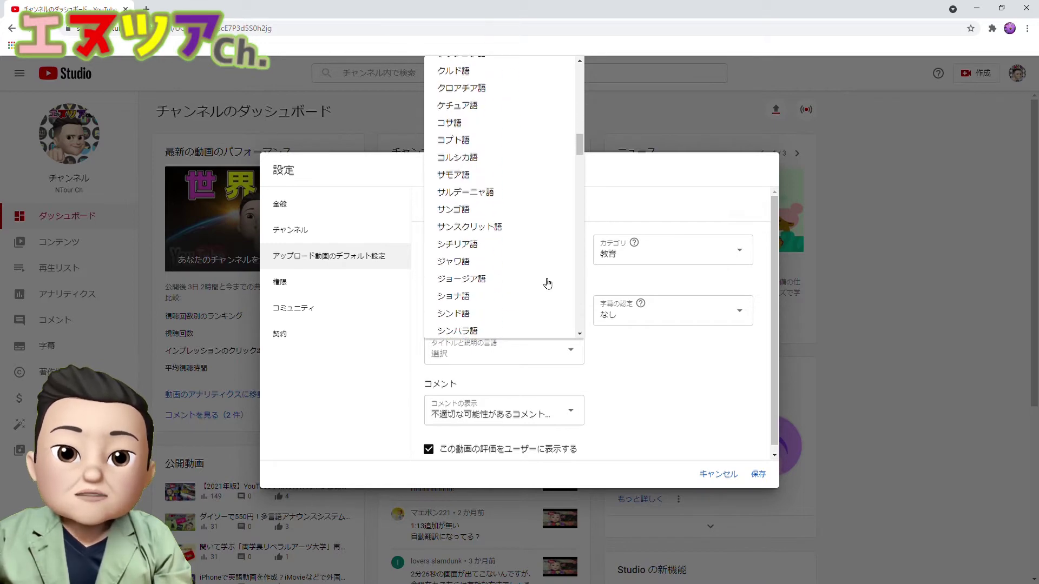
pyautogui.scroll(-20, 547, 282)
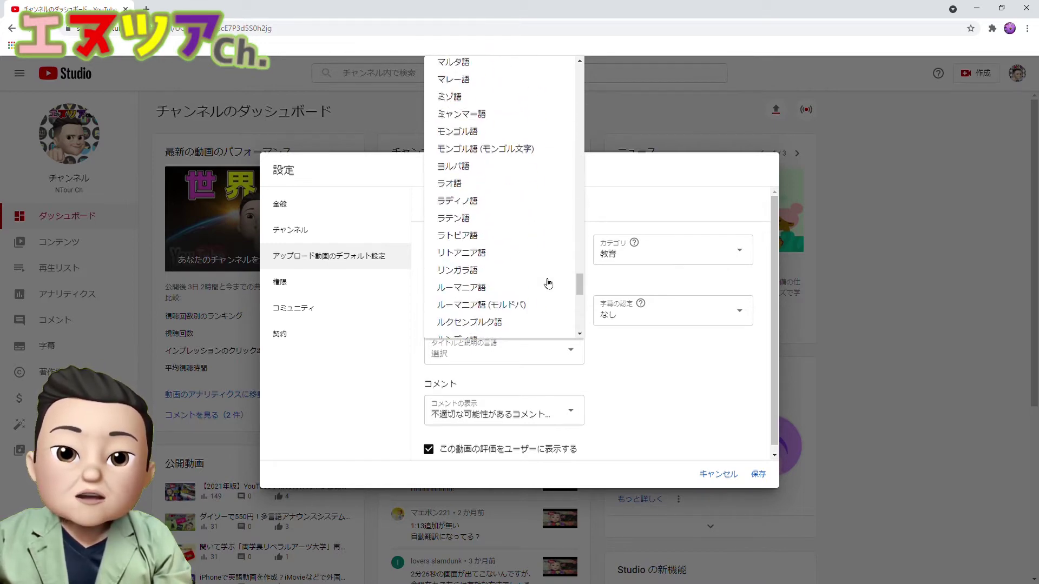
pyautogui.scroll(2, 541, 270)
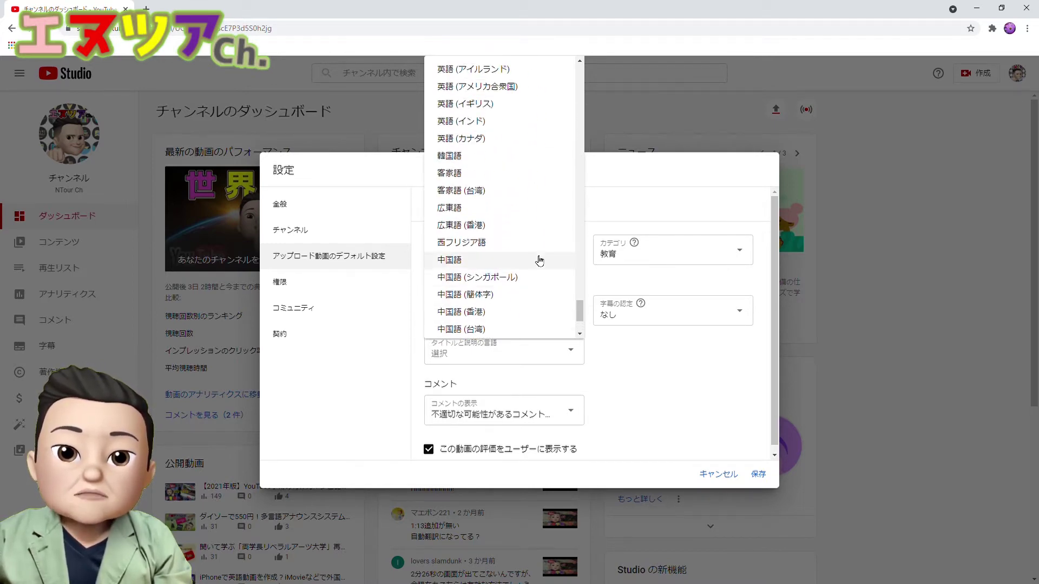
pyautogui.scroll(1, 494, 105)
pyautogui.scroll(2, 495, 103)
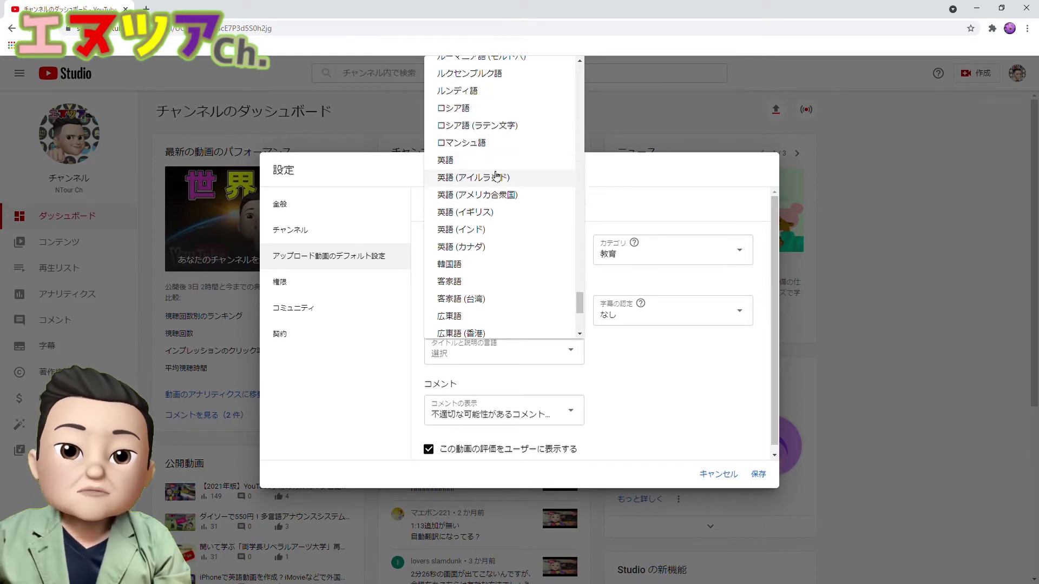
pyautogui.click(500, 161)
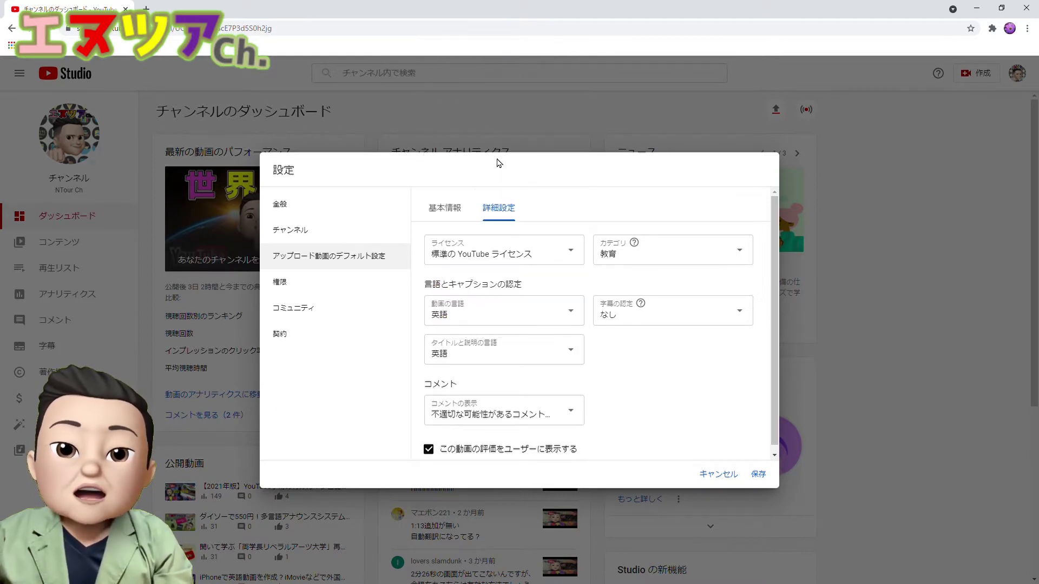
pyautogui.scroll(-1, 645, 395)
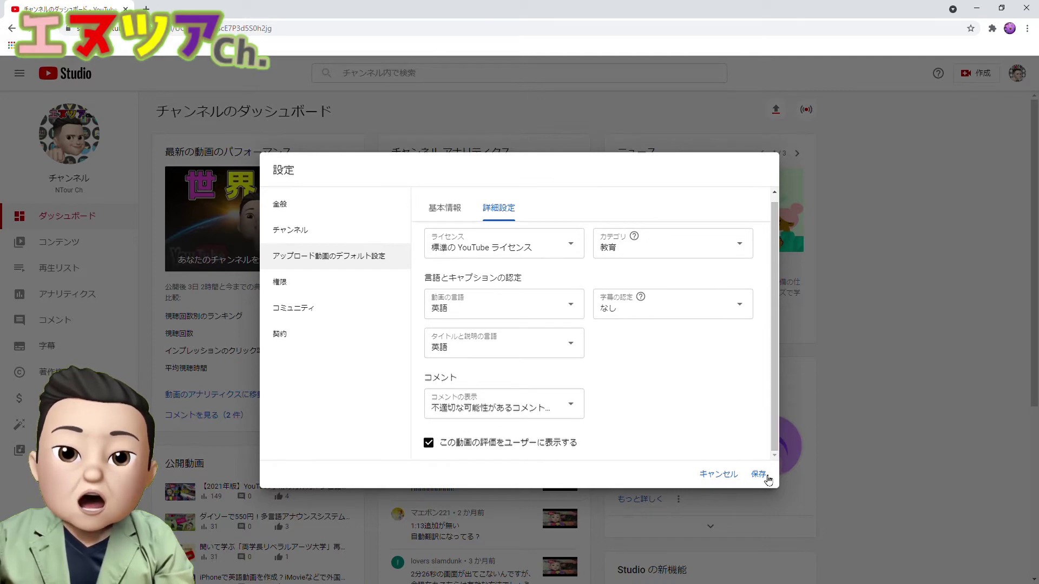
pyautogui.click(763, 475)
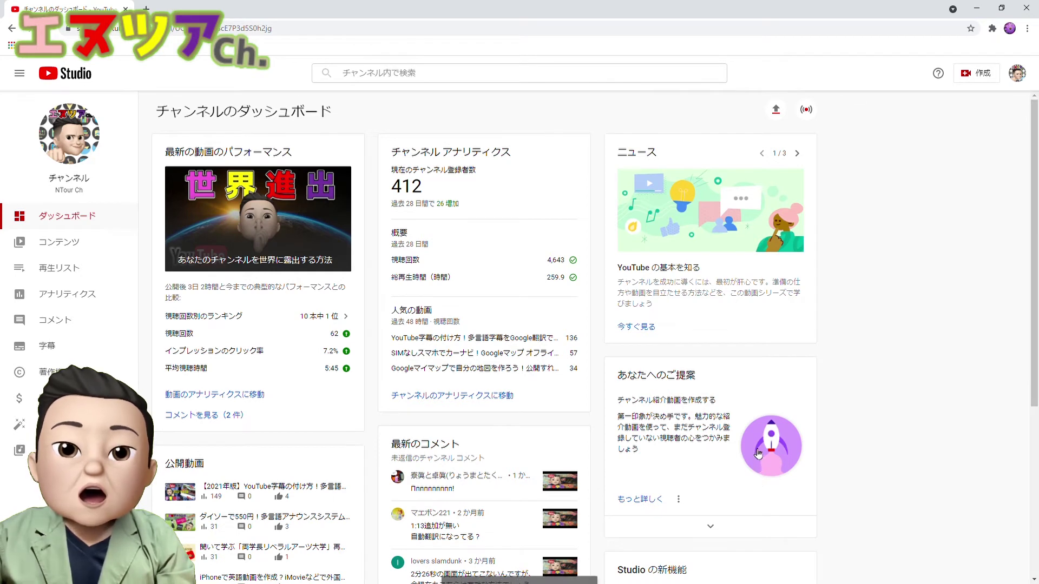
pyautogui.click(976, 73)
pyautogui.click(890, 92)
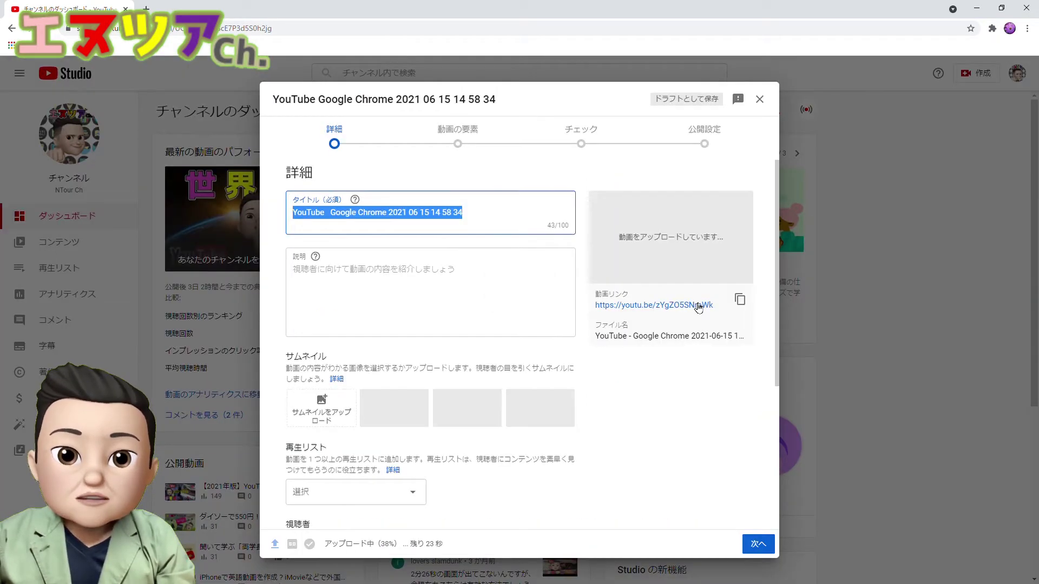
pyautogui.scroll(-4, 652, 335)
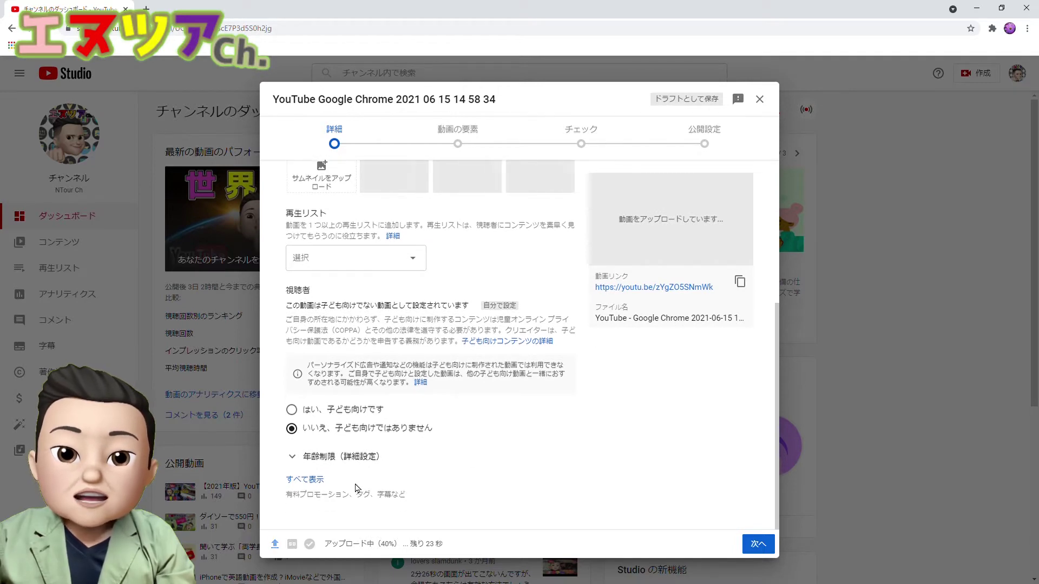
pyautogui.click(320, 485)
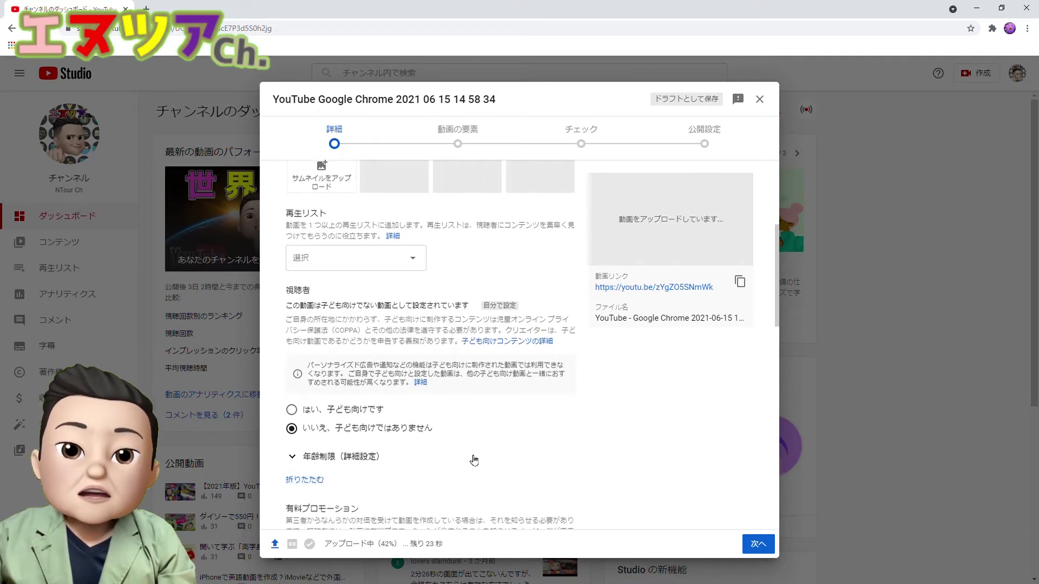
# Review the uploaded video's tags, language, license, category and comment settings against the upload defaults.
pyautogui.scroll(-6, 474, 449)
pyautogui.scroll(-2, 486, 413)
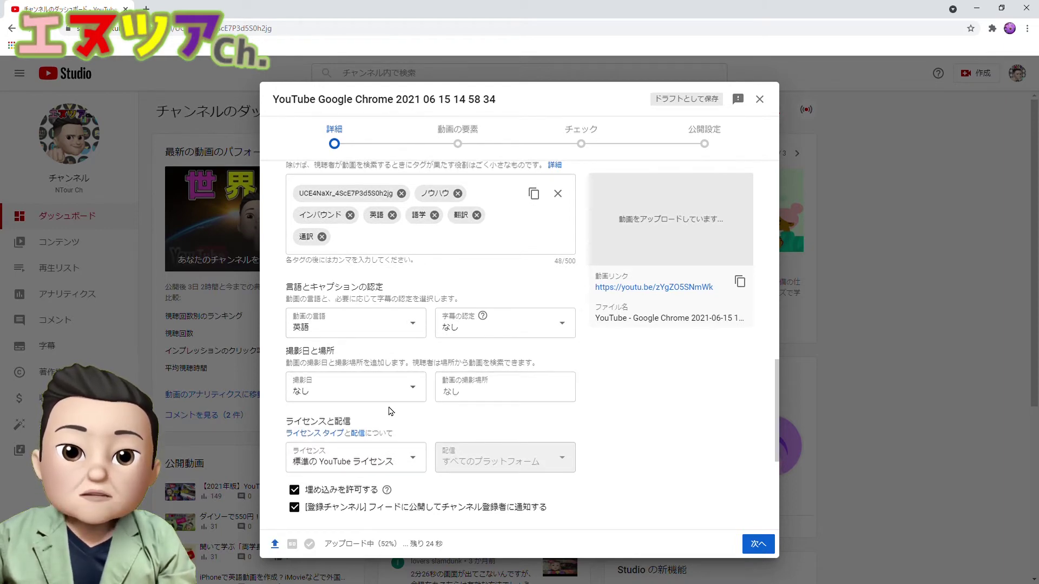
pyautogui.scroll(-5, 391, 424)
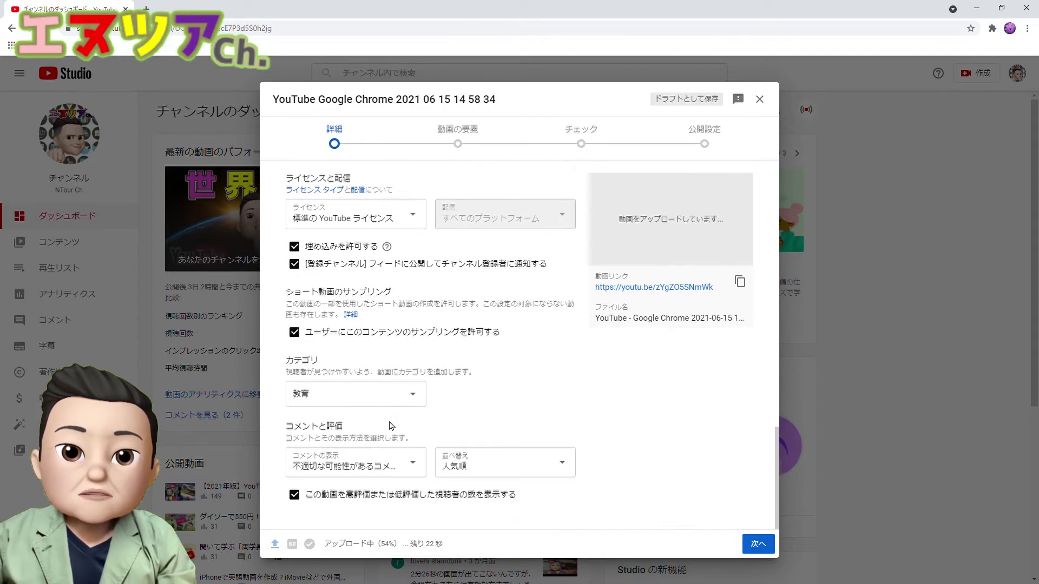
pyautogui.scroll(10, 477, 415)
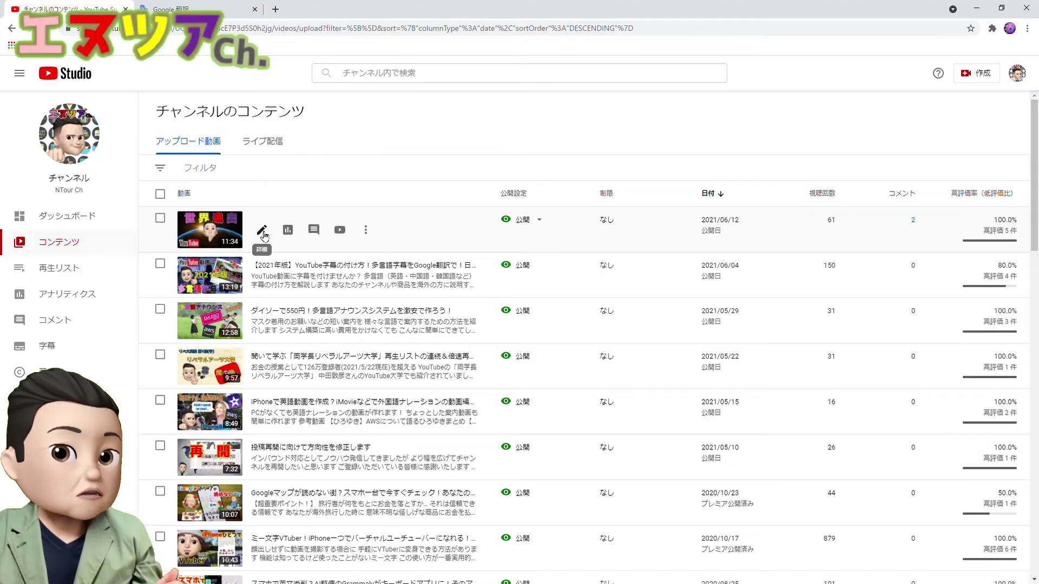
# Open the details of the newest published video, set its video language to English (英語) and save.
pyautogui.click(263, 232)
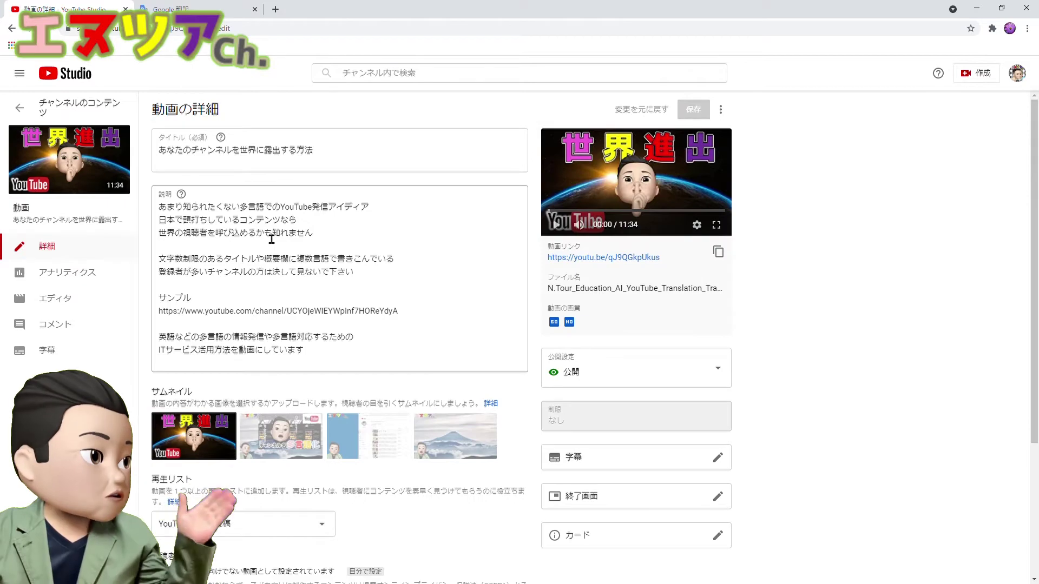
pyautogui.scroll(-3, 271, 238)
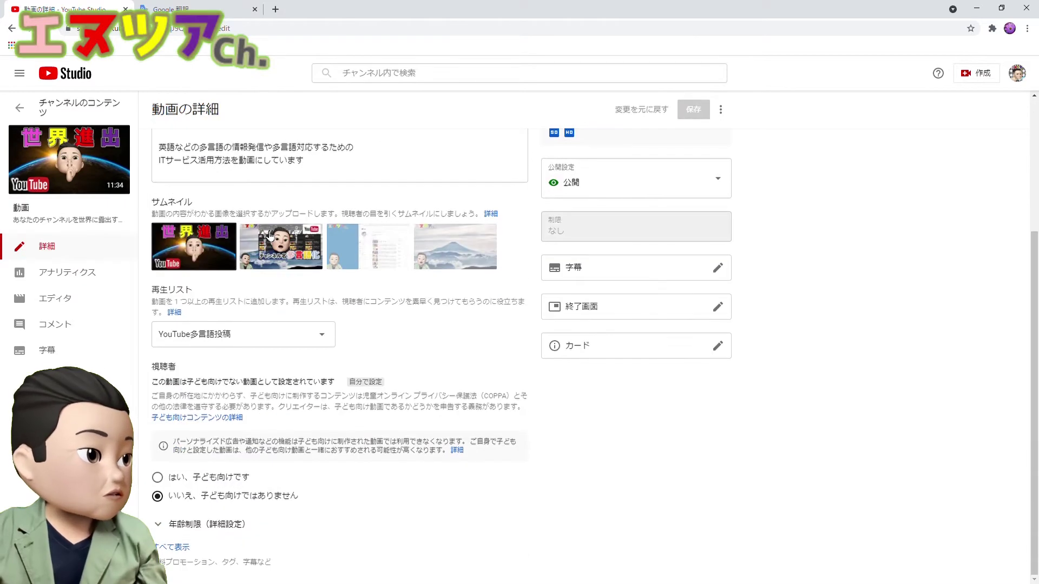
pyautogui.click(182, 547)
pyautogui.scroll(-7, 298, 459)
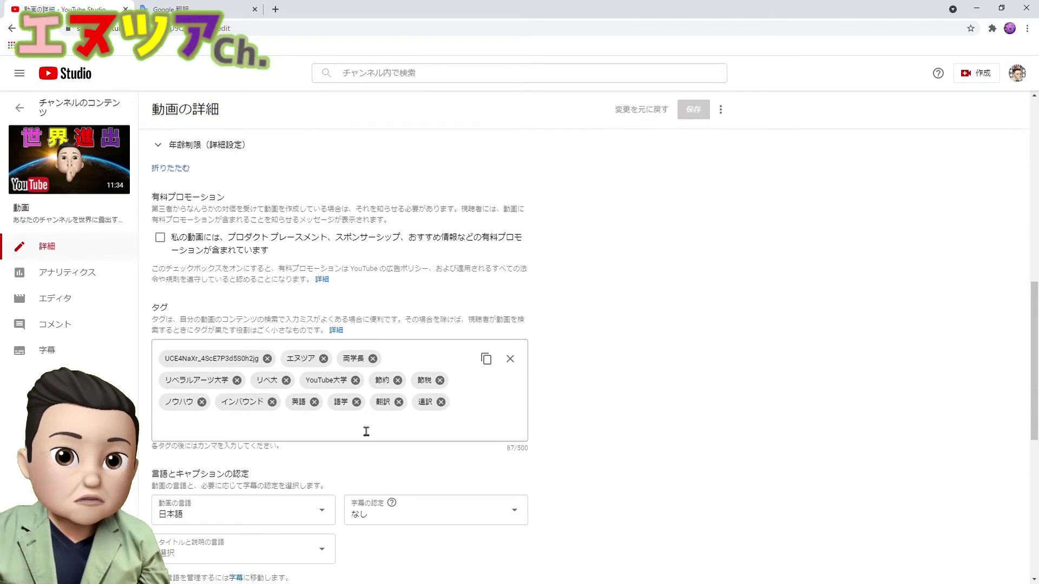
pyautogui.click(222, 511)
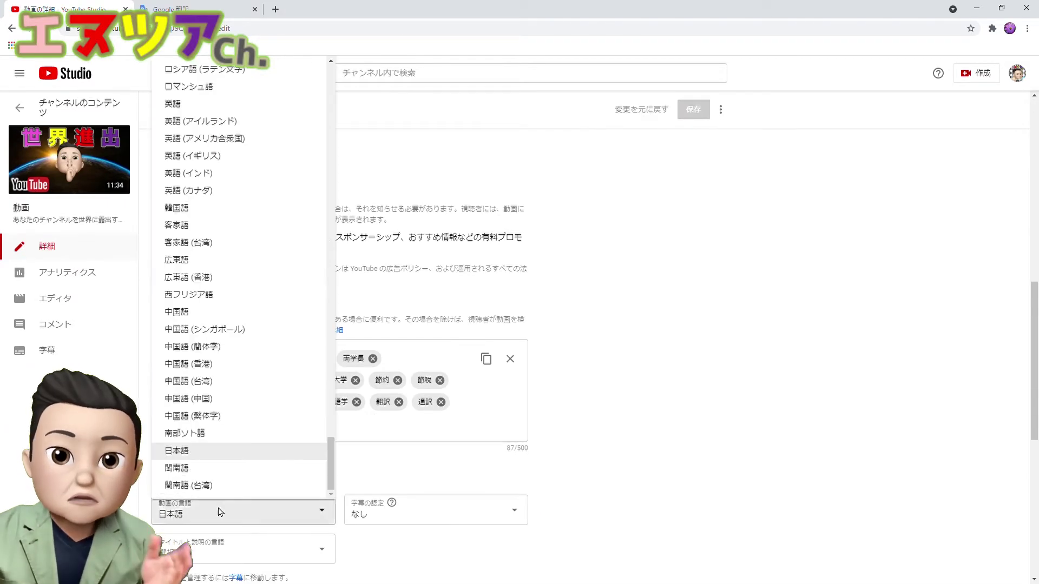
pyautogui.click(265, 104)
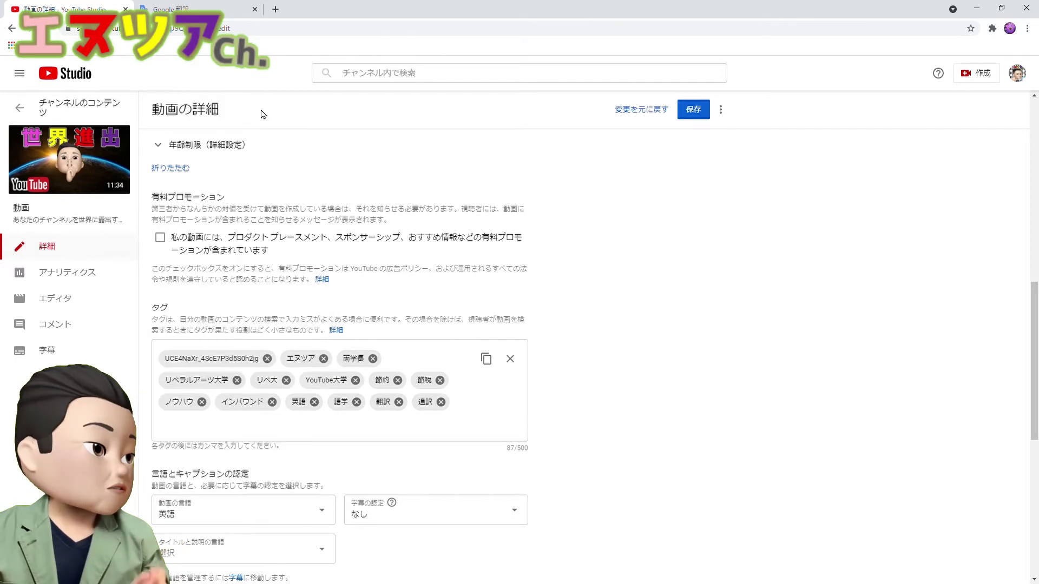
pyautogui.click(695, 110)
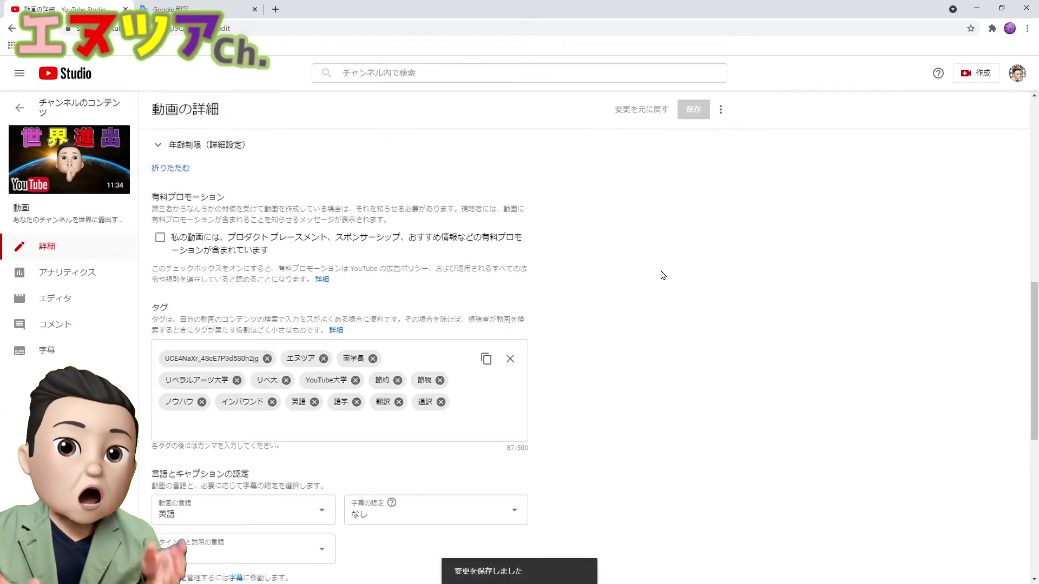
# Translate the video's Japanese title and description into English in Google Translate and copy the translation.
pyautogui.scroll(12, 663, 275)
pyautogui.moveTo(350, 360); pyautogui.dragTo(159, 205)
pyautogui.hotkey('ctrl', 'c')
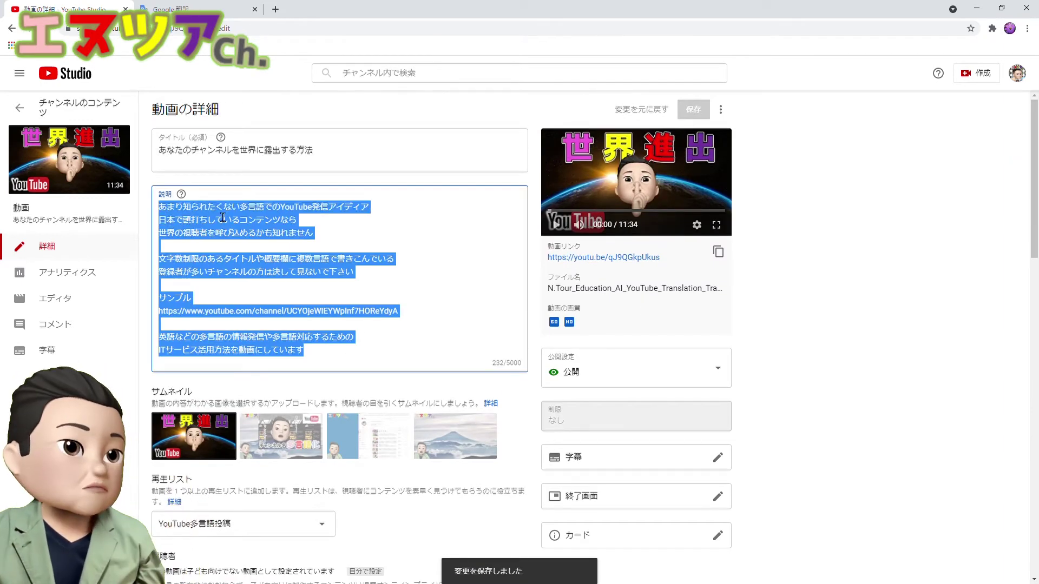
pyautogui.click(173, 9)
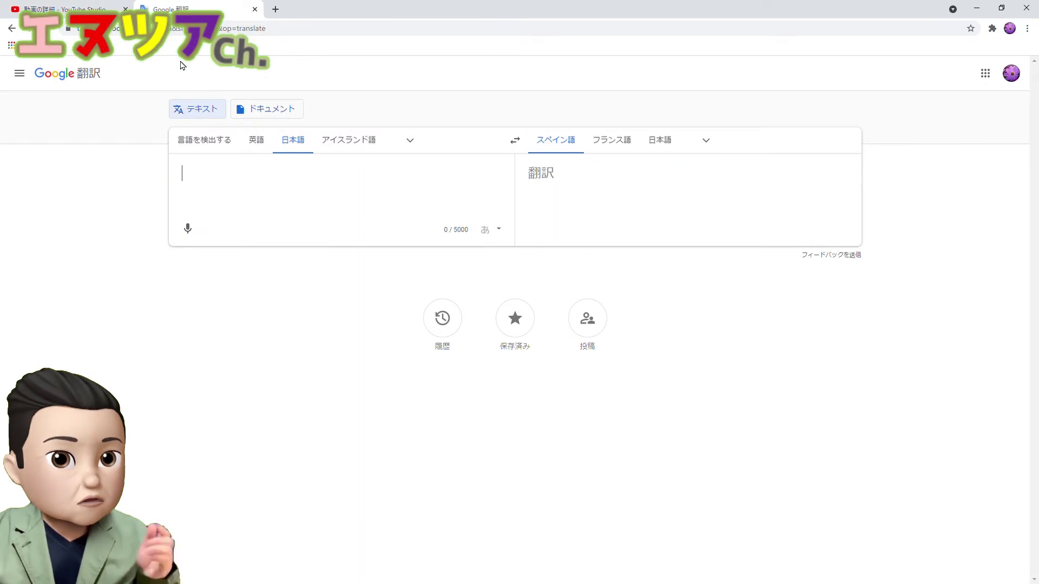
pyautogui.hotkey('ctrl', 'v')
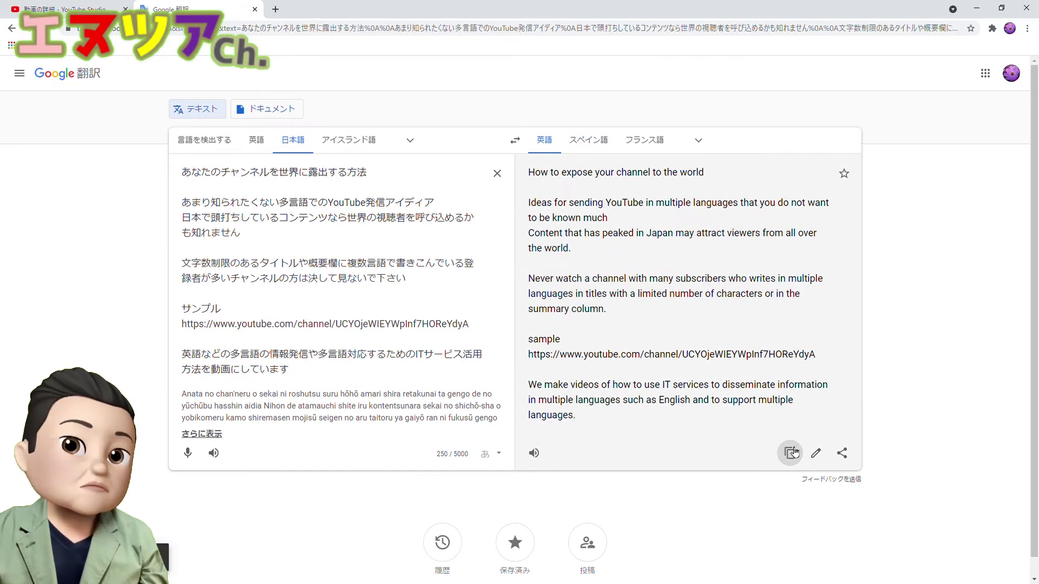
pyautogui.click(790, 452)
# Back in YouTube Studio, replace the video's Japanese description with the copied English translation.
pyautogui.click(65, 9)
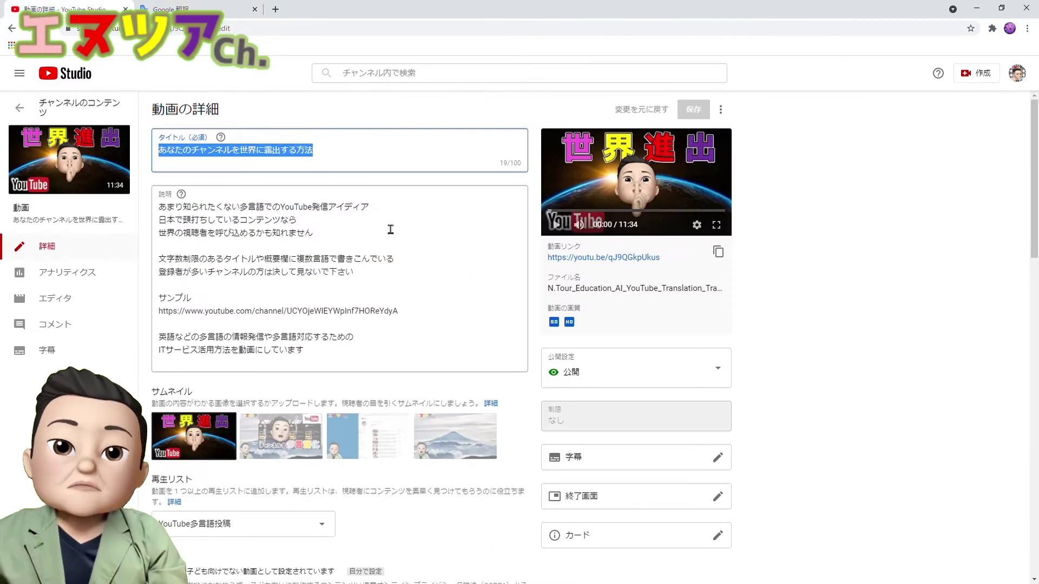
pyautogui.moveTo(400, 354); pyautogui.dragTo(158, 199)
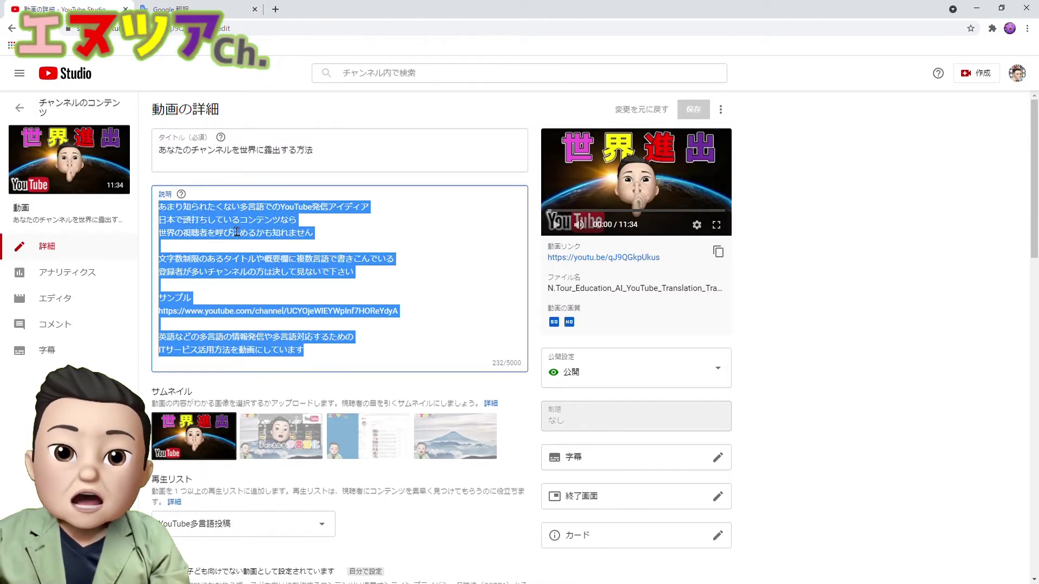
pyautogui.press('BackSpace')
pyautogui.write('How to expose your channel to the world  Ideas for sending YouTube in multiple languages that you do not want to be known much Content that has peaked in Japan may attract viewers from all over the world.  Never watch a channel with many subscribers who writes in multiple languages in titles with a limited number of characters or in the summary column.  sample https://www.youtube.com/channel/UCYOjeWIEYWpInf7HOReYdyA  We make videos of how to use IT services to disseminate information in multiple languages such as English and to support multiple languages.')
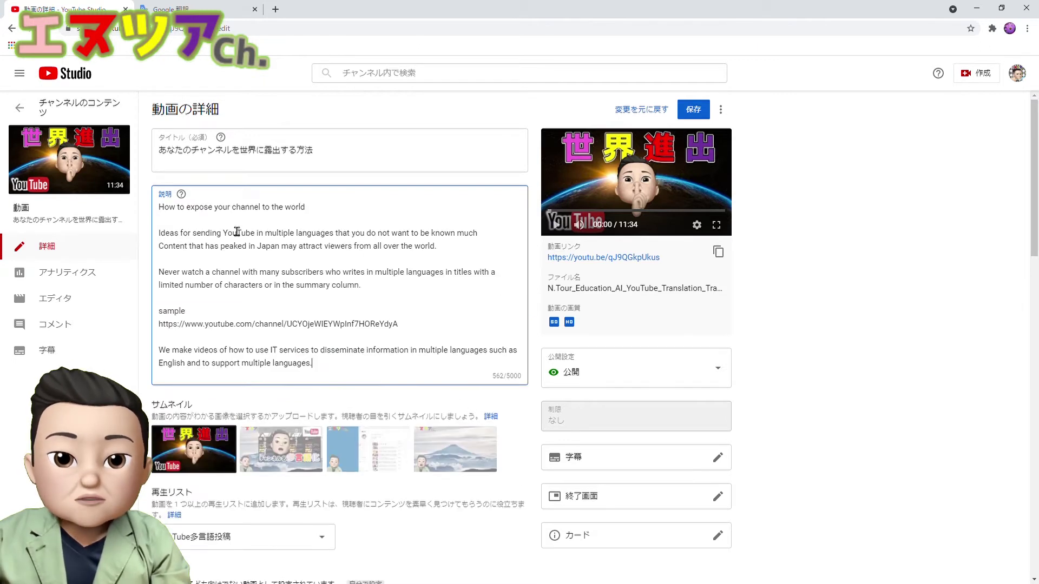
# Move "How to expose your channel to the world" from the description into the title, remove the leftover blank line and save.
pyautogui.moveTo(306, 208); pyautogui.dragTo(147, 216)
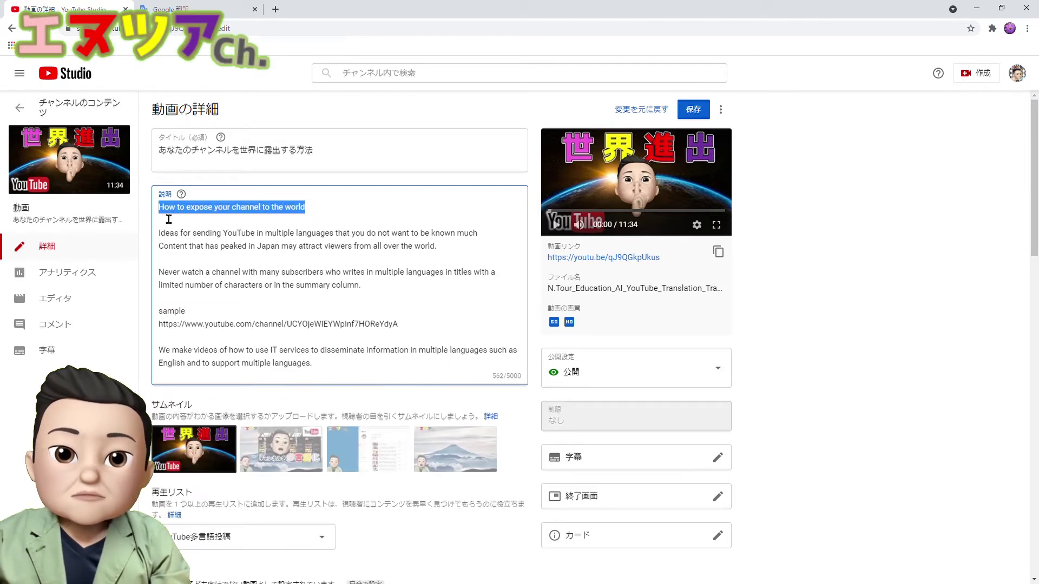
pyautogui.hotkey('ctrl', 'x')
pyautogui.click(319, 159)
pyautogui.hotkey('ctrl', 'a')
pyautogui.hotkey('ctrl', 'v')
pyautogui.click(162, 233)
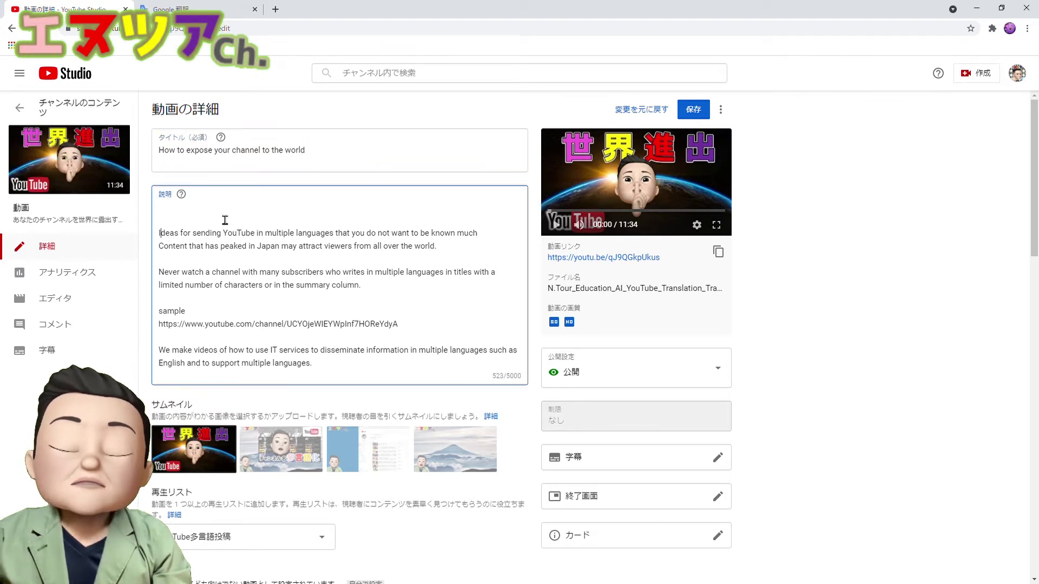
pyautogui.press('BackSpace')
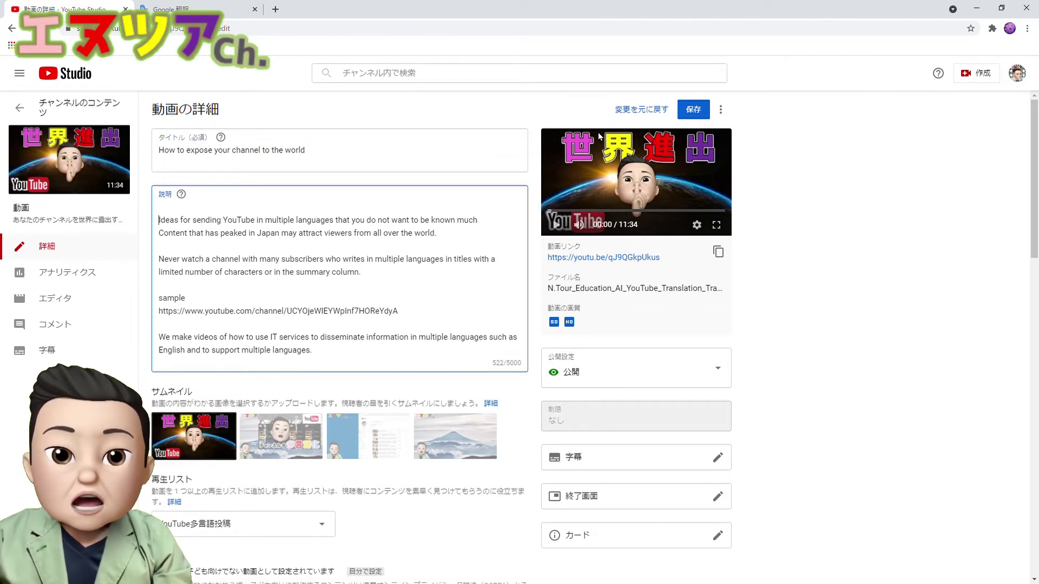
pyautogui.click(692, 114)
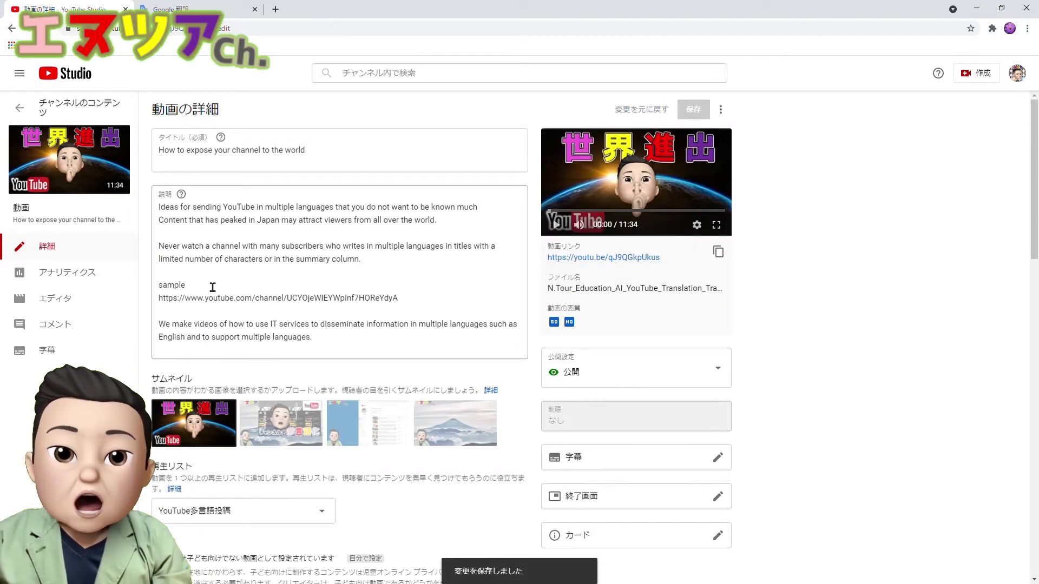
# Add Japanese (日本語) as a translation language in the video's subtitles.
pyautogui.click(64, 352)
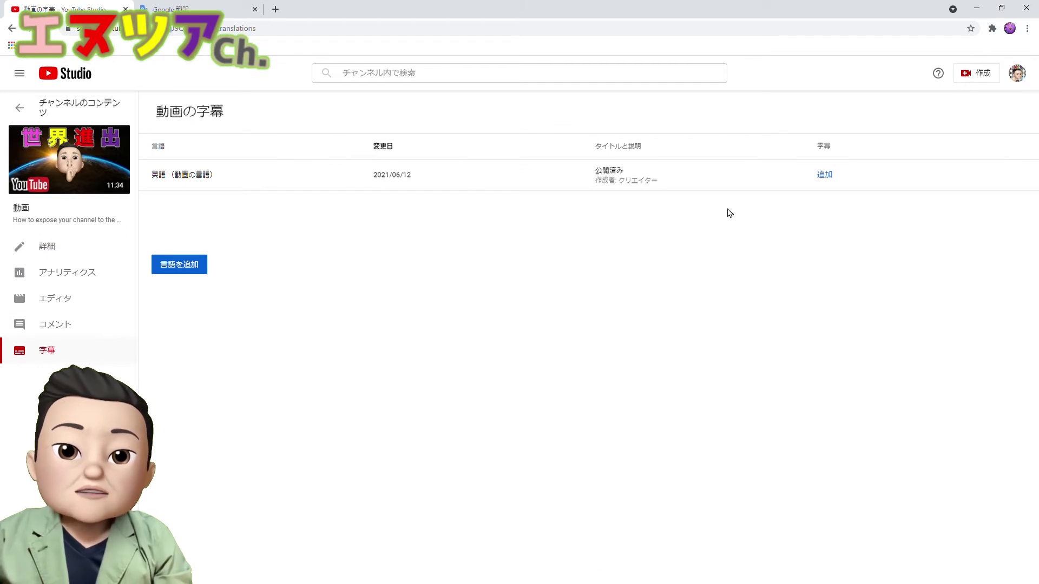
pyautogui.click(202, 266)
pyautogui.scroll(-20, 284, 486)
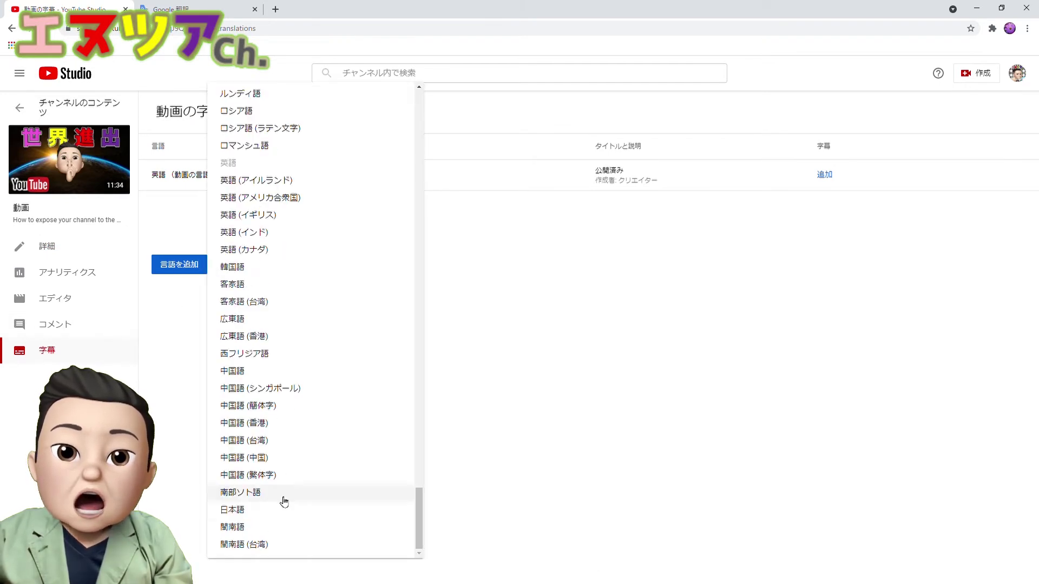
pyautogui.click(274, 514)
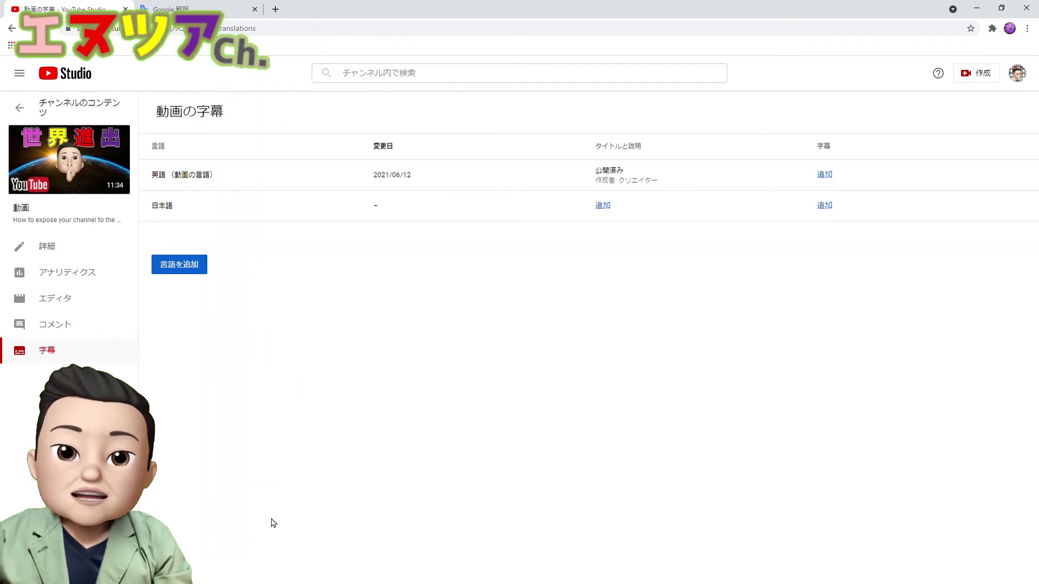
# Copy the original Japanese text from Google Translate into the Japanese title and description translation and publish it.
pyautogui.click(609, 210)
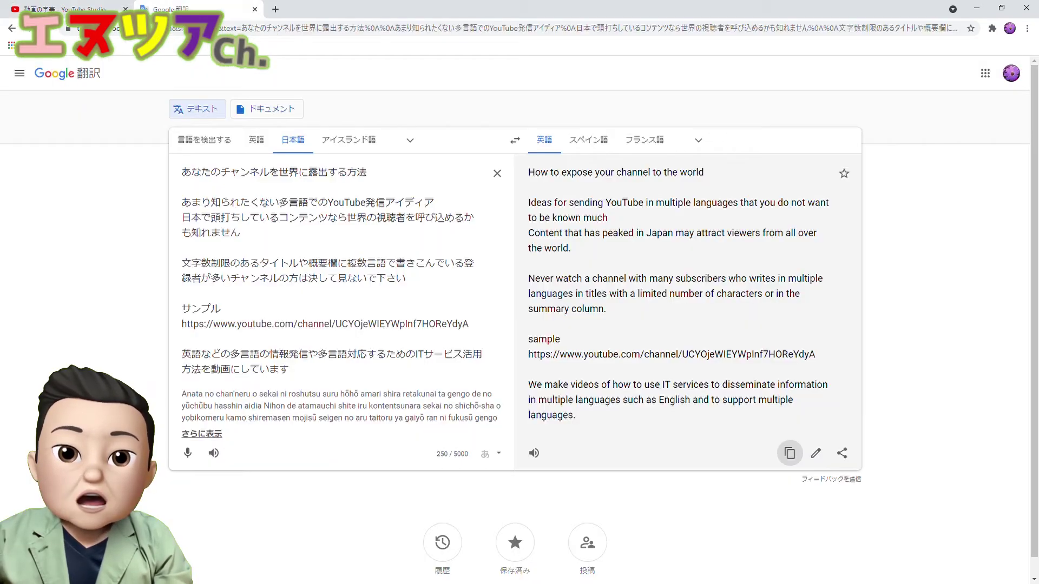
pyautogui.moveTo(183, 172); pyautogui.dragTo(373, 415)
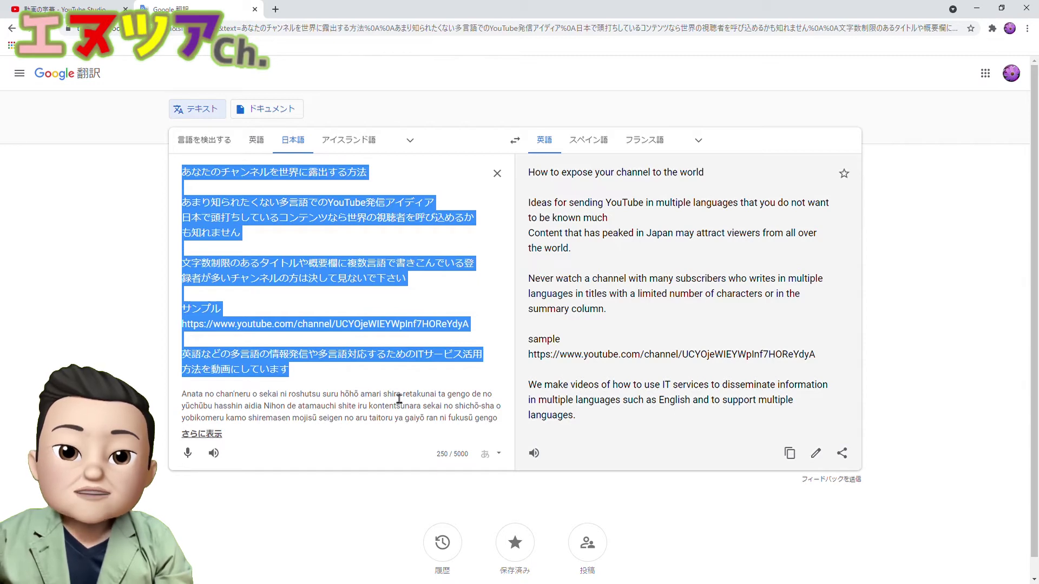
pyautogui.hotkey('ctrl', 'shift', 'Tab')
pyautogui.click(617, 379)
pyautogui.hotkey('ctrl', 'v')
pyautogui.click(758, 532)
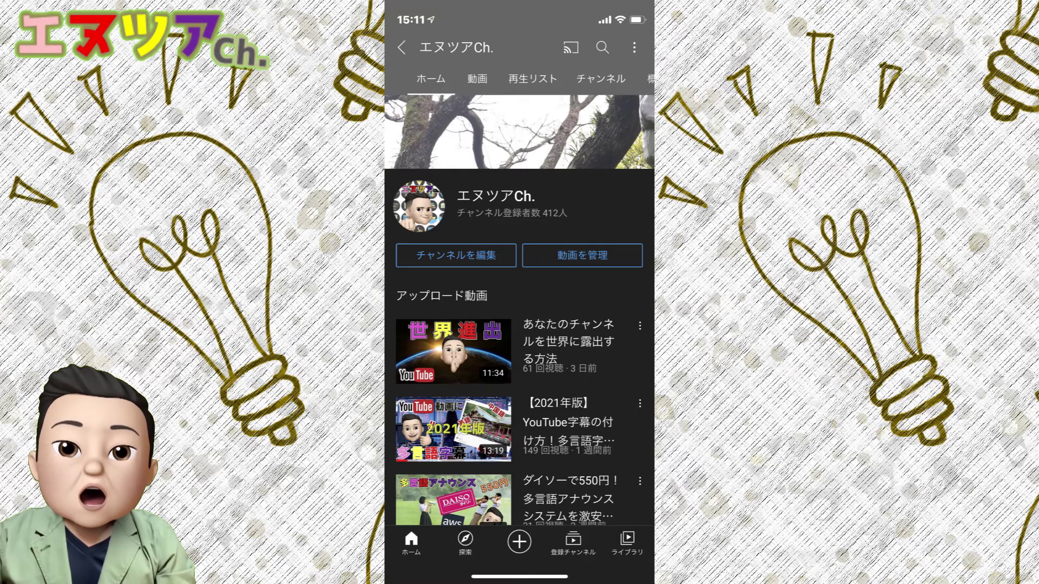
# View the channel's video list in the YouTube mobile app.
pyautogui.click(477, 79)
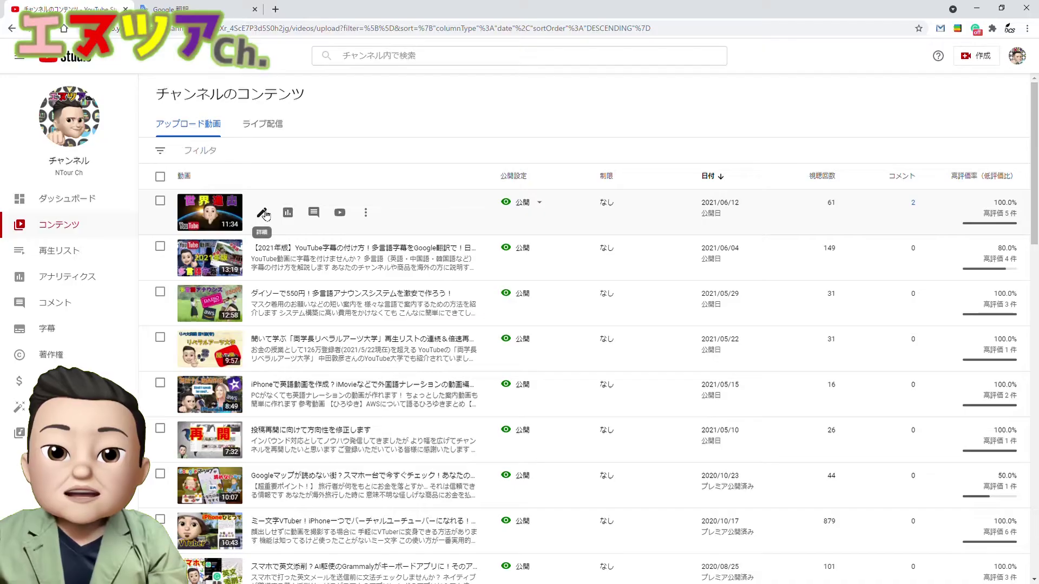
# Open the subtitles of the newest video in YouTube Studio and add Korean (韓国語) as a translation language.
pyautogui.click(260, 215)
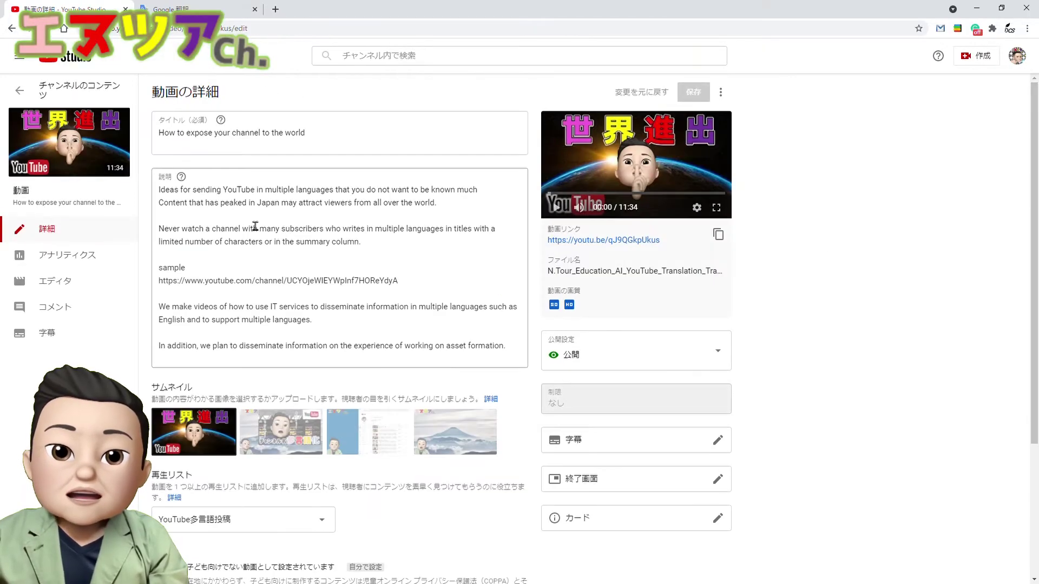
pyautogui.click(43, 335)
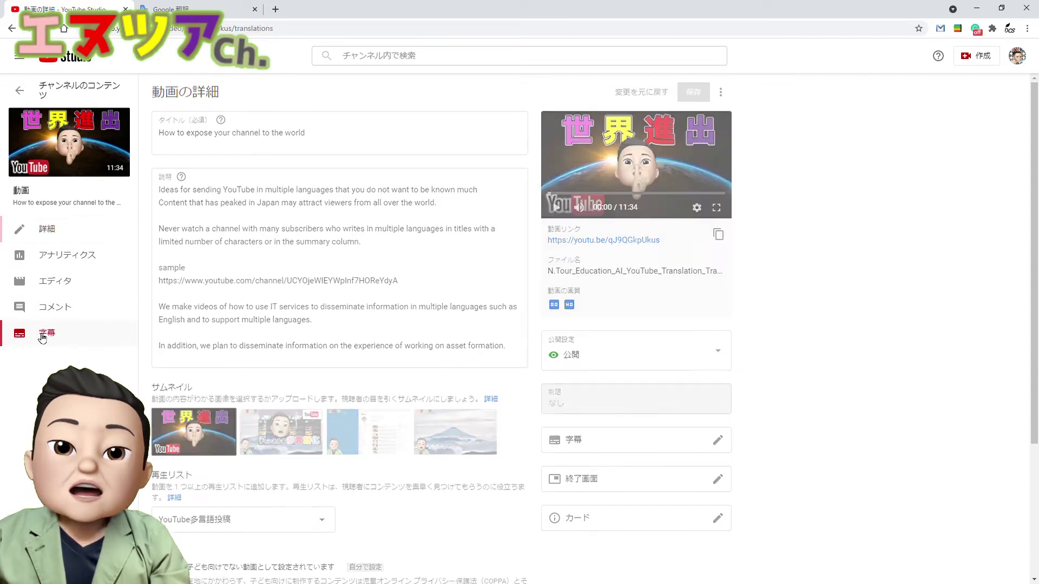
pyautogui.click(179, 246)
pyautogui.scroll(-20, 302, 303)
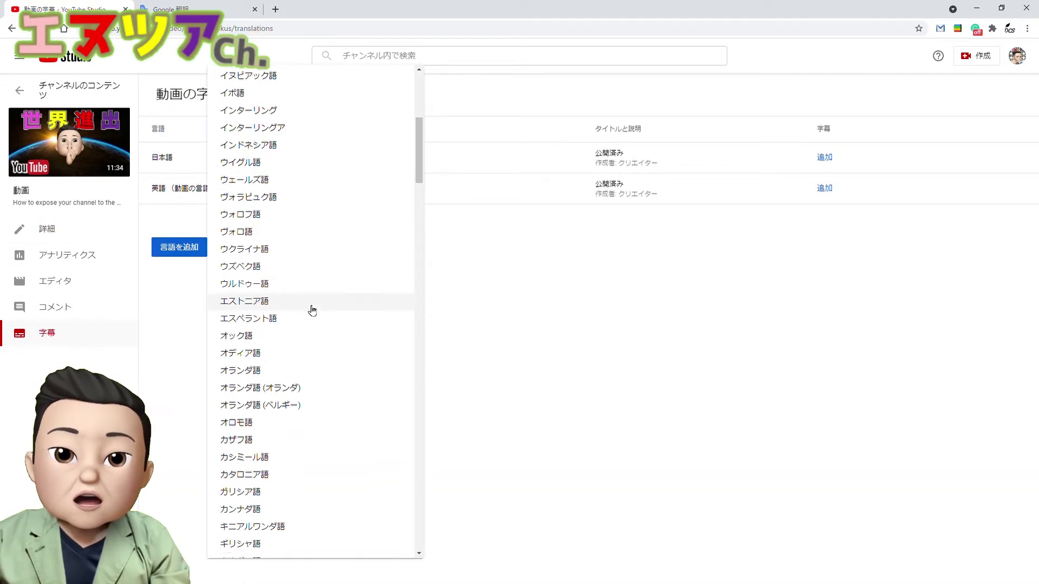
pyautogui.scroll(-15, 306, 312)
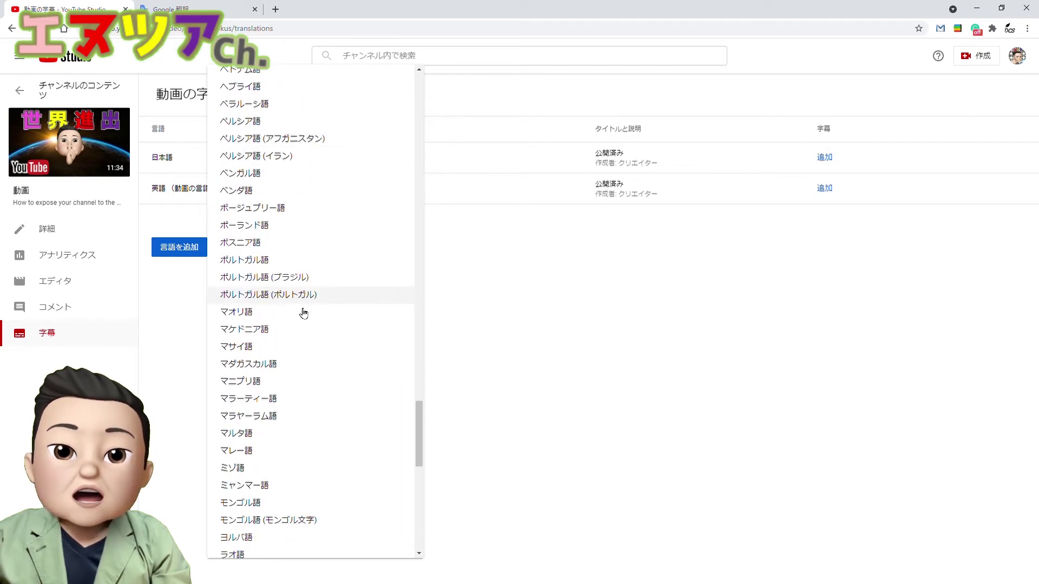
pyautogui.scroll(-1, 301, 438)
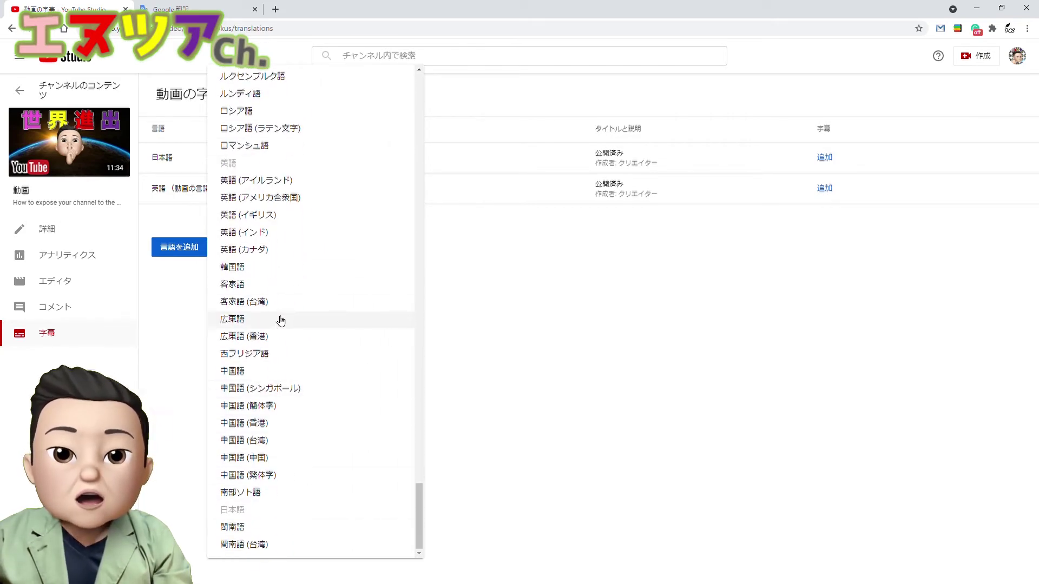
pyautogui.click(270, 267)
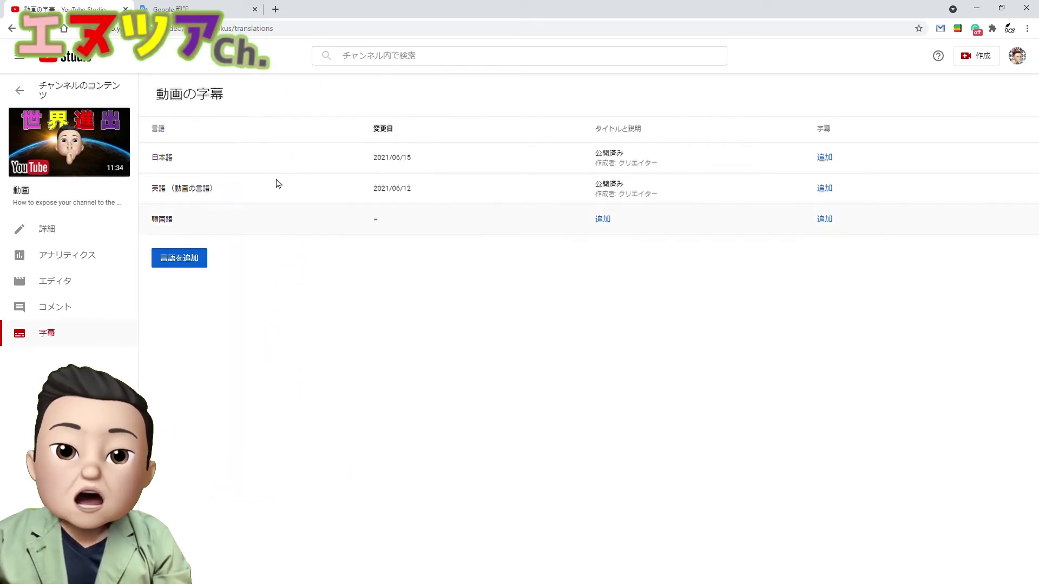
# Translate the English title and description into Korean in Google Translate, copy the translation and return to the video's subtitles.
pyautogui.click(168, 9)
pyautogui.click(668, 123)
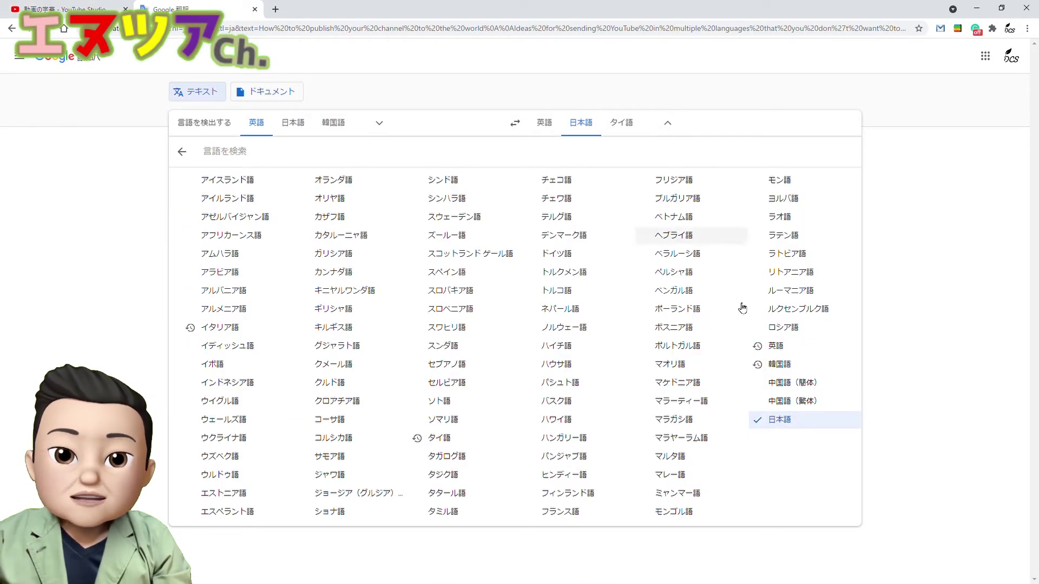
pyautogui.click(804, 363)
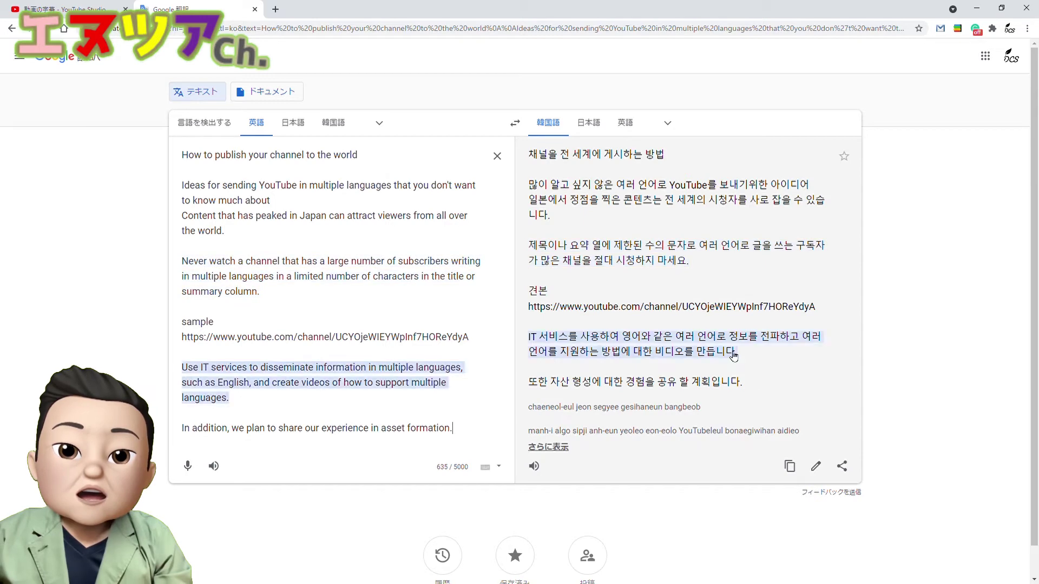
pyautogui.click(790, 466)
pyautogui.hotkey('ctrl', 'shift', 'Tab')
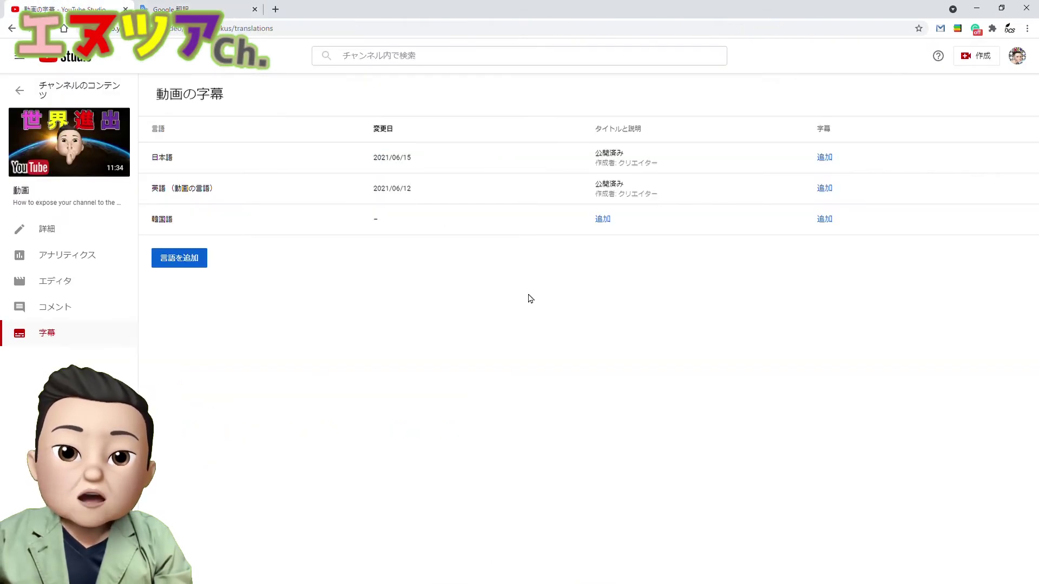
# Paste the copied Korean text into the Korean (韓国語) translation's description and move its first line, 채널을 전 세계에 게시하는 방법, into the title.
pyautogui.click(608, 227)
pyautogui.click(602, 302)
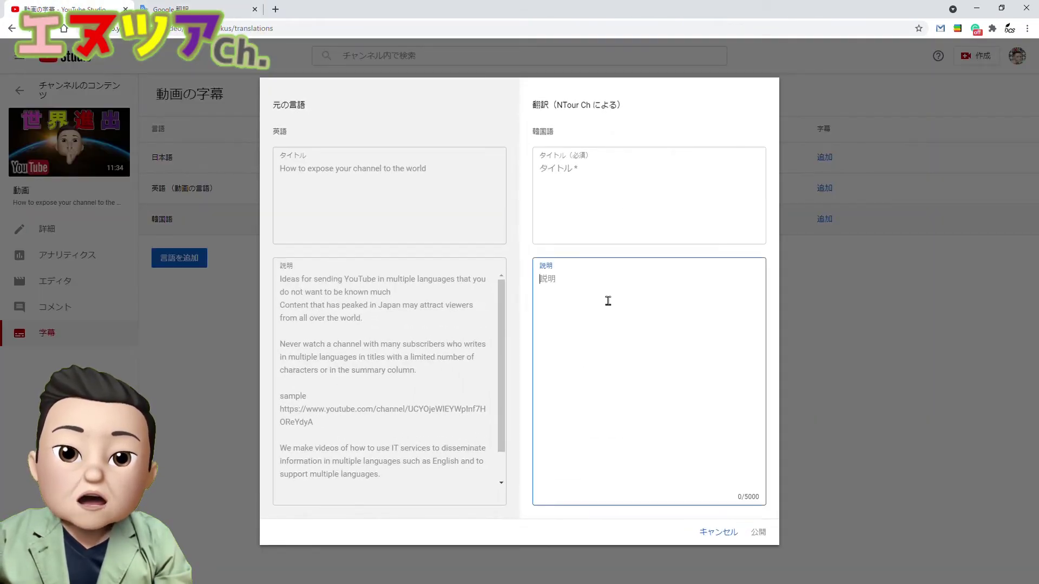
pyautogui.hotkey('ctrl', 'v')
pyautogui.scroll(1, 596, 293)
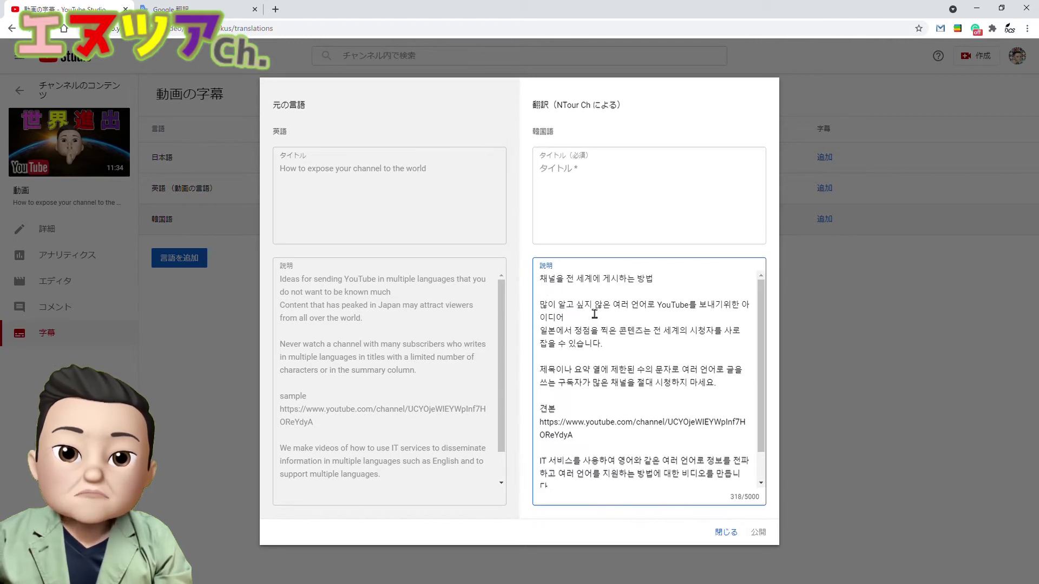
pyautogui.moveTo(666, 280); pyautogui.dragTo(526, 276)
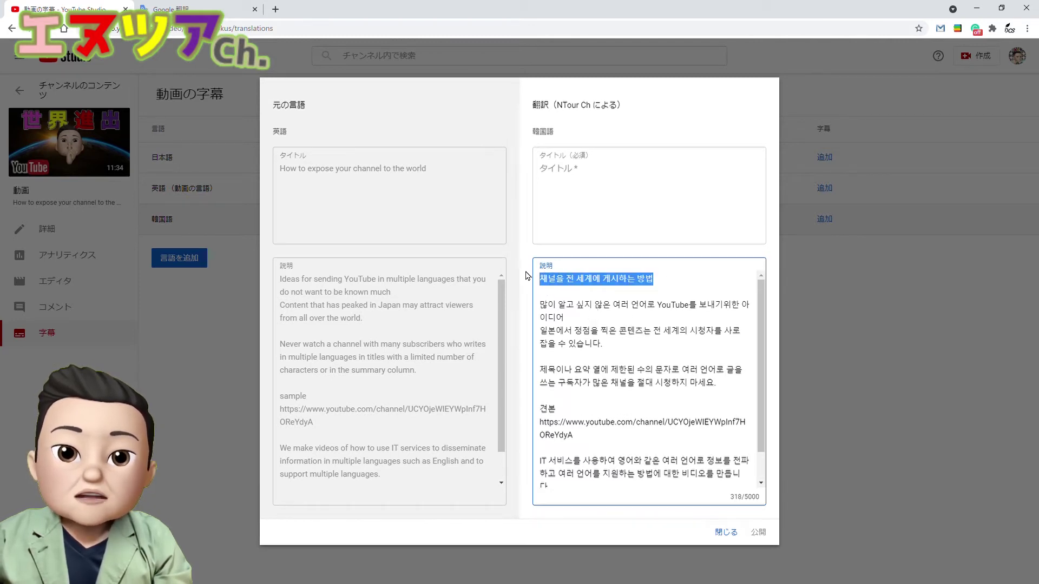
pyautogui.hotkey('ctrl', 'x')
pyautogui.click(657, 199)
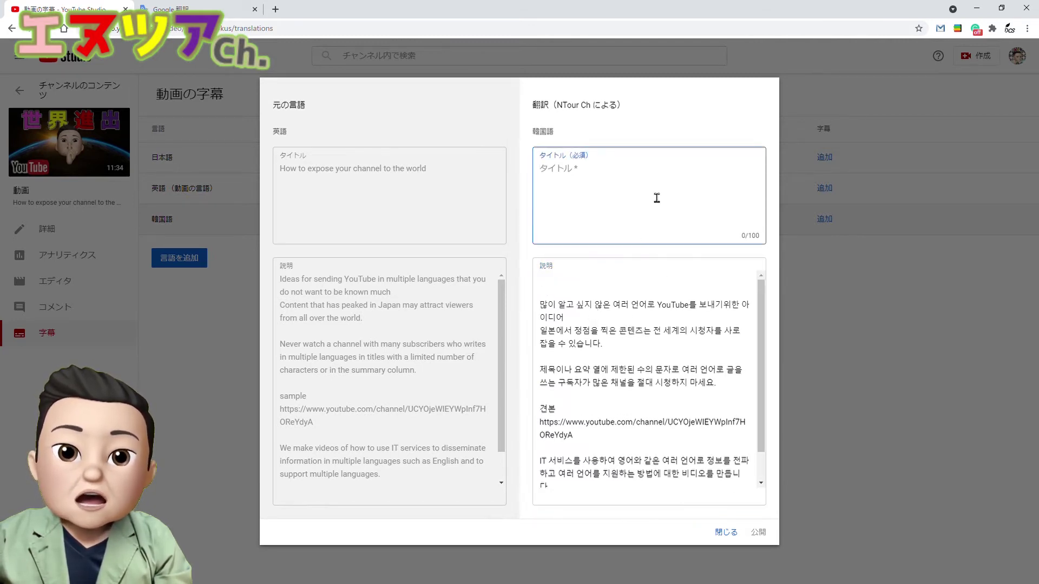
pyautogui.hotkey('ctrl', 'v')
# Remove the empty lines at the start of the Korean description and publish the translation.
pyautogui.click(546, 313)
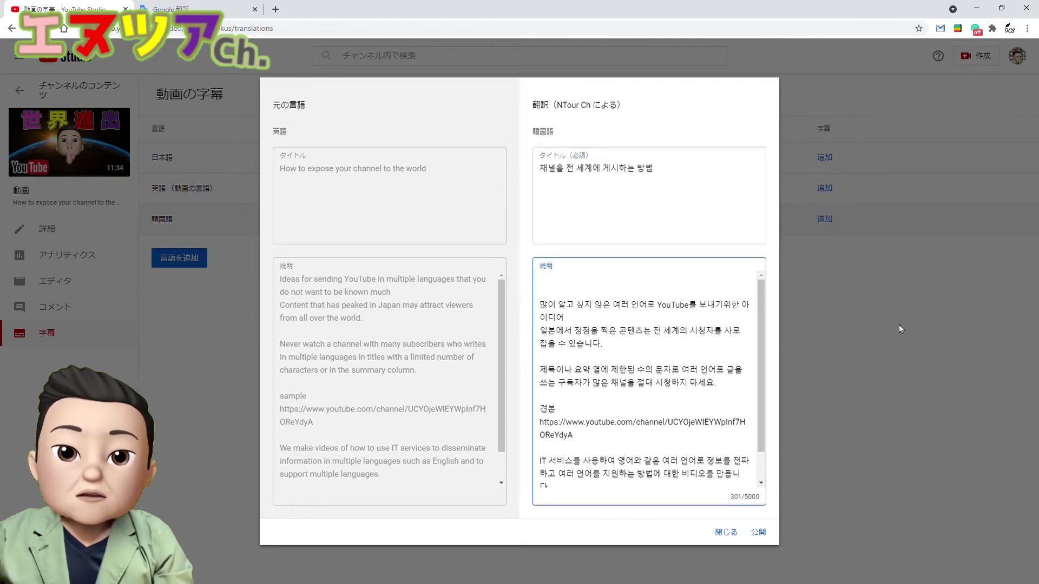
pyautogui.press('BackSpace')
pyautogui.press('BackSpace')
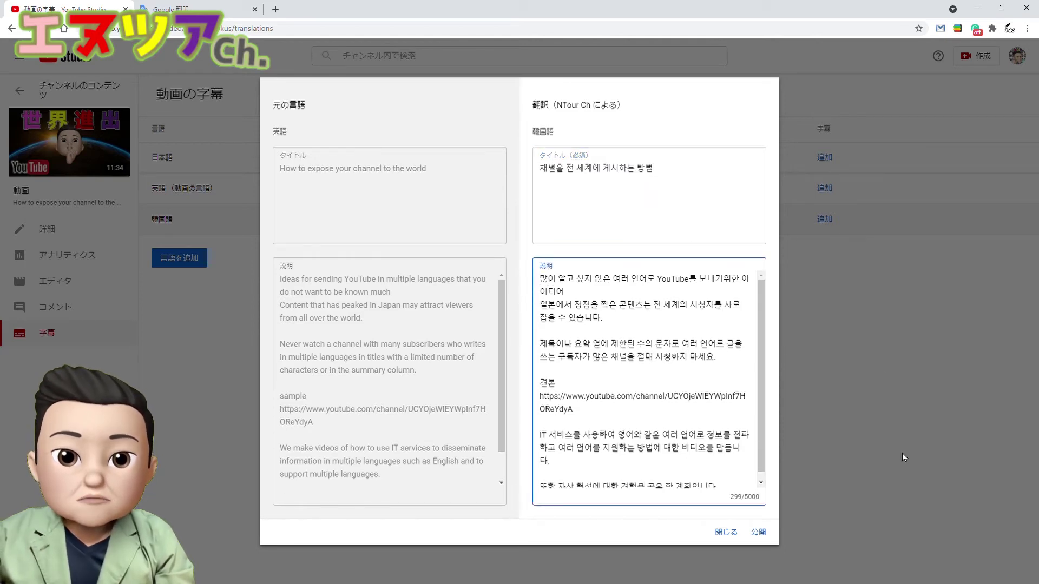
pyautogui.click(757, 532)
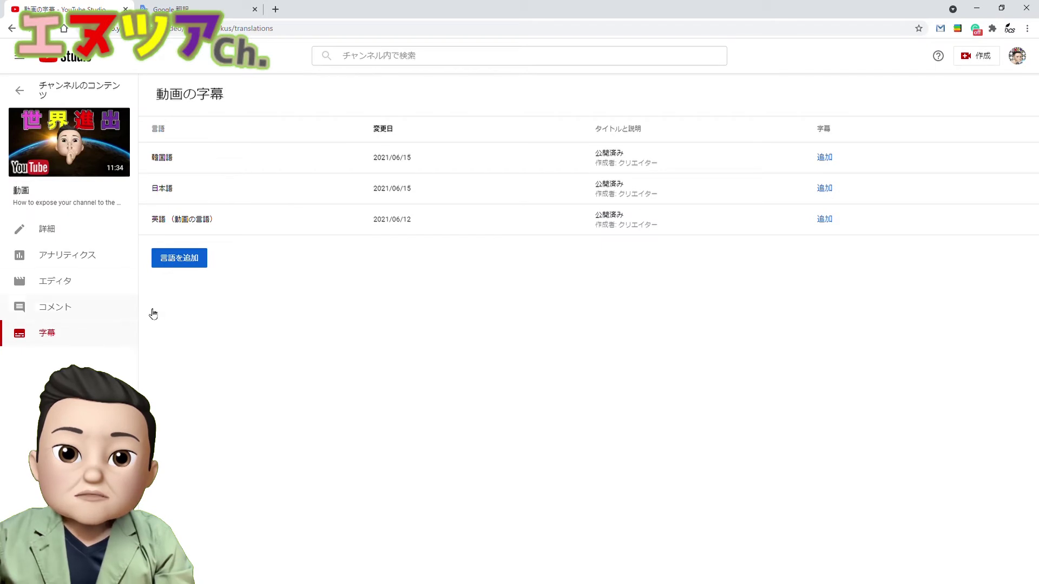
# Add Italian (イタリア語) to the video's languages and publish its title "Come pubblicare il tuo canale nel mondo" with the Italian description.
pyautogui.click(181, 263)
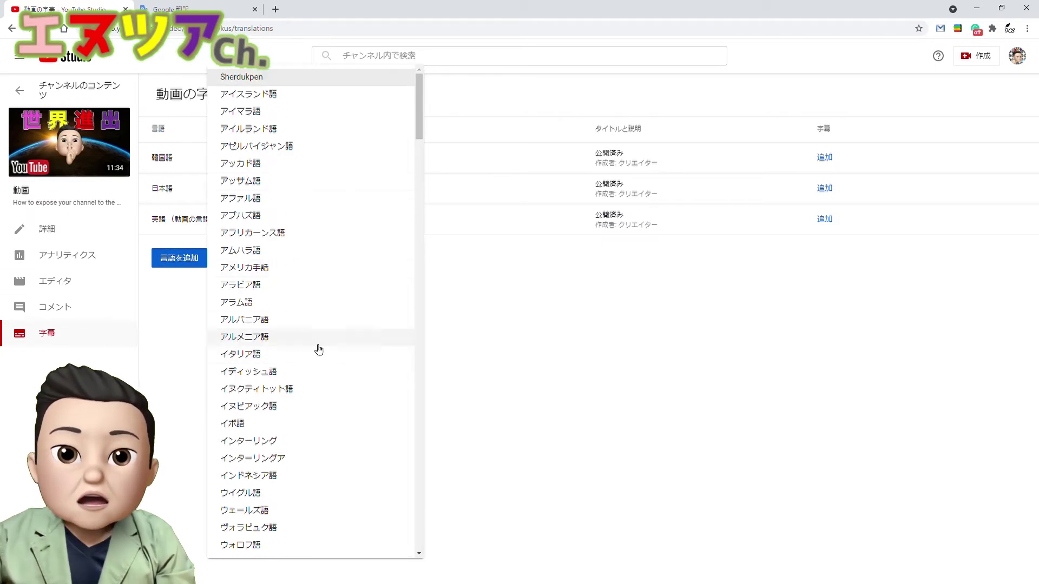
pyautogui.click(336, 356)
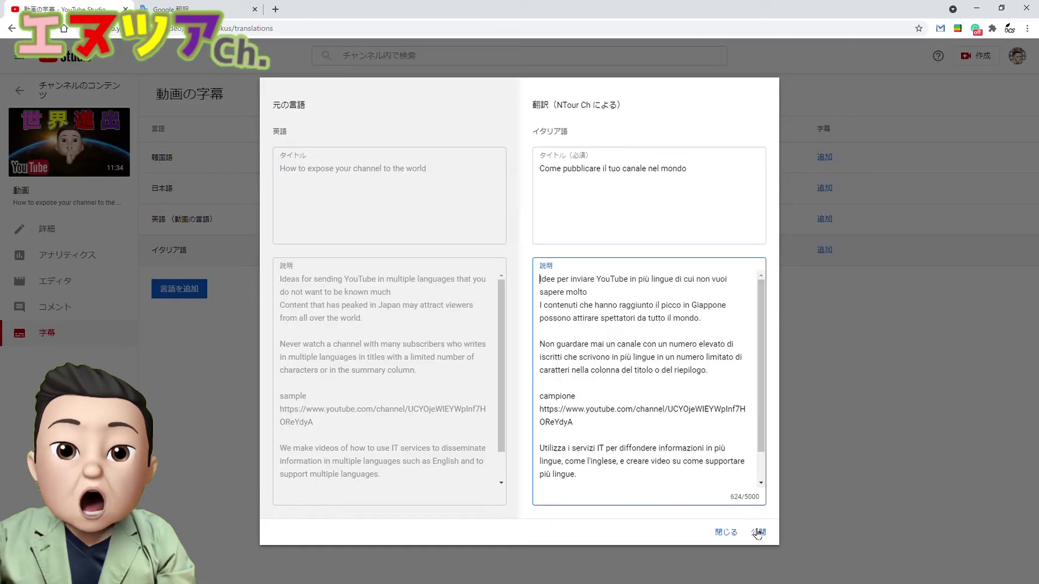
pyautogui.click(758, 533)
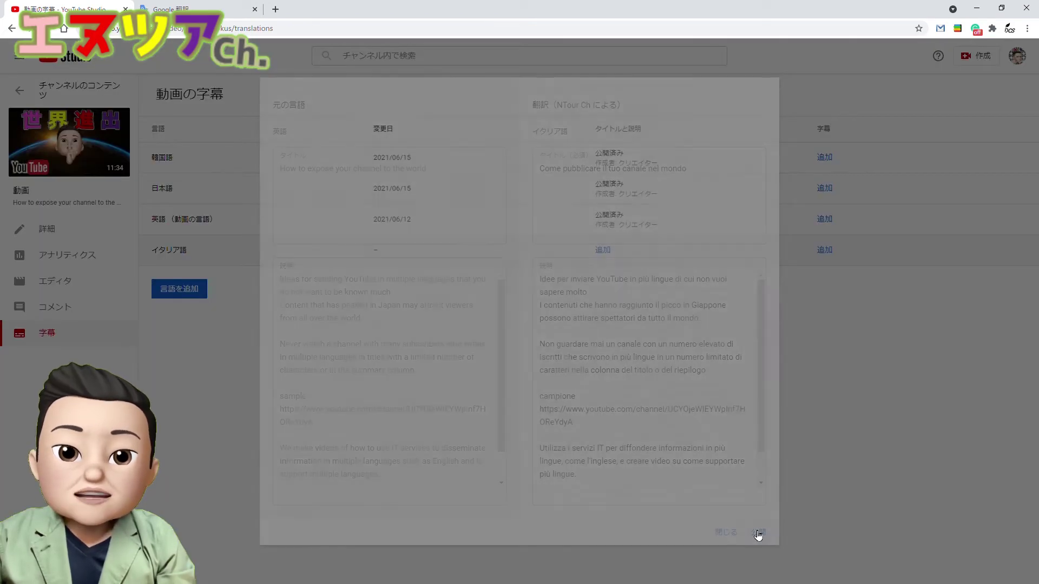
# Add Thai (タイ語) to the video's languages and publish a Thai title and description translated from the English text in Google Translate.
pyautogui.click(203, 294)
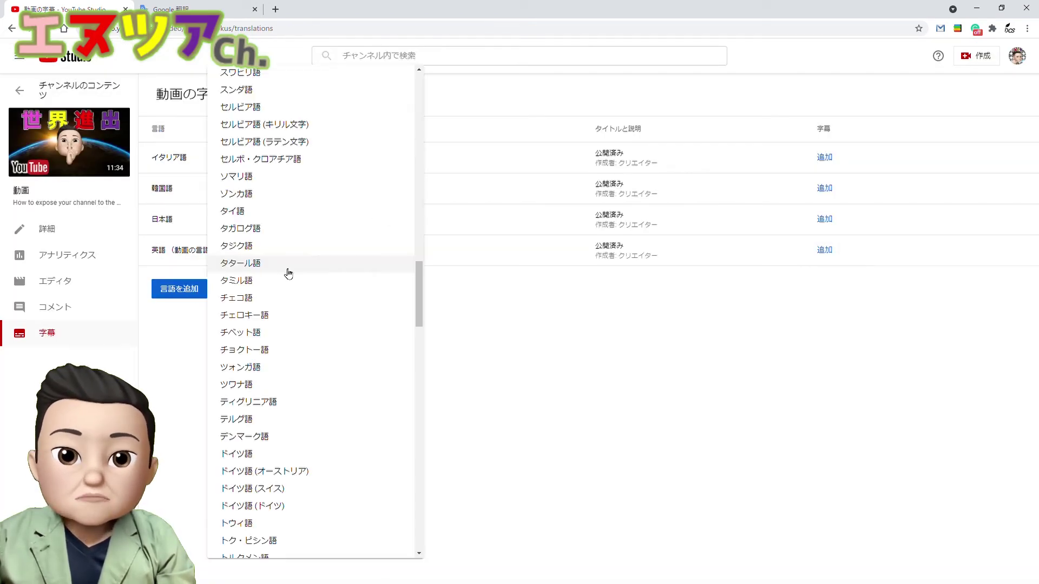
pyautogui.click(295, 216)
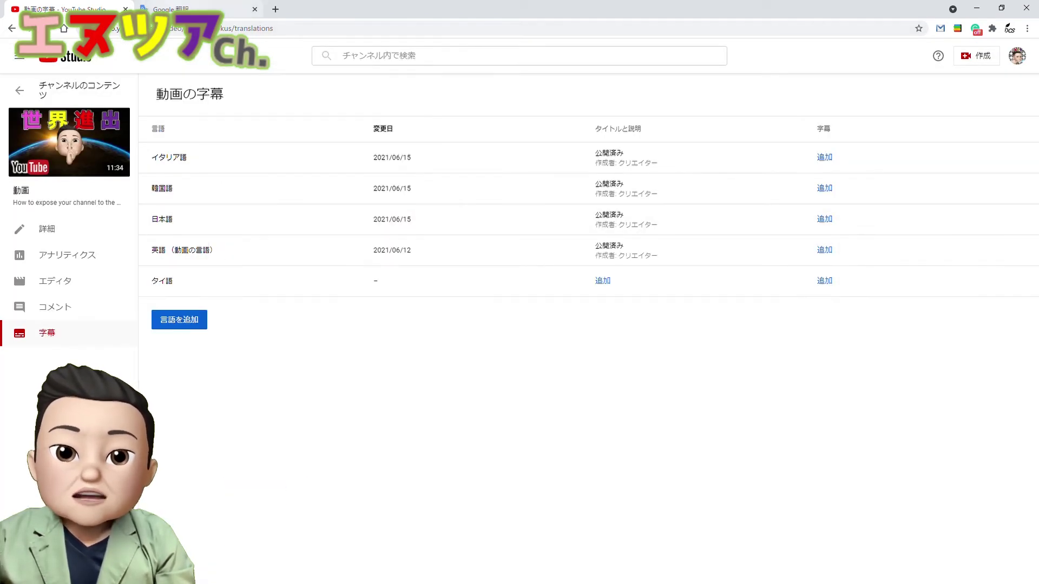
pyautogui.click(173, 9)
pyautogui.click(691, 129)
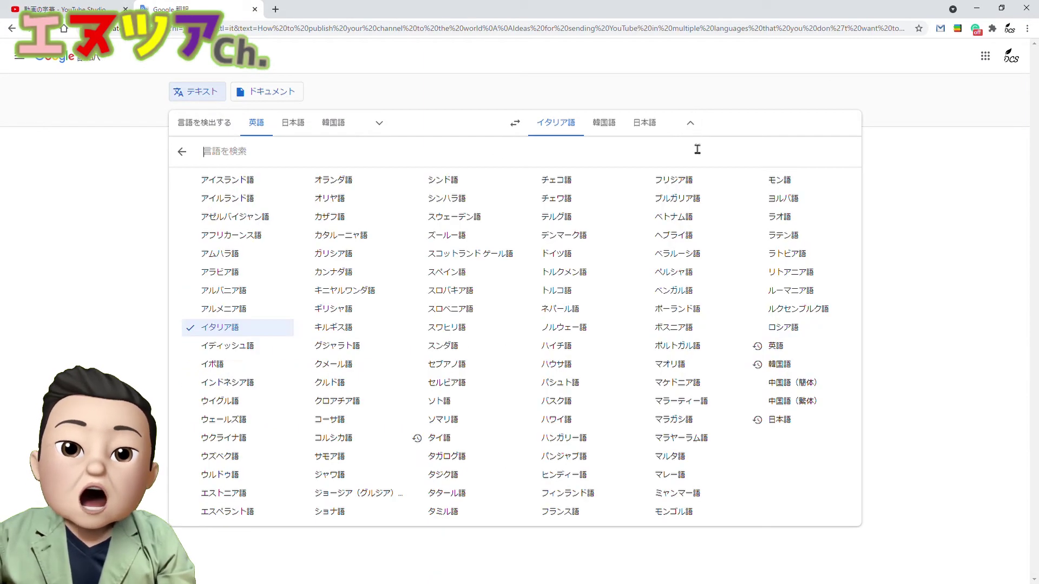
pyautogui.click(445, 438)
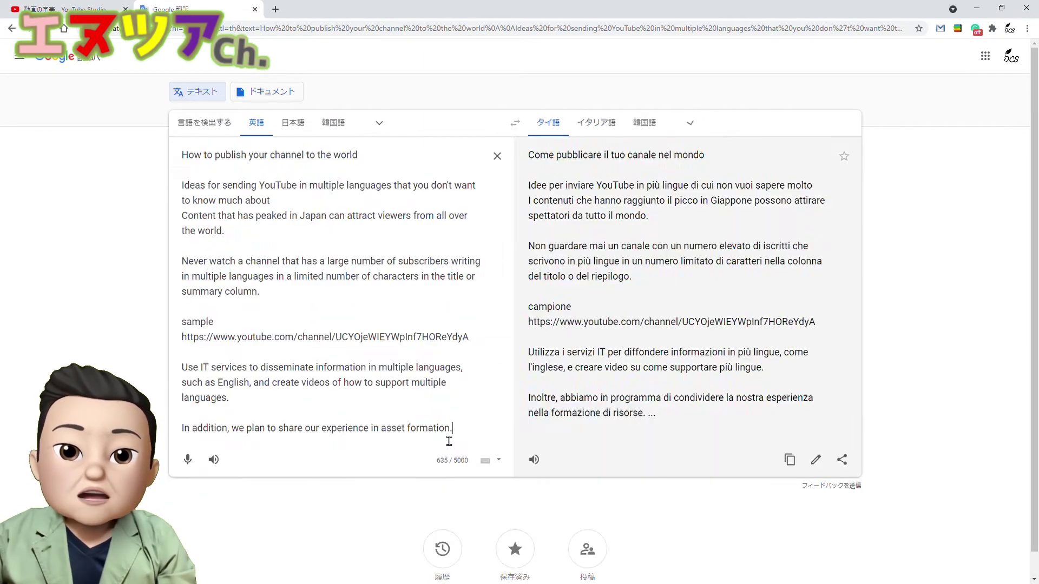
pyautogui.click(790, 461)
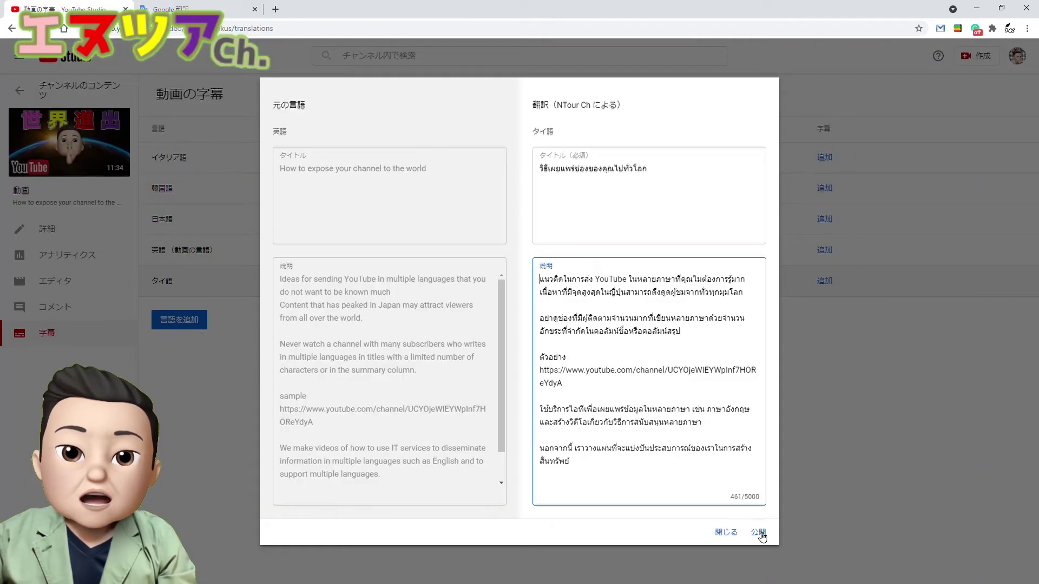
pyautogui.click(760, 531)
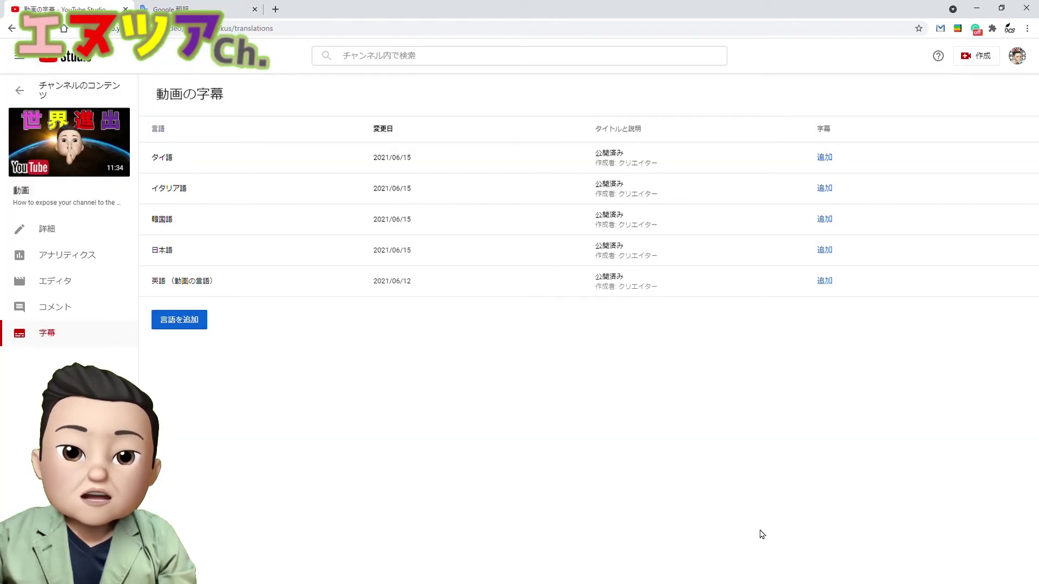